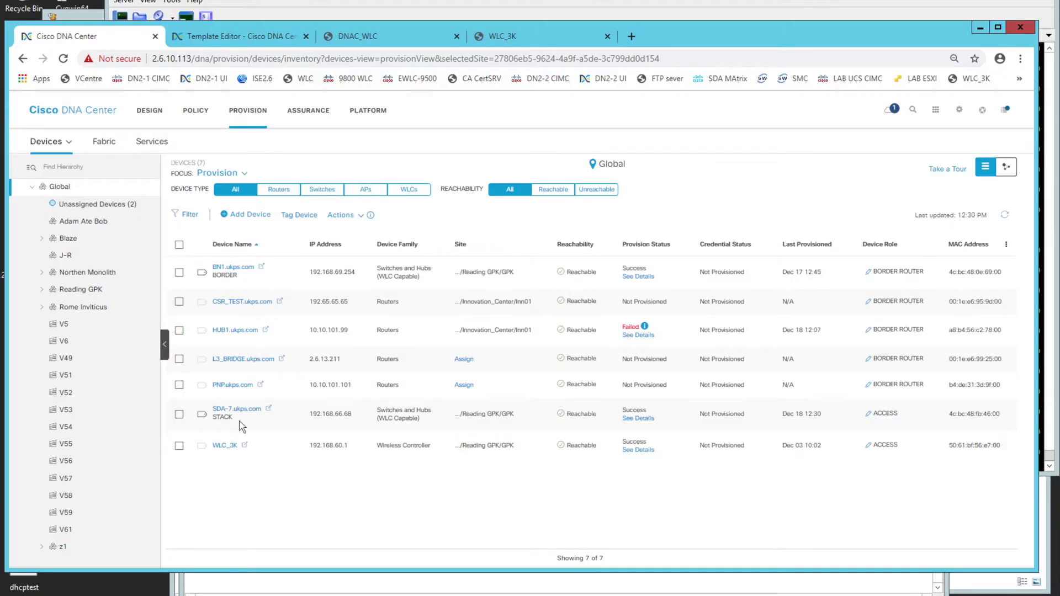
# Step: Delete the SDA-7.ukps.com switch stack from the device inventory and refresh the device list
pyautogui.moveTo(215, 415)
pyautogui.click(179, 414)
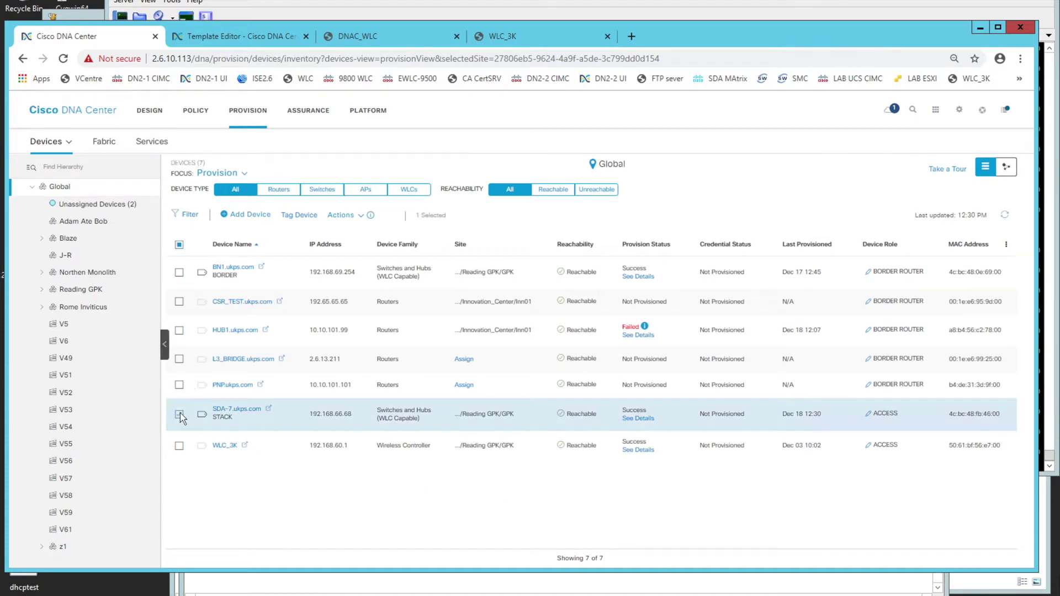
pyautogui.click(359, 216)
pyautogui.click(360, 216)
pyautogui.moveTo(390, 238)
pyautogui.click(1004, 222)
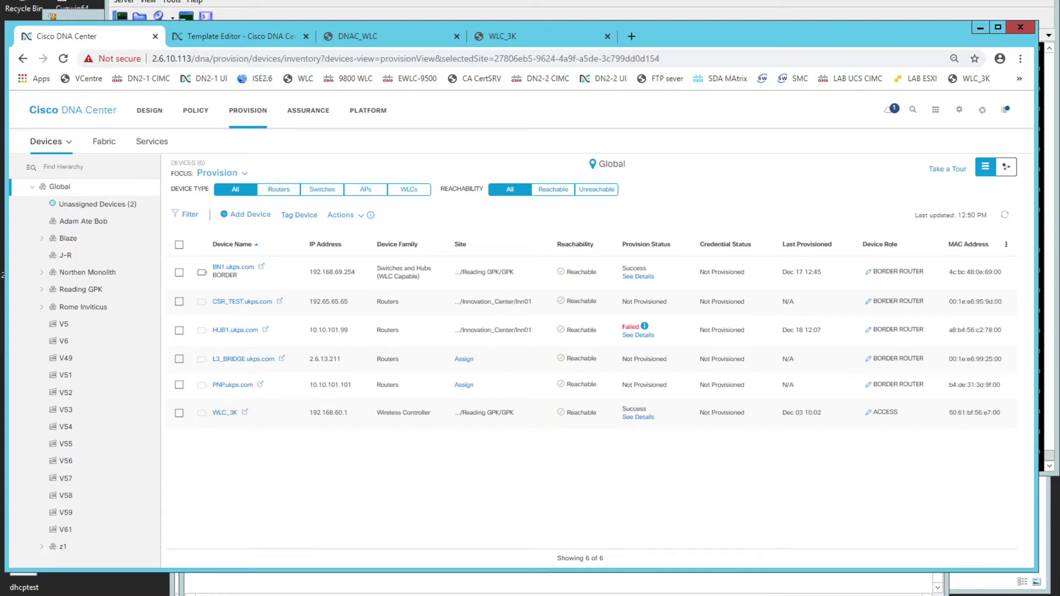
# Step: Switch to the SDA-7 PuTTY session and page through the remaining interface status output to the command prompt
pyautogui.click(552, 584)
pyautogui.press('Return')
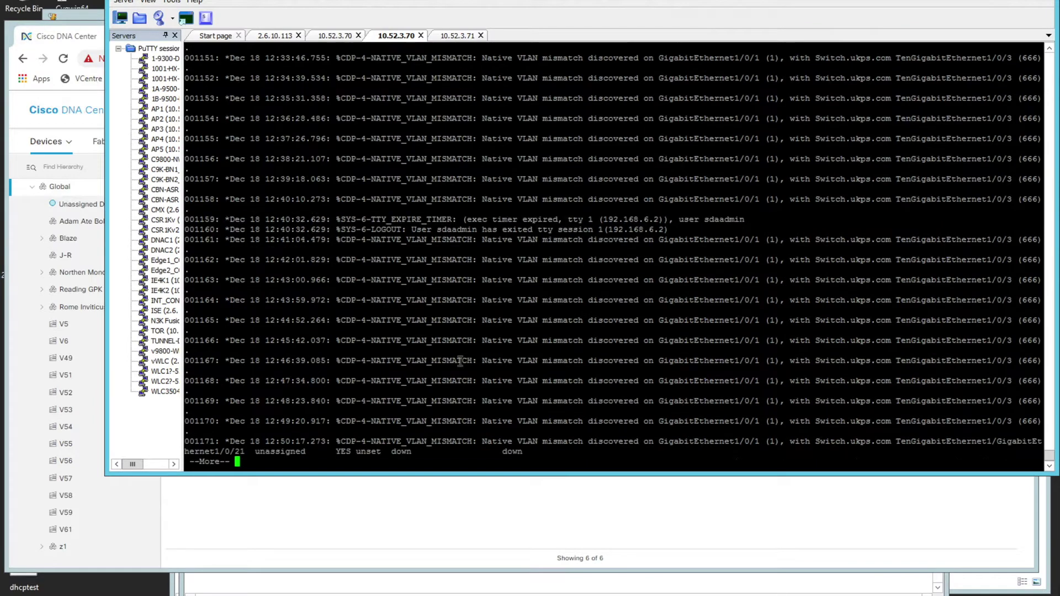
pyautogui.press('Return')
pyautogui.press('Return')
pyautogui.press('Return')
pyautogui.press('Return')
pyautogui.press('Return')
pyautogui.press('Return')
pyautogui.press('Return')
pyautogui.press('Return')
pyautogui.press('Return')
pyautogui.press('Return')
pyautogui.press('Return')
pyautogui.press('Return')
pyautogui.press('Return')
pyautogui.press('Return')
pyautogui.press('Return')
pyautogui.press('Return')
pyautogui.press('Return')
pyautogui.press('Return')
pyautogui.press('Return')
pyautogui.press('Return')
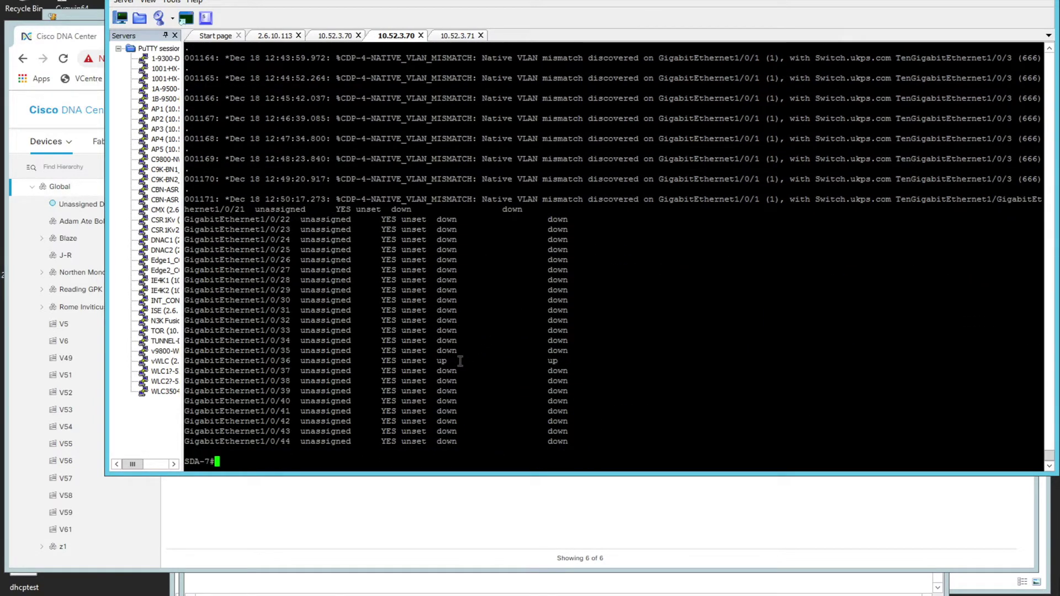
# Step: Copy the Nuke Box template's wipe commands, from enable through the delete /force lines, for the SDA-7 console
pyautogui.hotkey('alt', 'Tab')
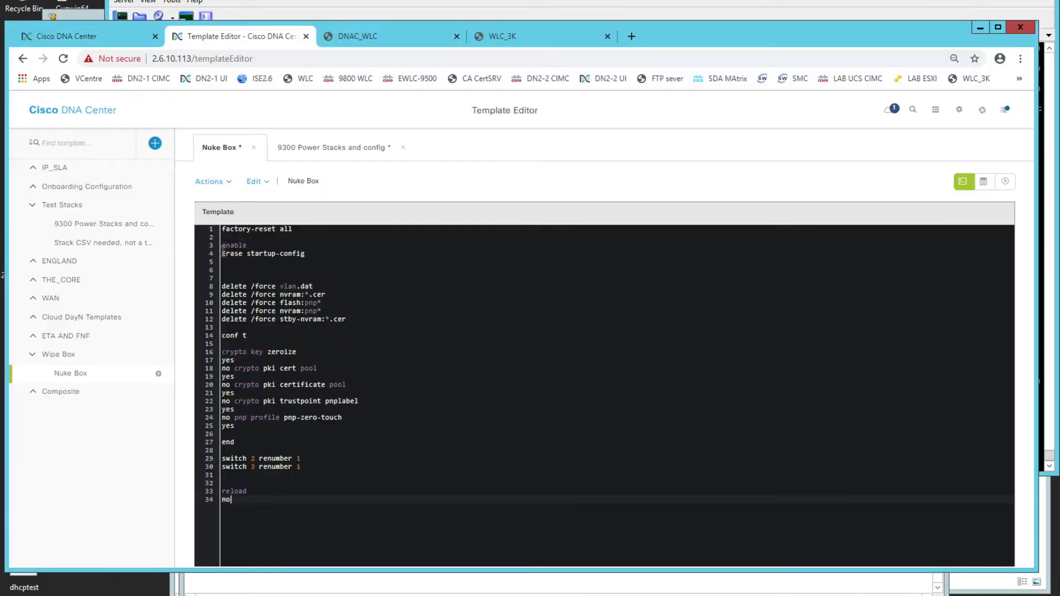
pyautogui.moveTo(222, 245); pyautogui.dragTo(363, 330)
pyautogui.hotkey('alt', 'Tab')
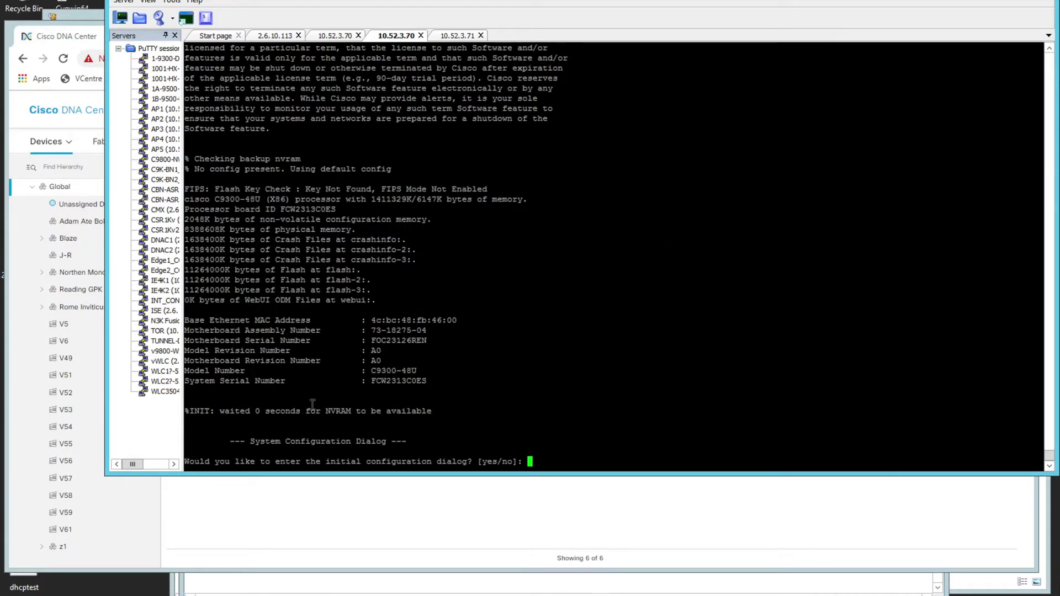
# Step: Switch back to Cisco DNA Center and open LAN Automation for the border device BN1.ukps.com
pyautogui.click(392, 517)
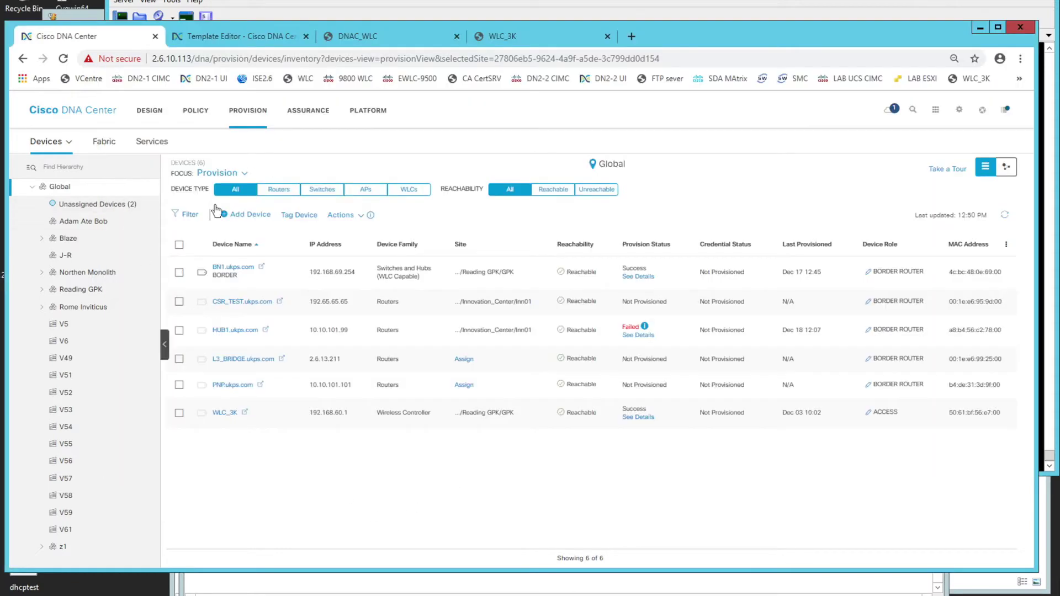
pyautogui.click(179, 273)
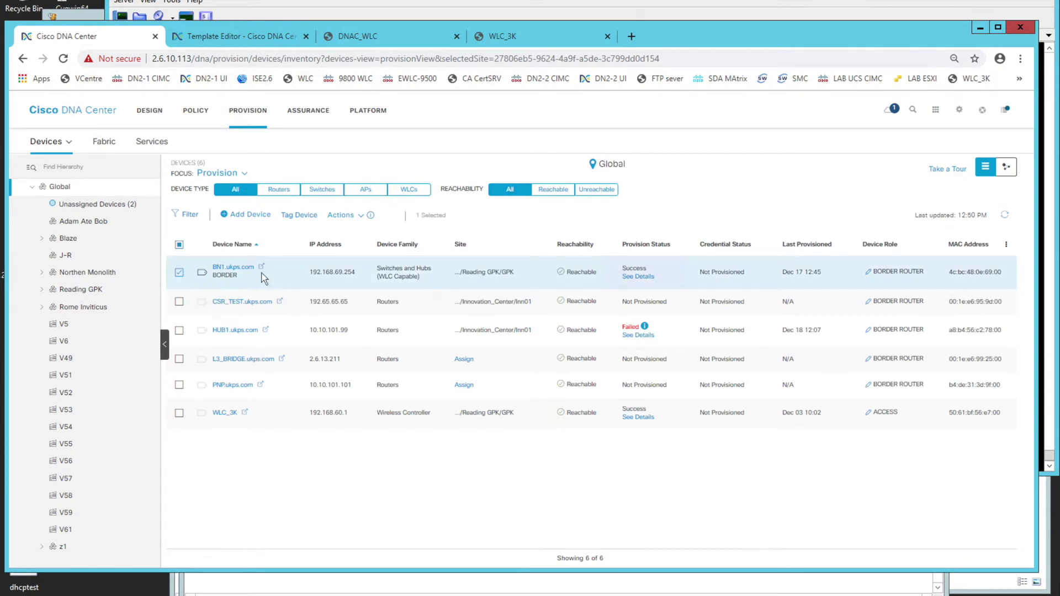
pyautogui.click(345, 219)
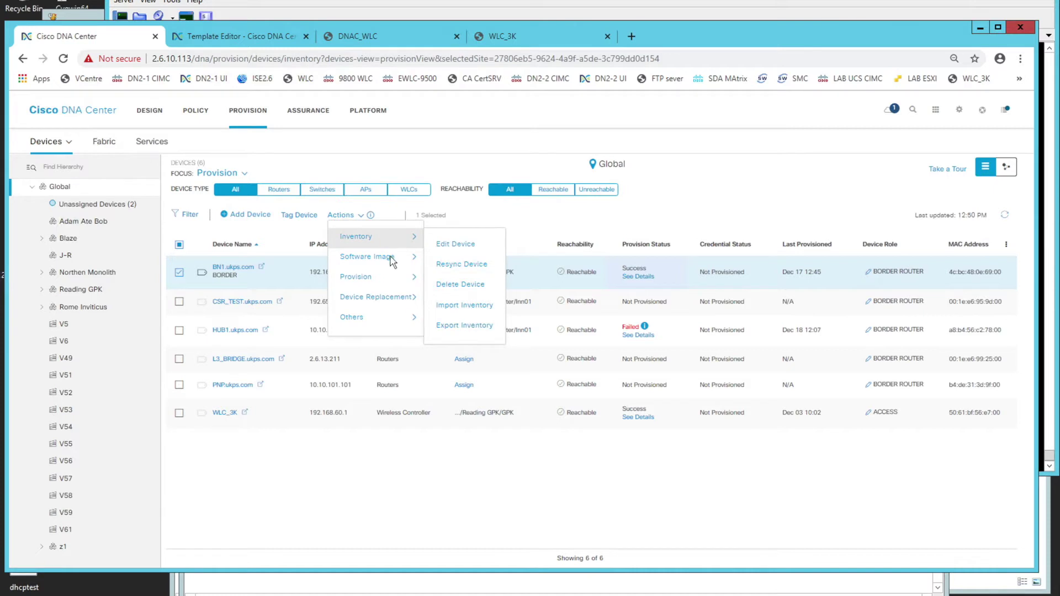
pyautogui.moveTo(391, 260)
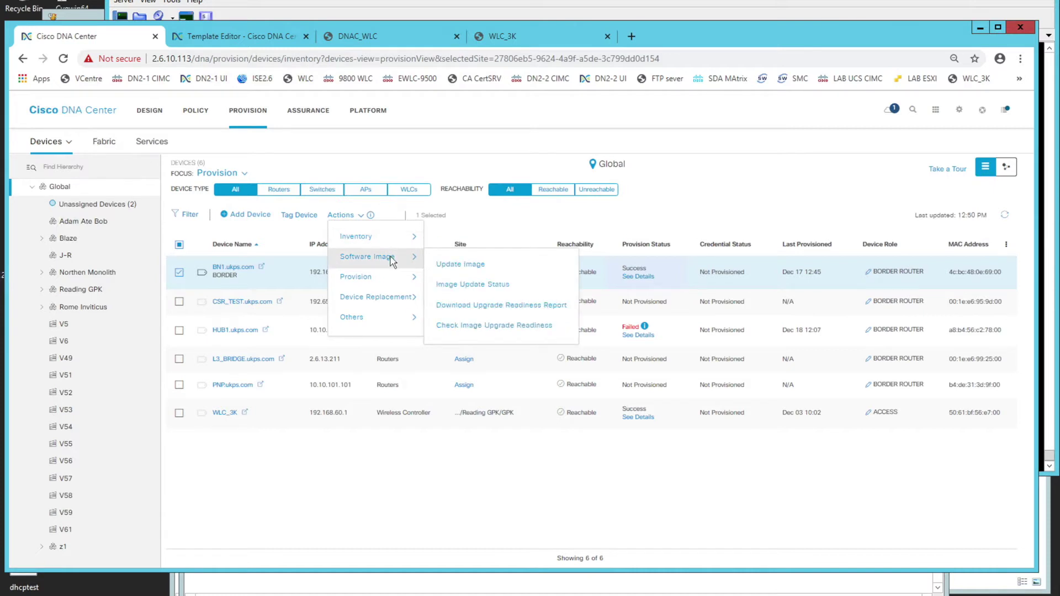
pyautogui.moveTo(391, 280)
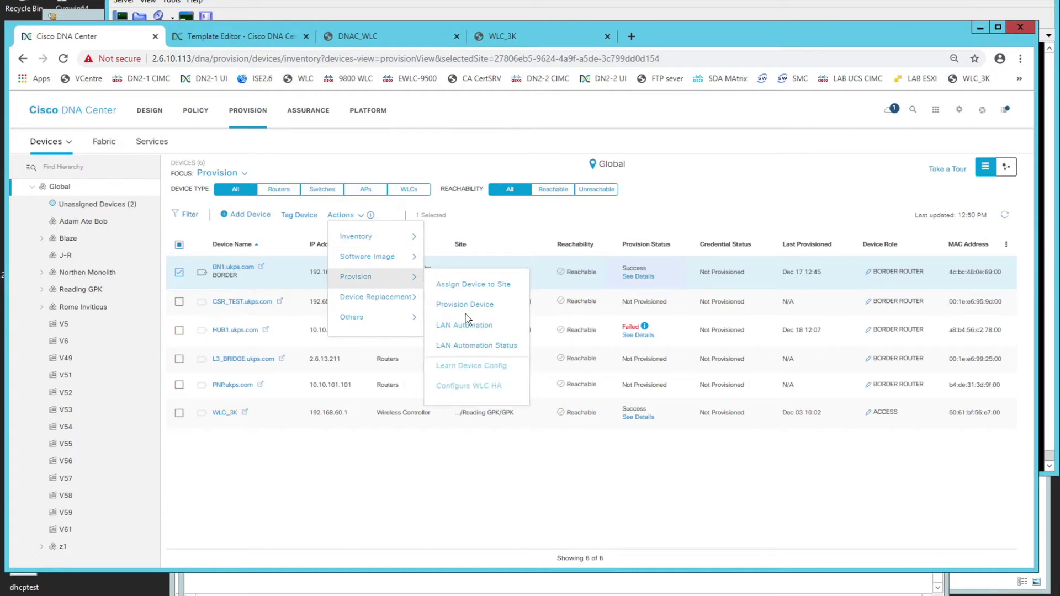
pyautogui.click(463, 327)
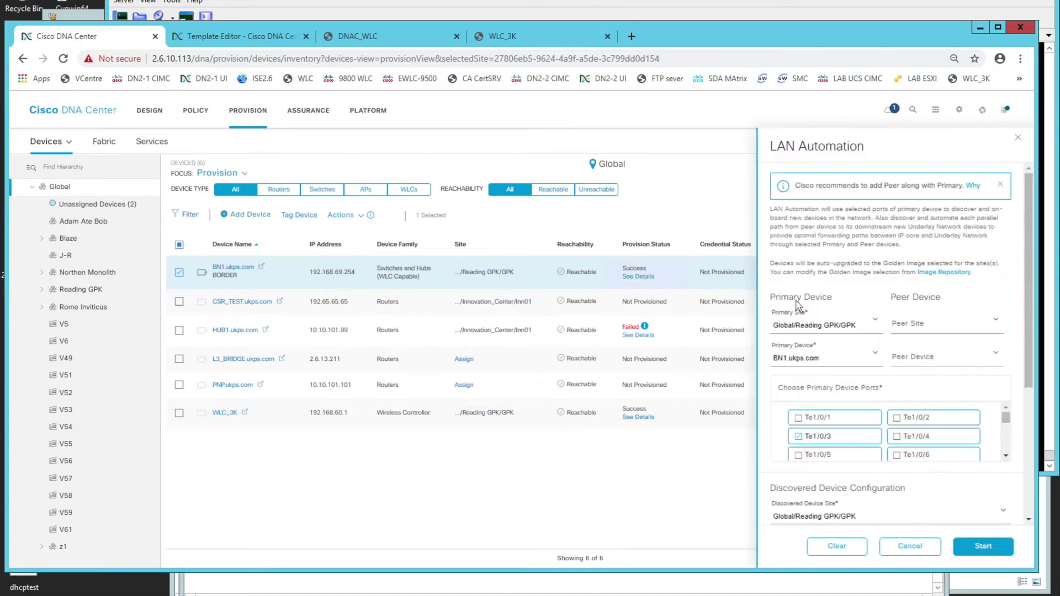
# Step: Review the LAN Automation primary site, primary device, selected ports, discovered device site and IP pool choices
pyautogui.scroll(-1, 865, 333)
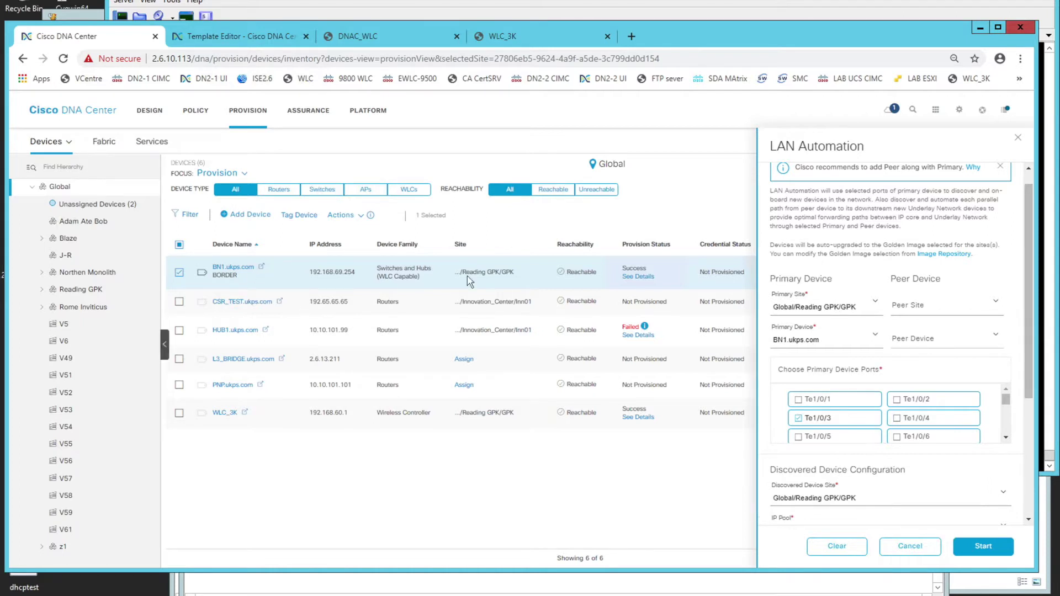
pyautogui.scroll(-1, 814, 336)
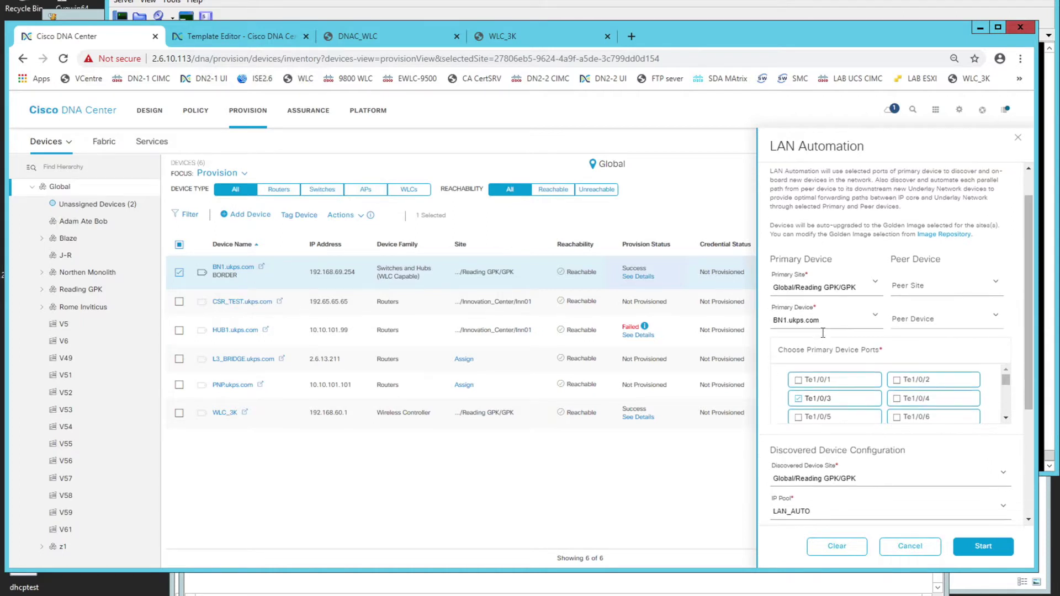
pyautogui.scroll(-1, 797, 317)
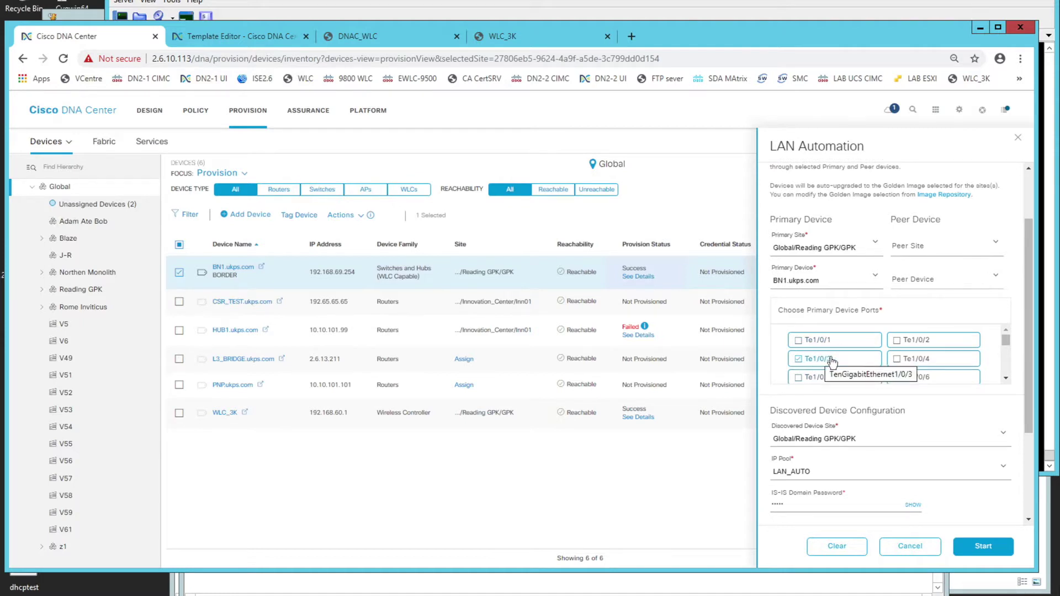
pyautogui.scroll(-1, 928, 371)
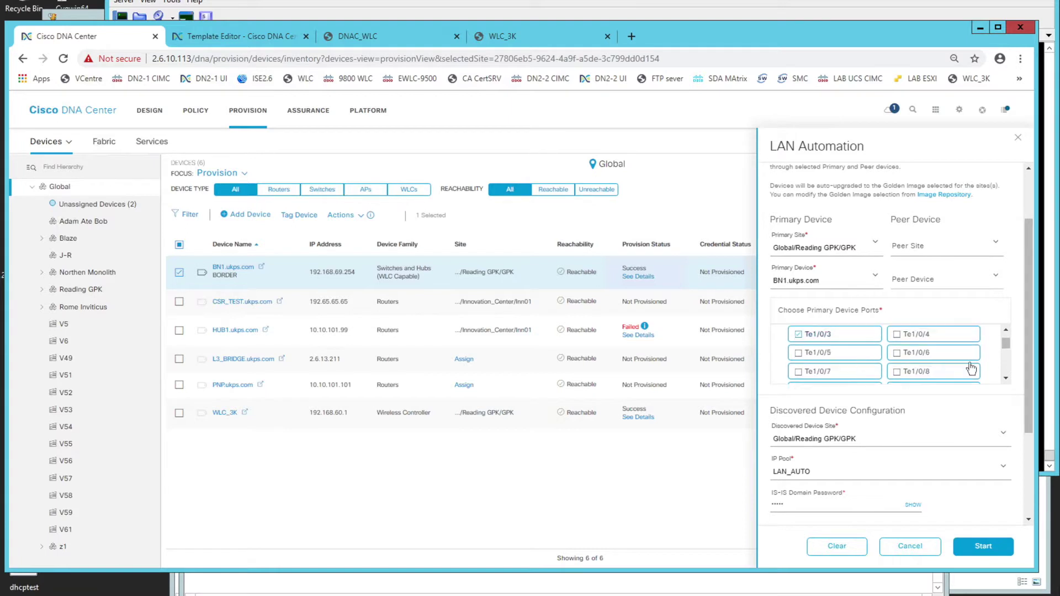
pyautogui.moveTo(1026, 332); pyautogui.dragTo(1026, 434)
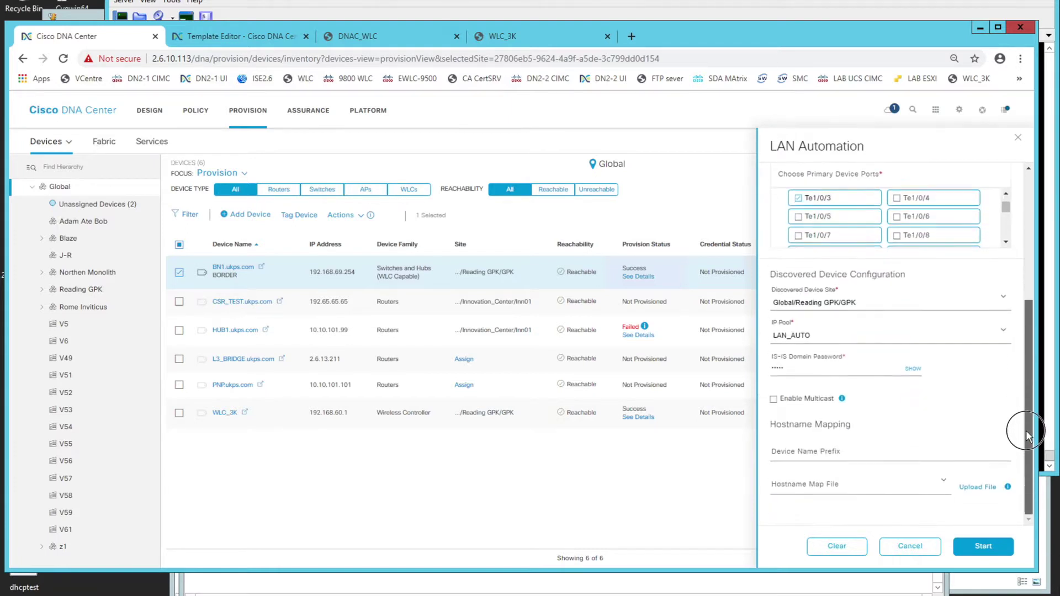
pyautogui.click(821, 339)
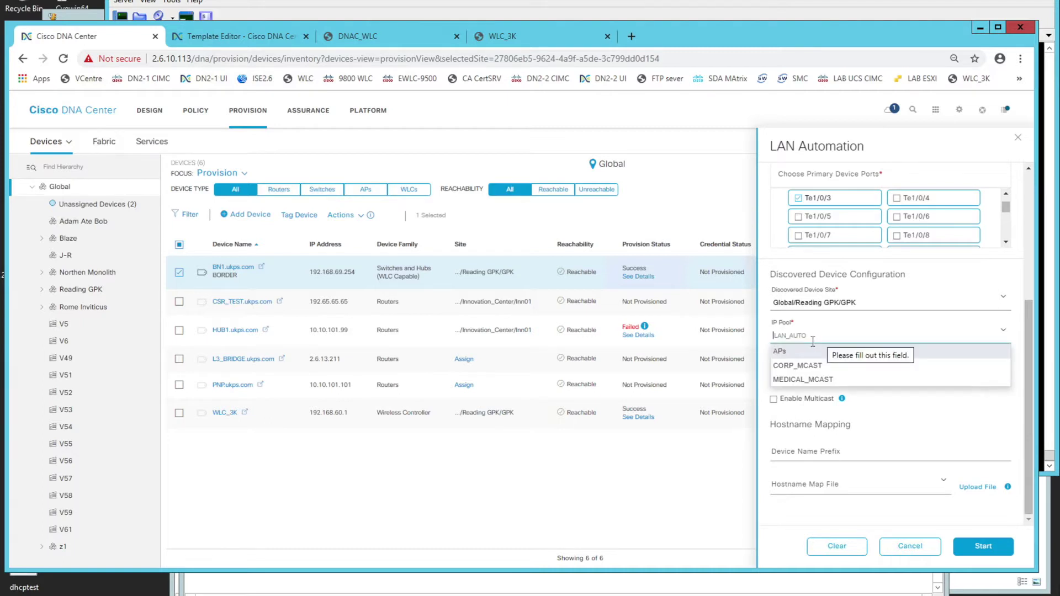
pyautogui.click(889, 411)
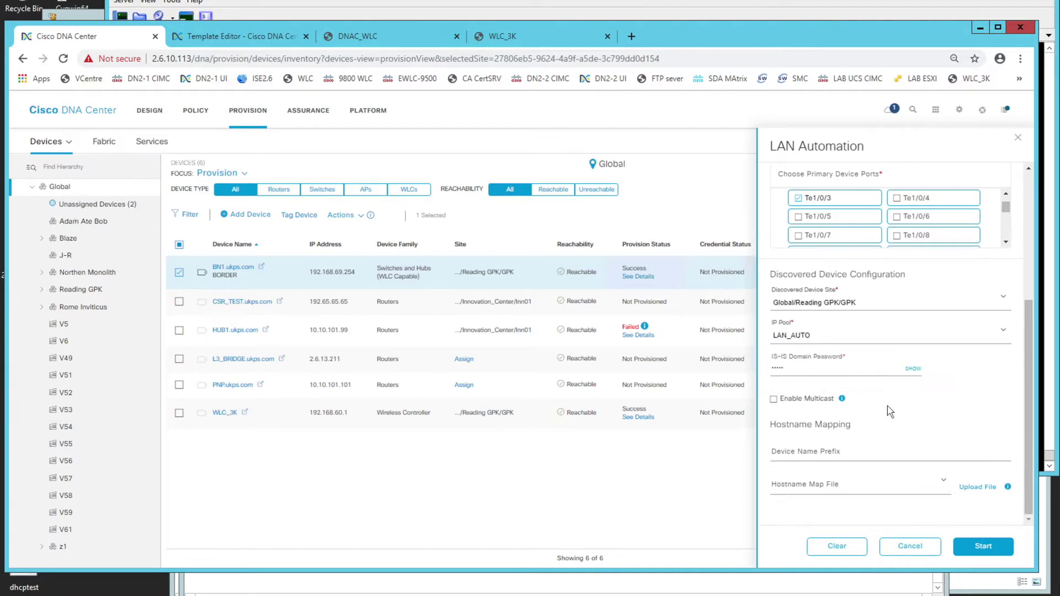
# Step: Show the IS-IS domain password, then enable multicast and set the device name prefix to SDA-
pyautogui.click(912, 369)
pyautogui.click(774, 398)
pyautogui.click(849, 454)
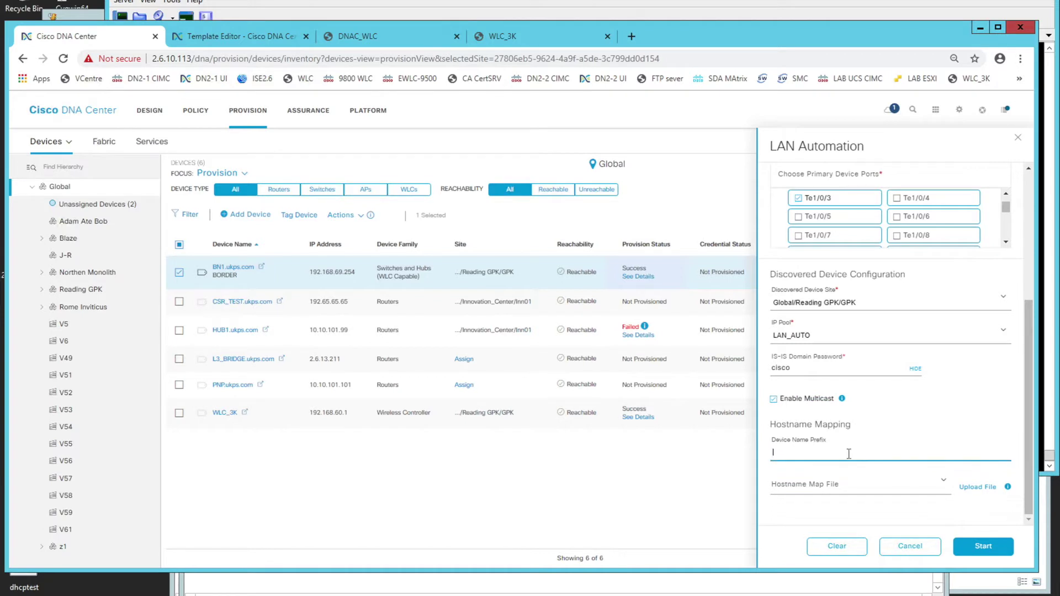
pyautogui.write('SDA-')
pyautogui.tripleClick(814, 453)
# Step: Upload LAN_AUTO.csv from the Desktop as the hostname map file and start LAN Automation
pyautogui.click(976, 487)
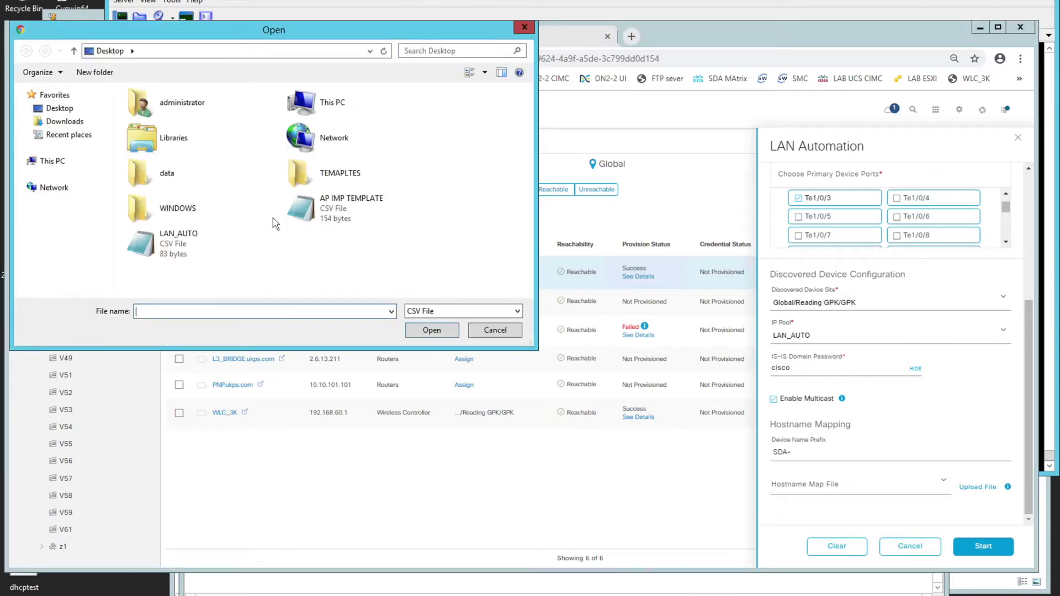
pyautogui.doubleClick(165, 238)
pyautogui.click(546, 350)
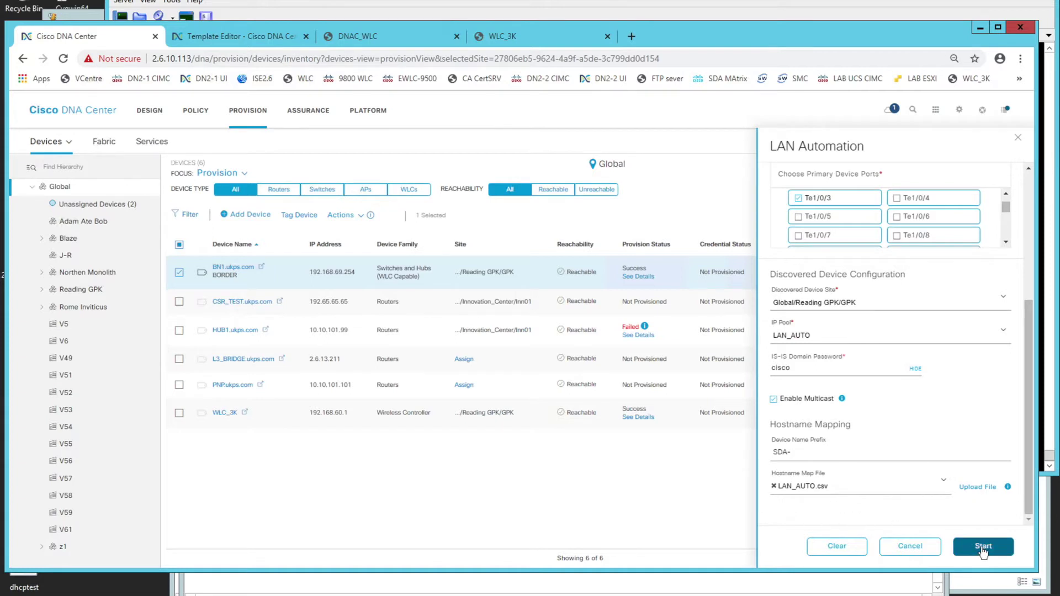
pyautogui.tripleClick(781, 452)
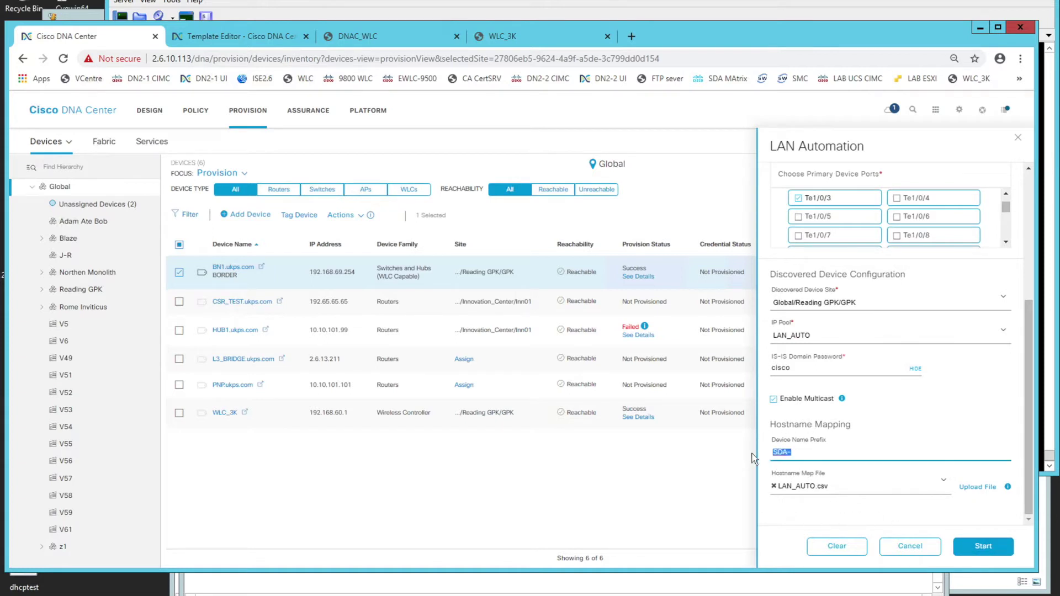
pyautogui.click(874, 523)
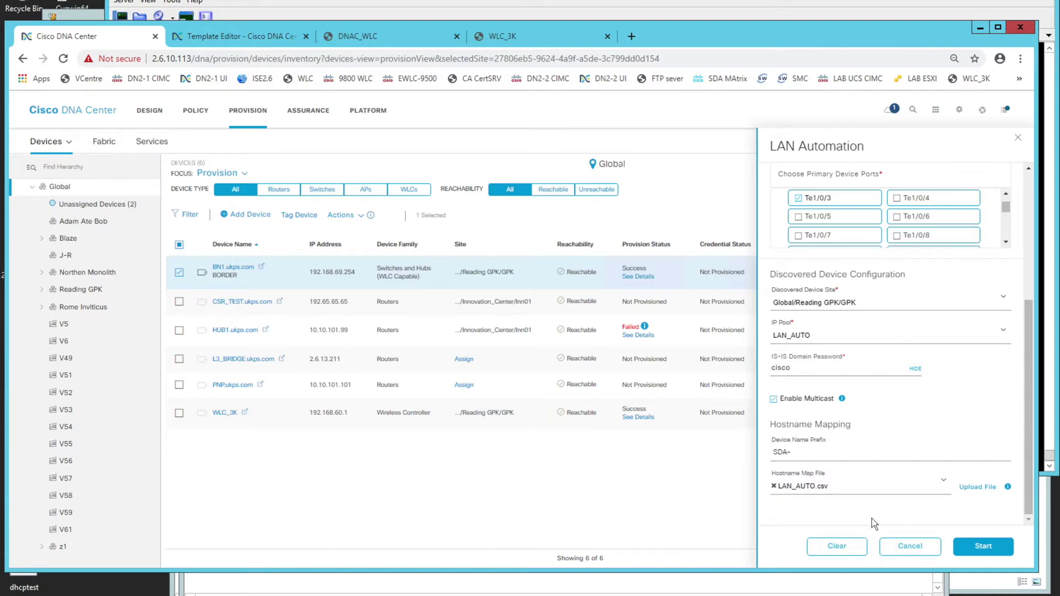
pyautogui.click(984, 552)
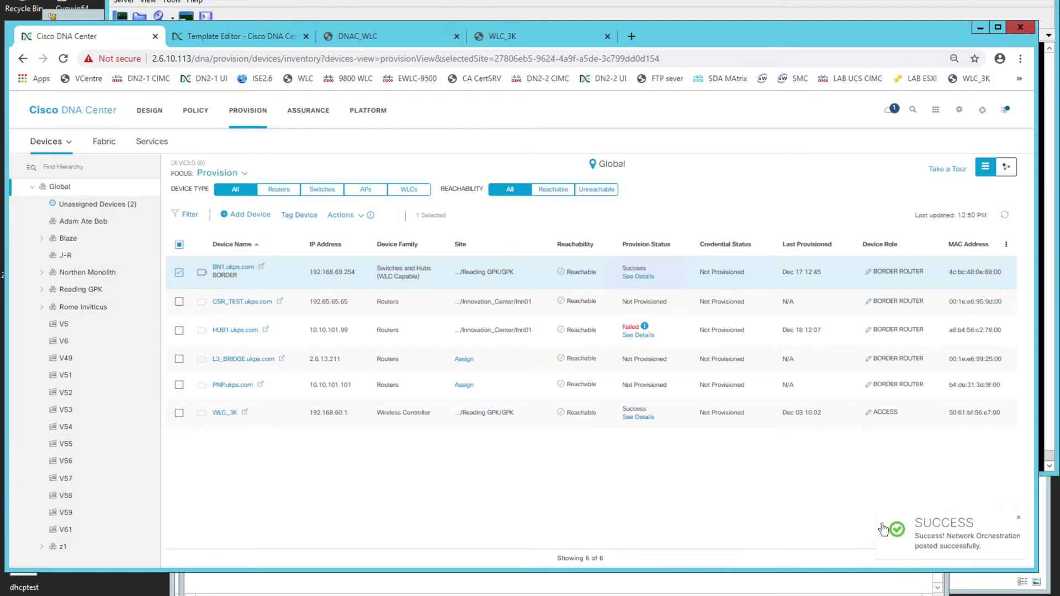
# Step: Open the LAN Automation status for BN1.ukps.com and check its discovered devices and summary
pyautogui.click(353, 219)
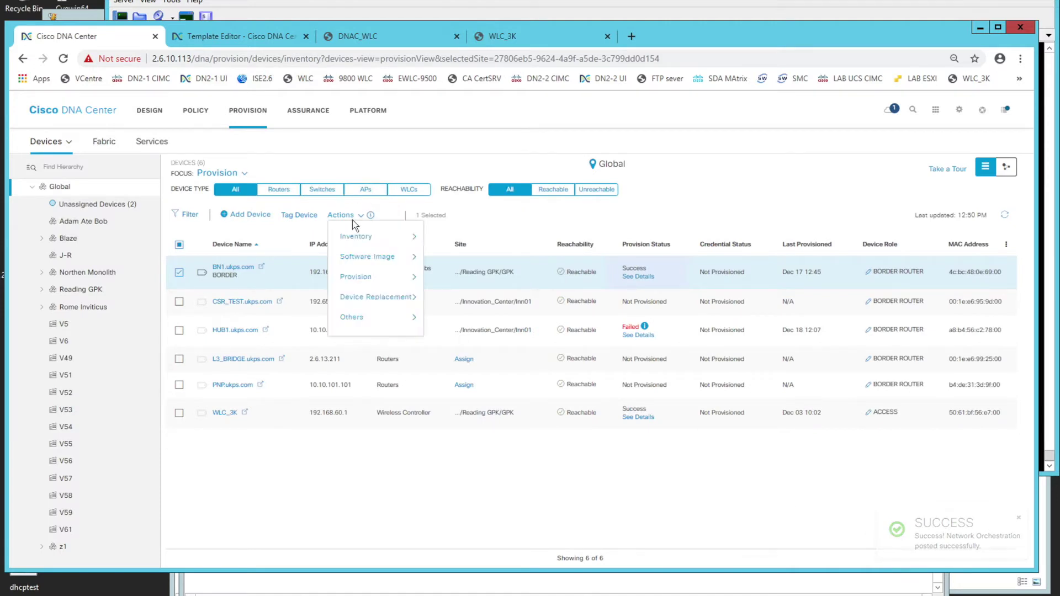
pyautogui.moveTo(387, 284)
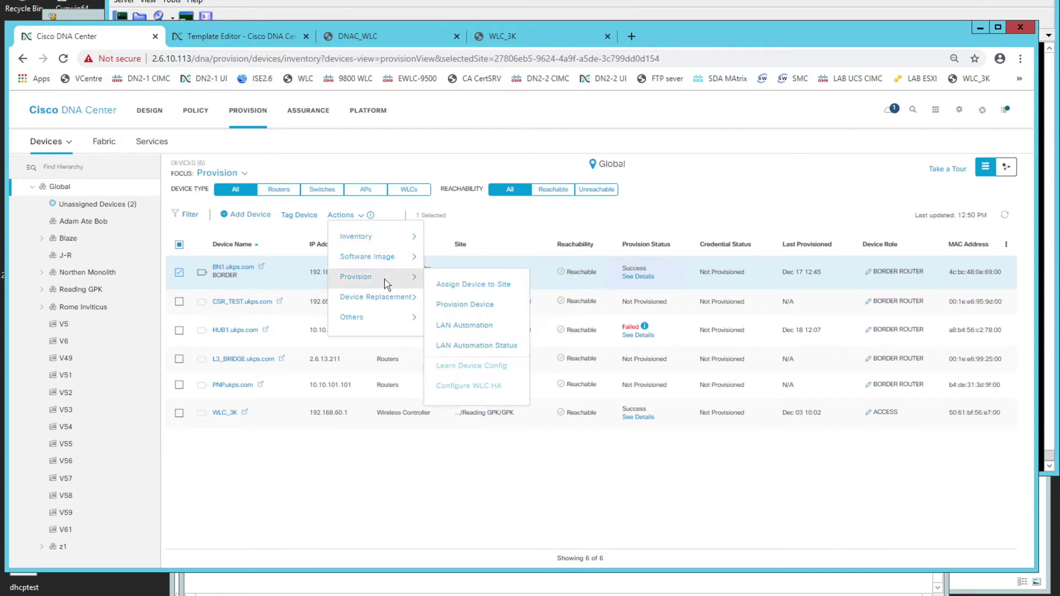
pyautogui.click(488, 348)
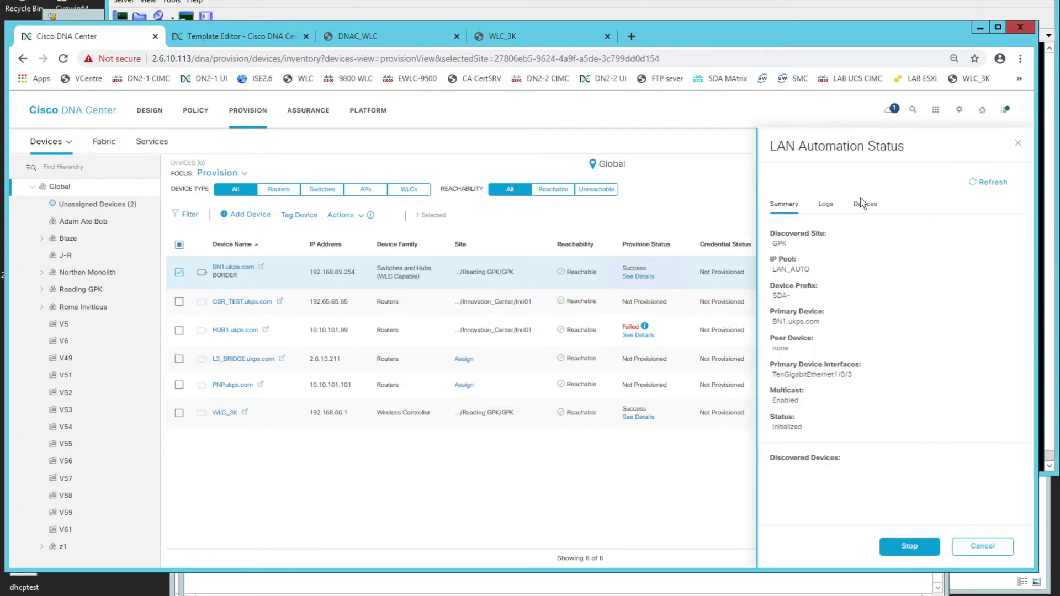
pyautogui.click(865, 204)
pyautogui.click(784, 204)
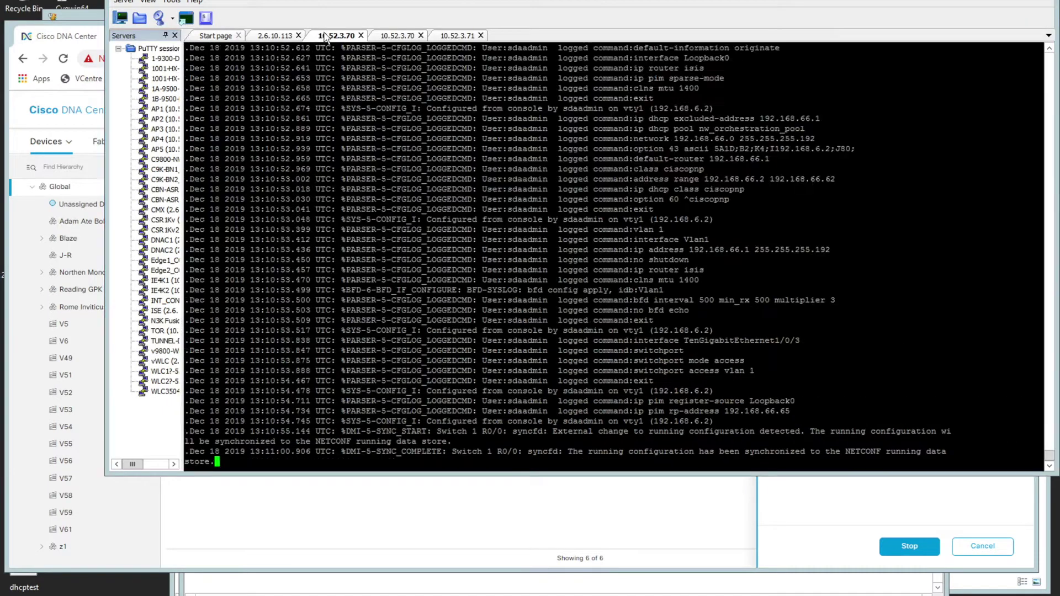
# Step: In the BN1 PuTTY session, run show run | sec dhcp and highlight the nw_orchestration_pool configuration
pyautogui.write('show run | sec')
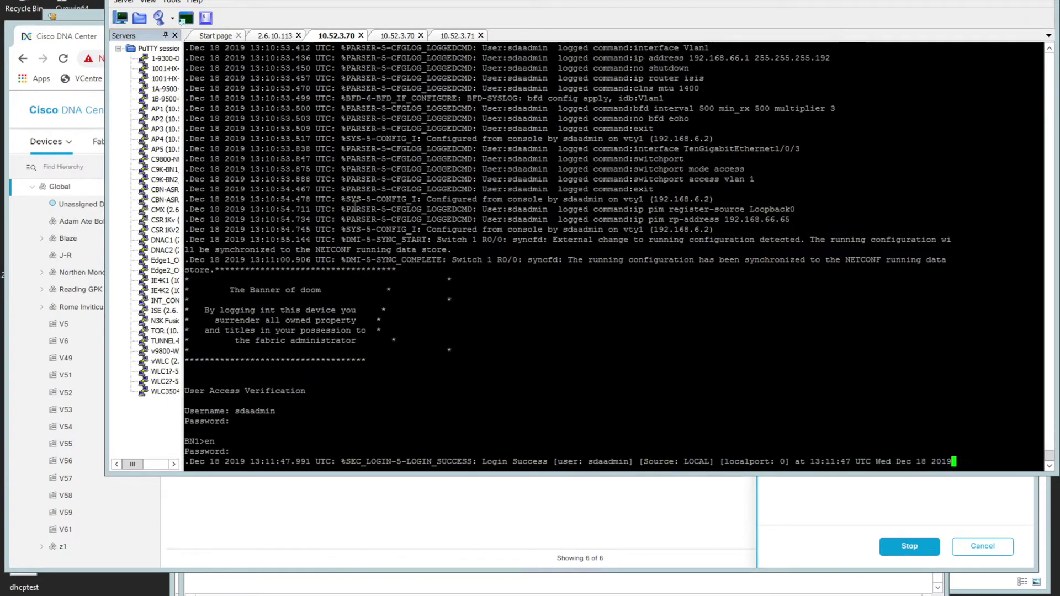
pyautogui.write(' dhcp')
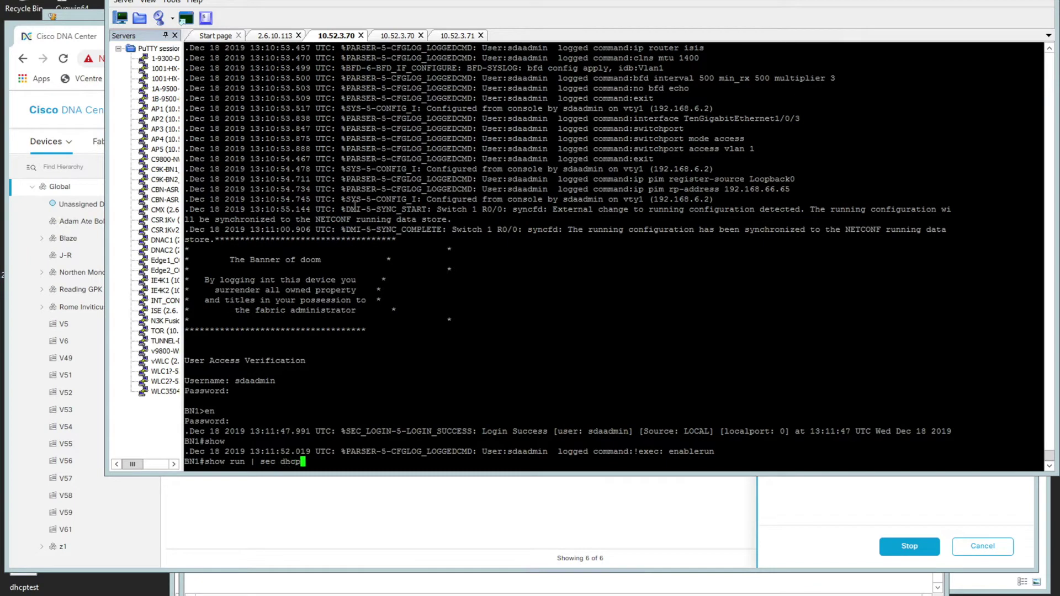
pyautogui.press('Return')
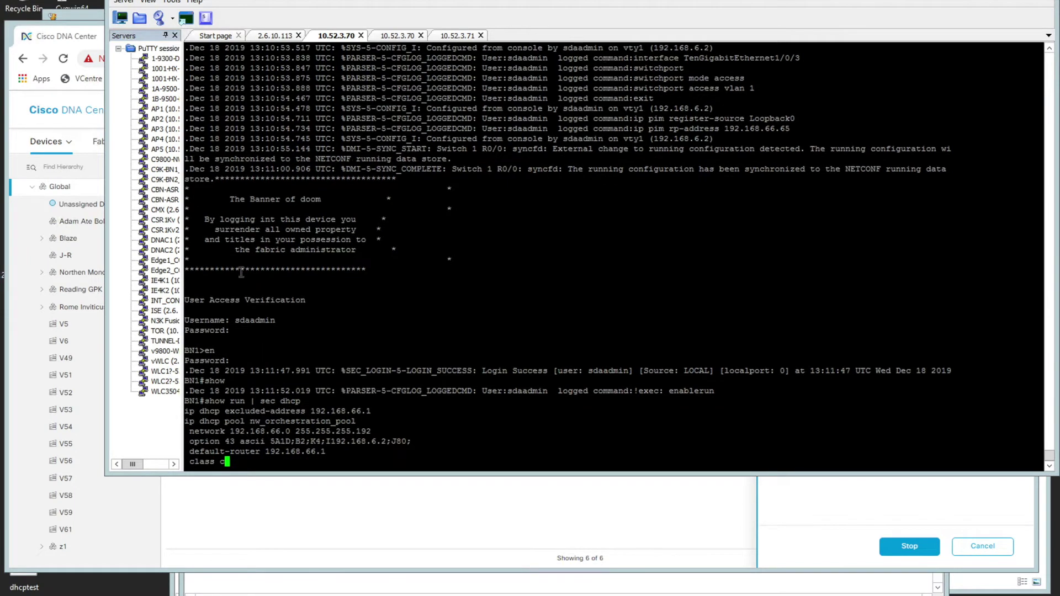
pyautogui.moveTo(186, 351); pyautogui.dragTo(407, 412)
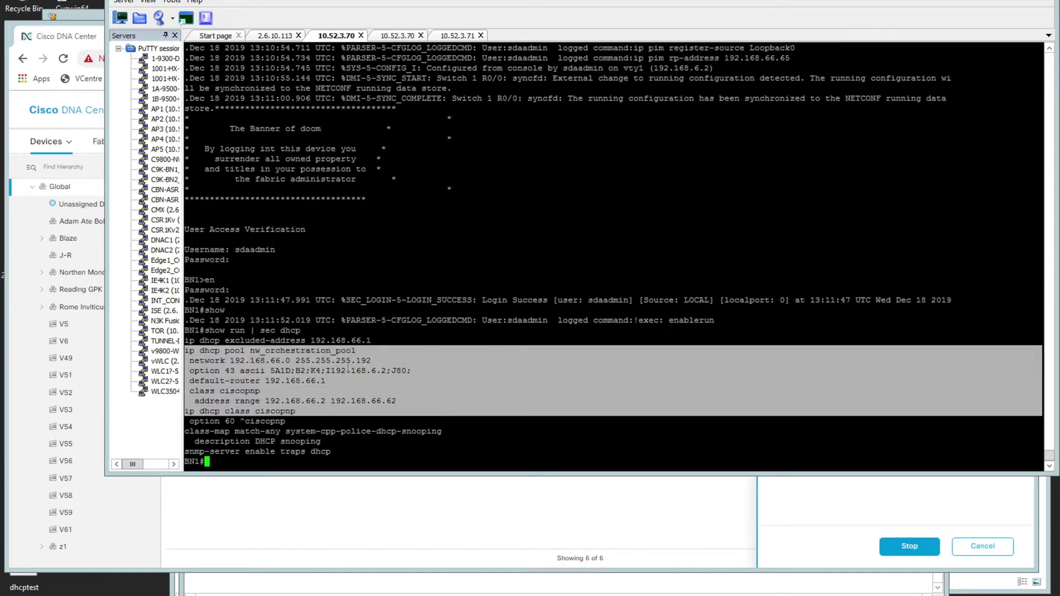
# Step: List the DHCP leases on BN1 with show ip dhcp binding
pyautogui.write('show ip dhc')
pyautogui.press('Tab')
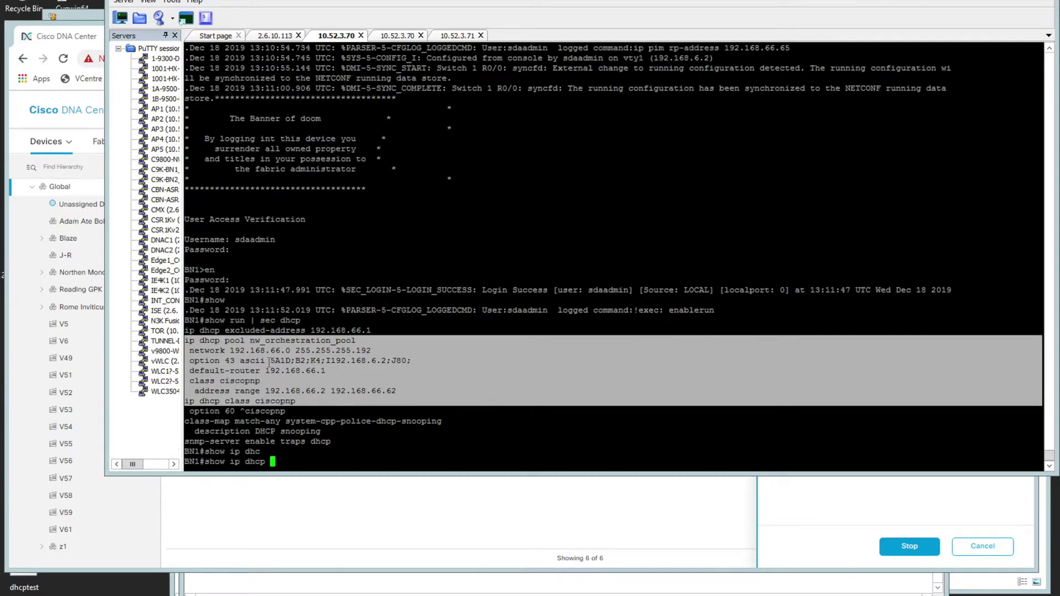
pyautogui.write('bi')
pyautogui.press('Tab')
pyautogui.press('Return')
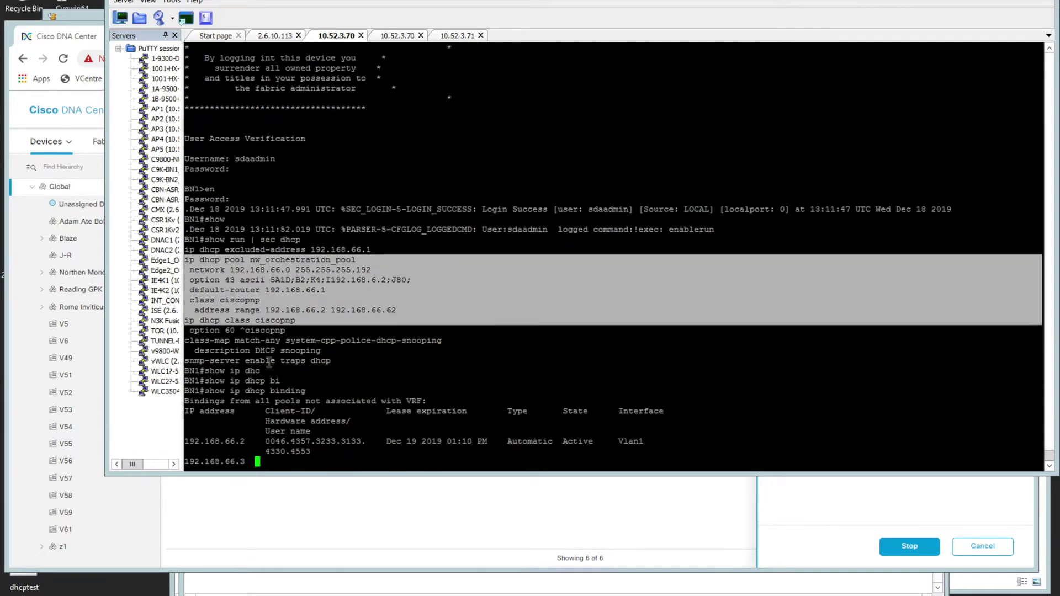
# Step: Examine the leased IP addresses in the BN1 DHCP binding output, highlighting 192.168.66.3 and 192.168.66.4
pyautogui.click(209, 365)
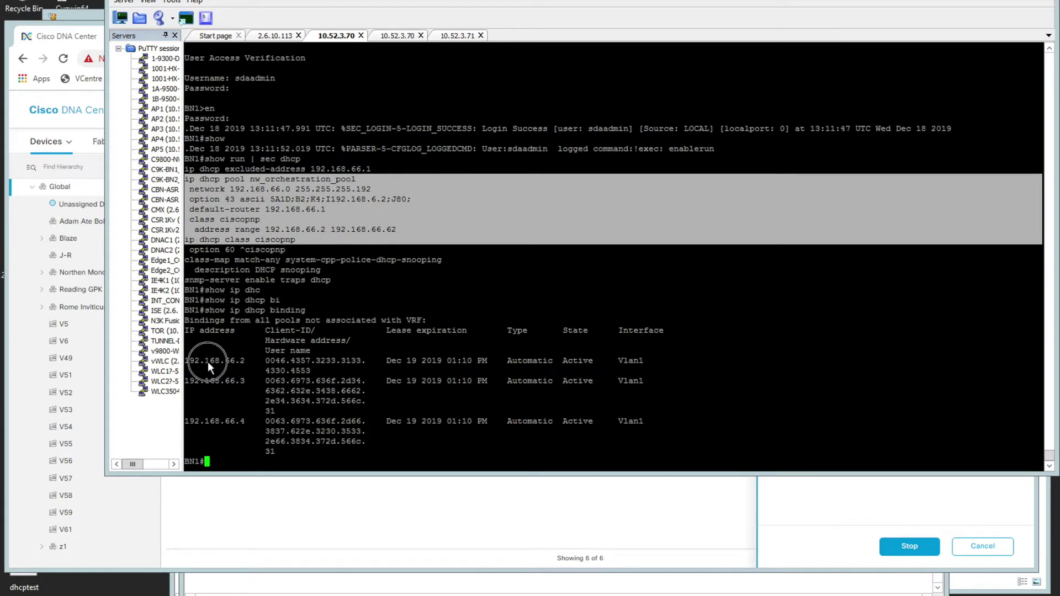
pyautogui.doubleClick(212, 380)
pyautogui.doubleClick(213, 420)
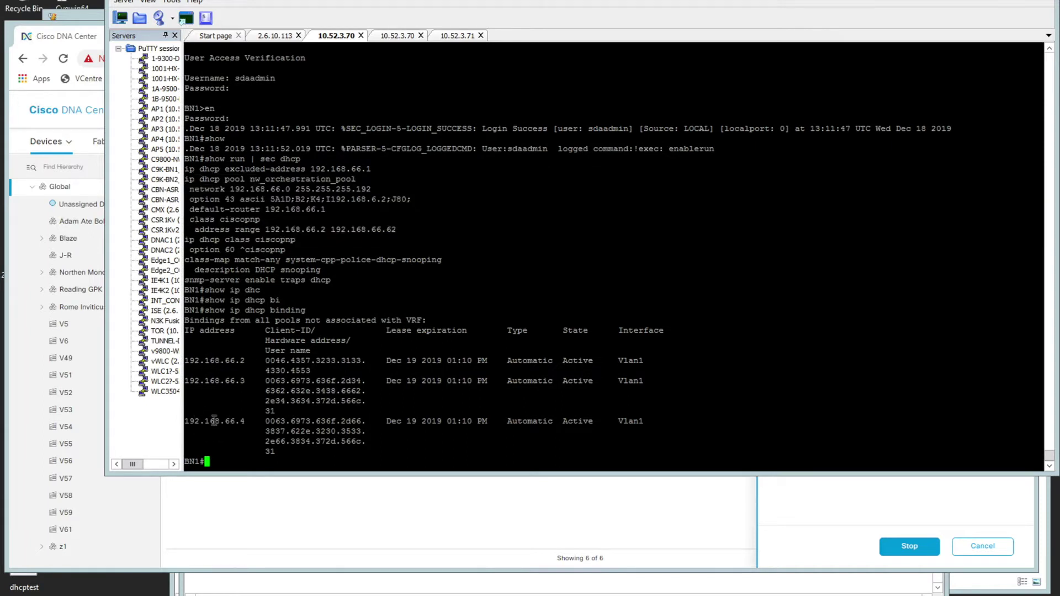
pyautogui.click(328, 381)
# Step: Switch to Cisco DNA Center, refresh the LAN Automation device list to check GPK-MER1-FE-01s, and review the summary's in-progress entry
pyautogui.click(787, 503)
pyautogui.click(865, 204)
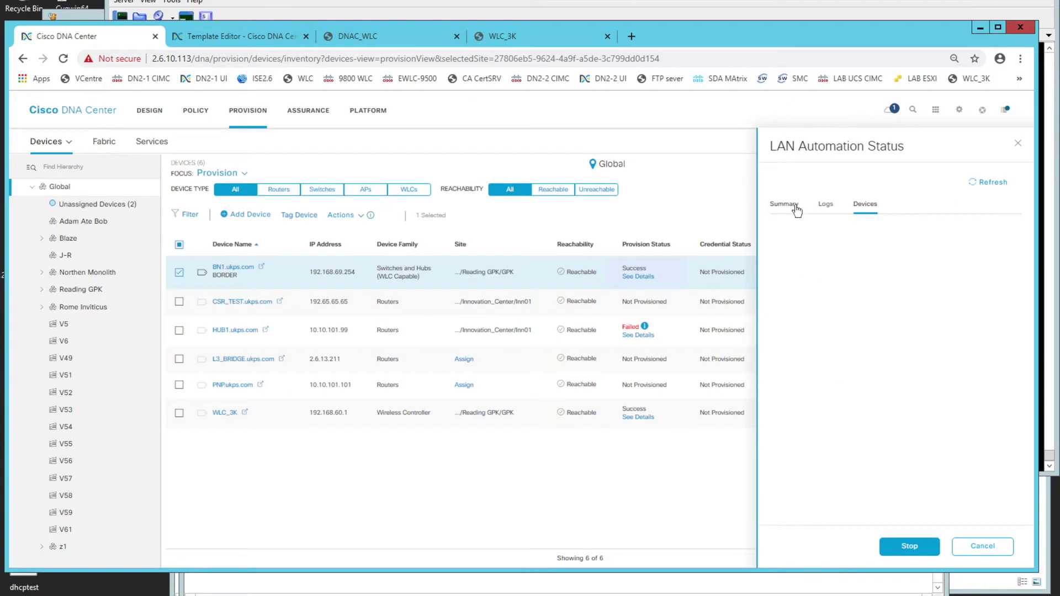
pyautogui.click(971, 188)
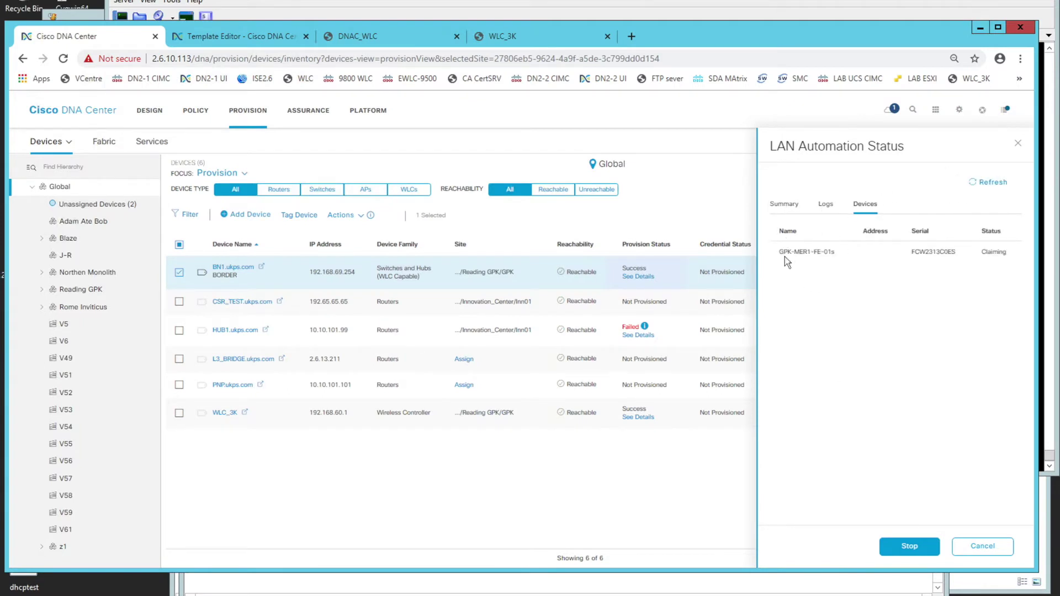
pyautogui.moveTo(838, 257); pyautogui.dragTo(781, 259)
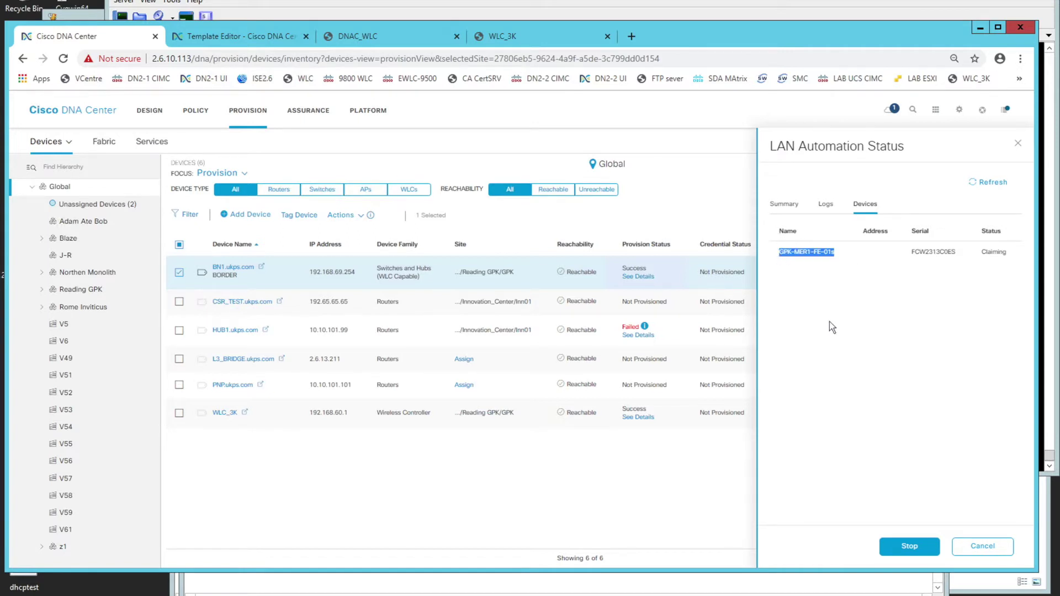
pyautogui.click(835, 257)
pyautogui.click(790, 208)
pyautogui.moveTo(917, 486); pyautogui.dragTo(862, 481)
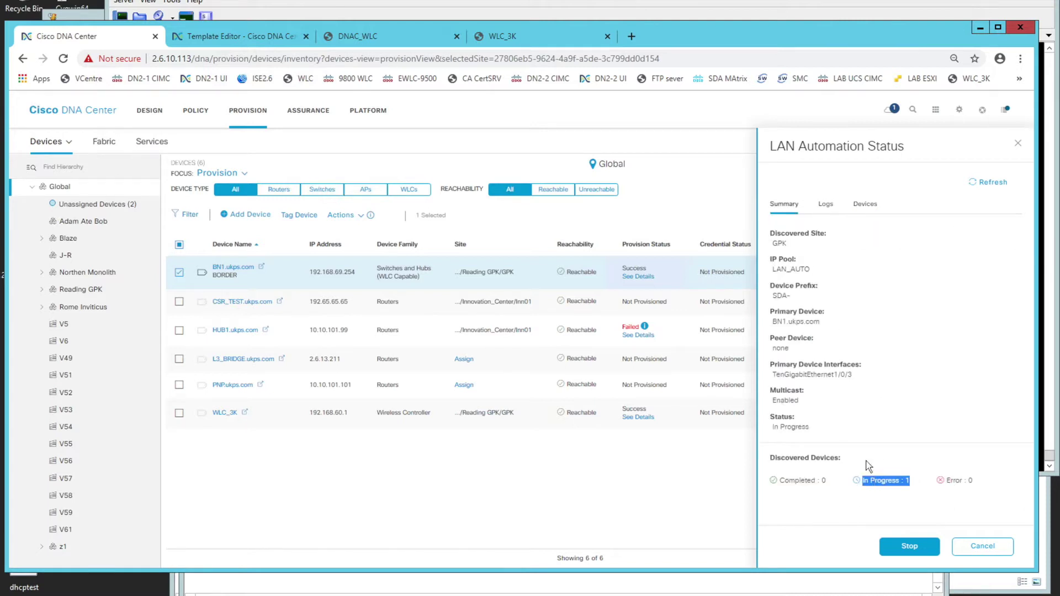
# Step: Refresh the LAN Automation status, stop the LAN Automation process, and close the status pane
pyautogui.click(979, 183)
pyautogui.click(905, 548)
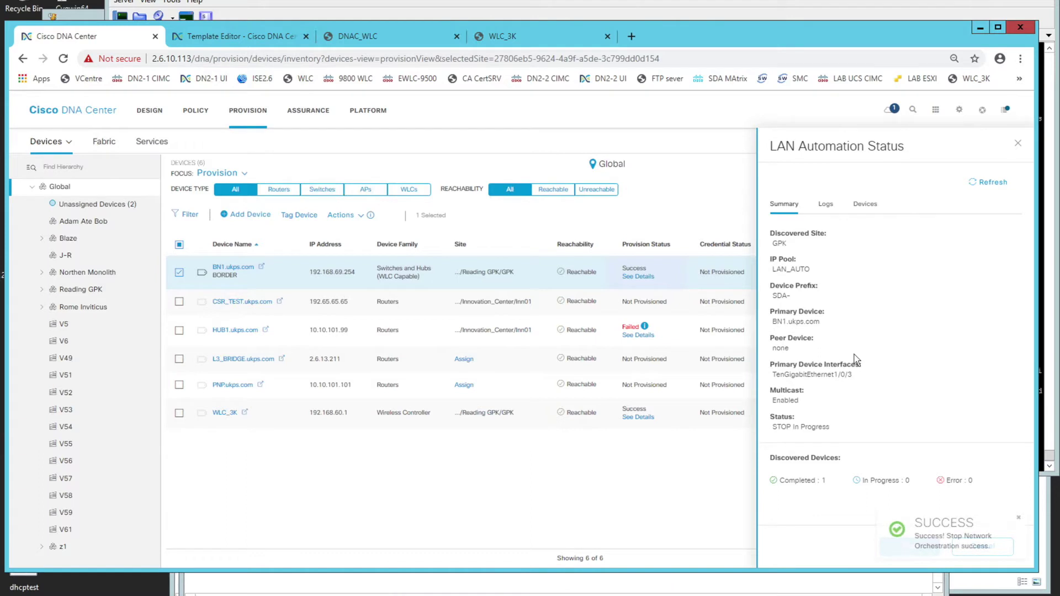
pyautogui.click(1019, 519)
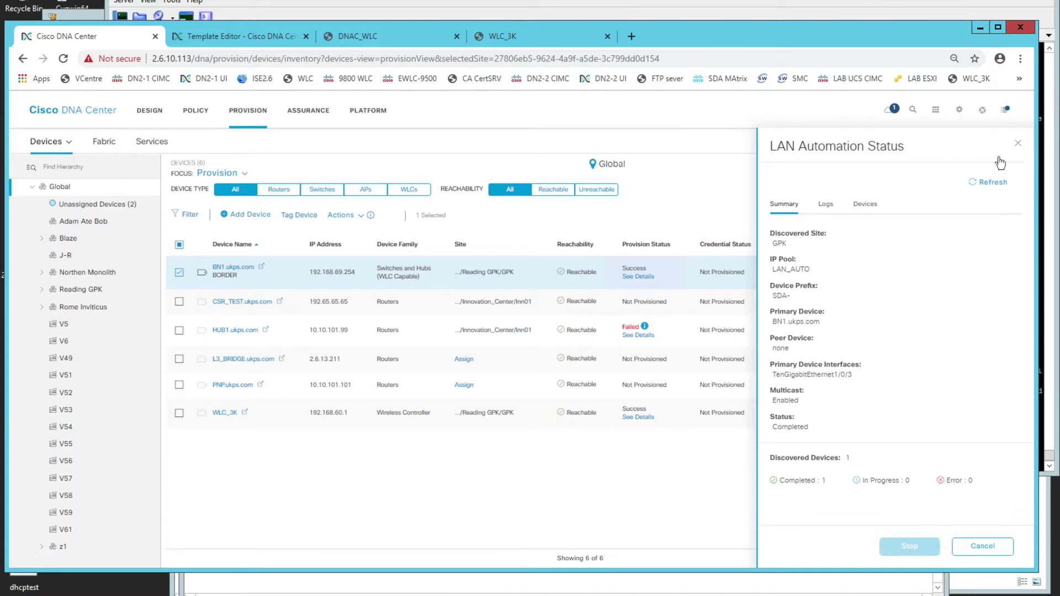
pyautogui.click(1017, 143)
# Step: Switch to the BN1 PuTTY session and rerun show run | sec dhcp to check the remaining DHCP configuration
pyautogui.hotkey('alt', 'Tab')
pyautogui.moveTo(442, 179); pyautogui.dragTo(448, 179)
pyautogui.press('Return')
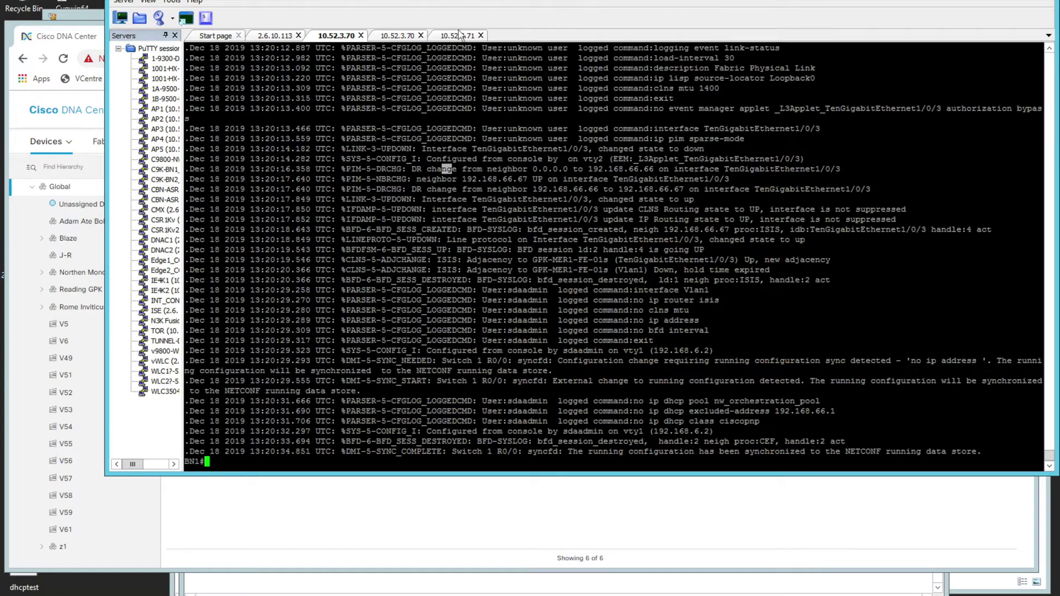
pyautogui.press('Return')
pyautogui.press('Return')
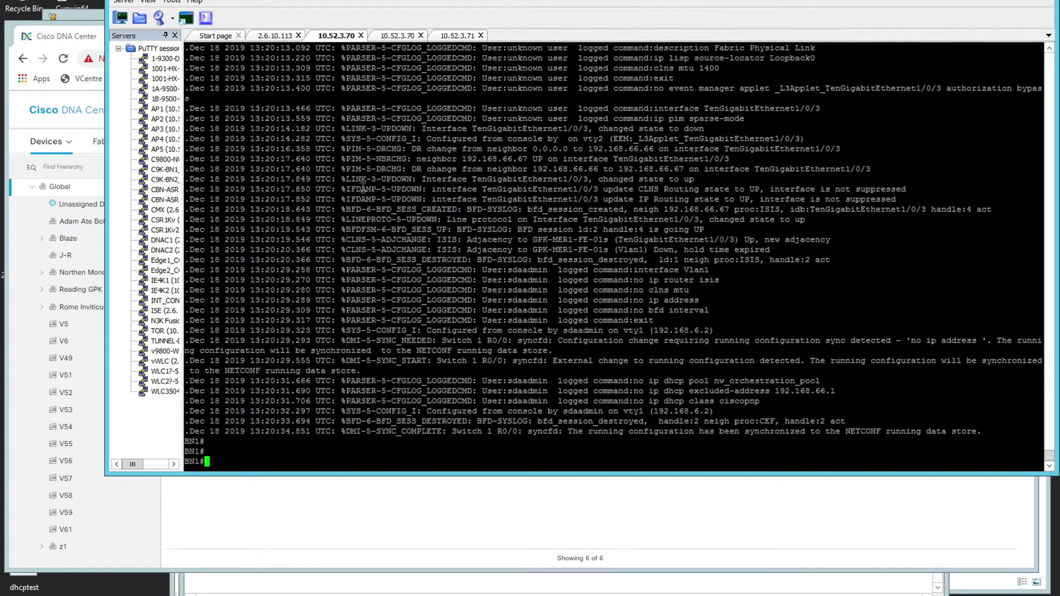
pyautogui.rightClick(363, 185)
pyautogui.press('Up')
pyautogui.press('Return')
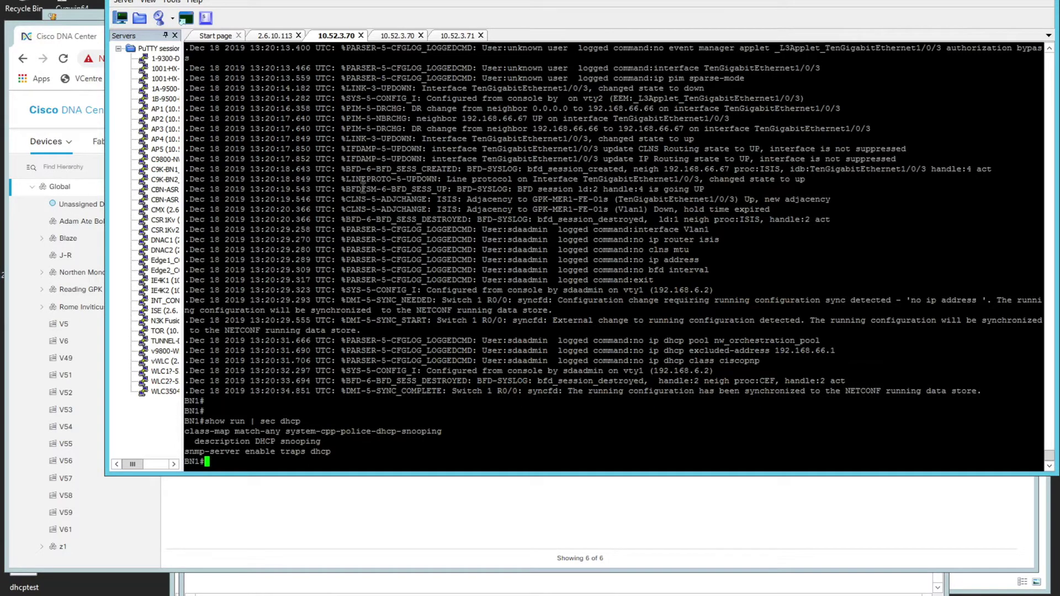
# Step: In the switch stack's console session, review the boot log and highlight the PnP discovery entry
pyautogui.click(394, 36)
pyautogui.press('Return')
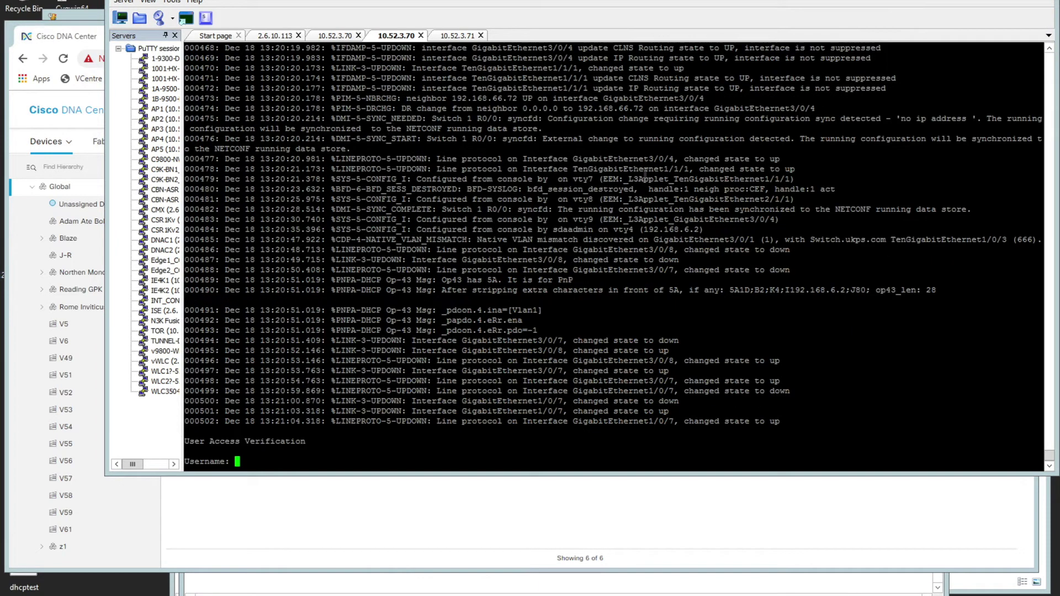
pyautogui.moveTo(1050, 457); pyautogui.dragTo(1041, 422)
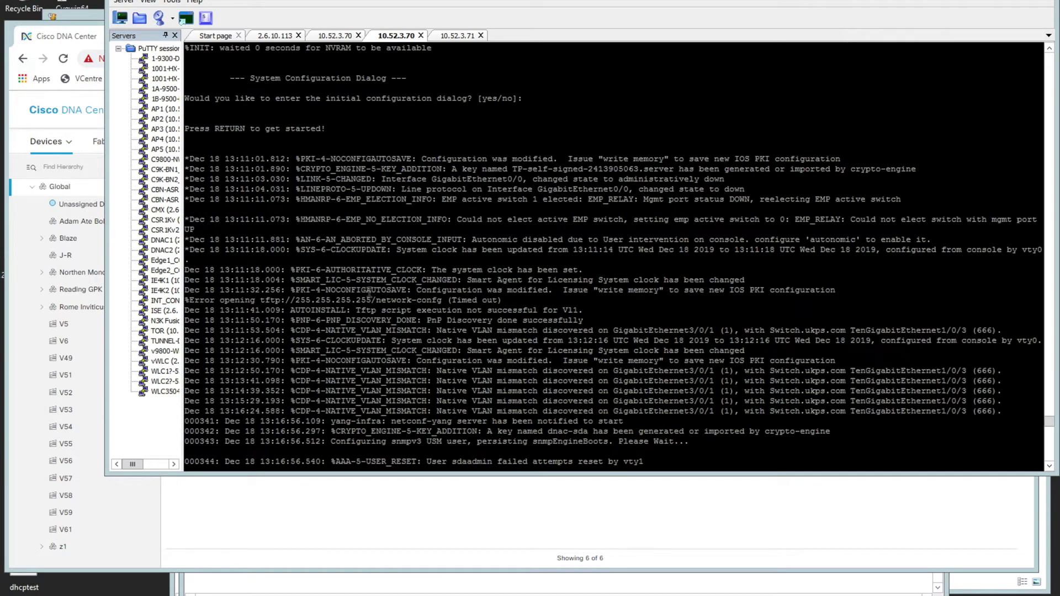
pyautogui.moveTo(295, 319); pyautogui.dragTo(487, 311)
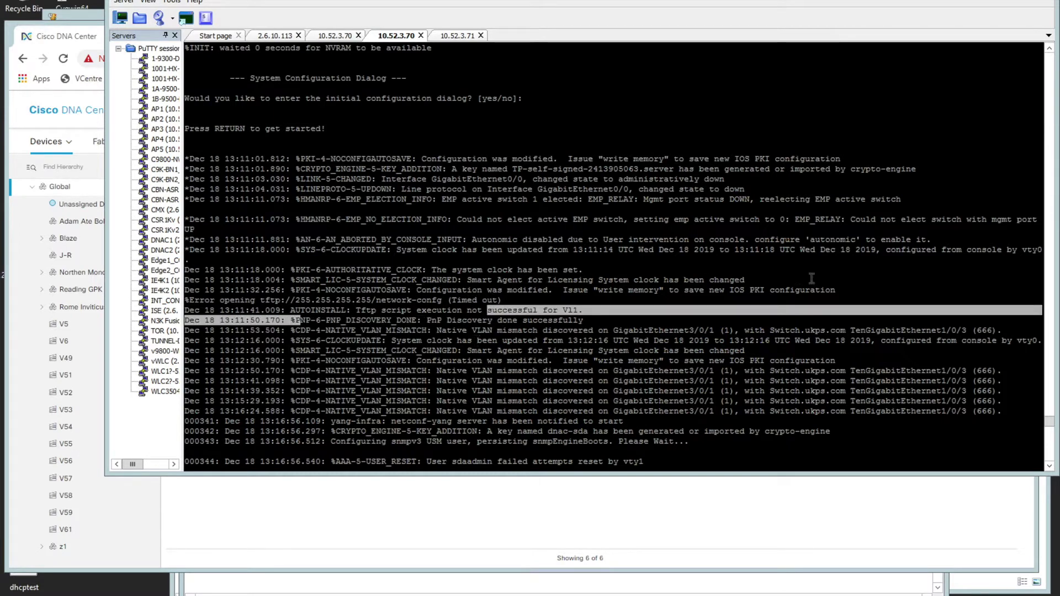
pyautogui.click(1050, 424)
pyautogui.moveTo(1050, 424)
pyautogui.mouseDown()
pyautogui.moveTo(1050, 469)
pyautogui.moveTo(1050, 424)
pyautogui.mouseUp()
pyautogui.click(805, 408)
# Step: Log in to the stack console as sdaadmin with the account password and clear the view with blank prompt lines
pyautogui.press('Return')
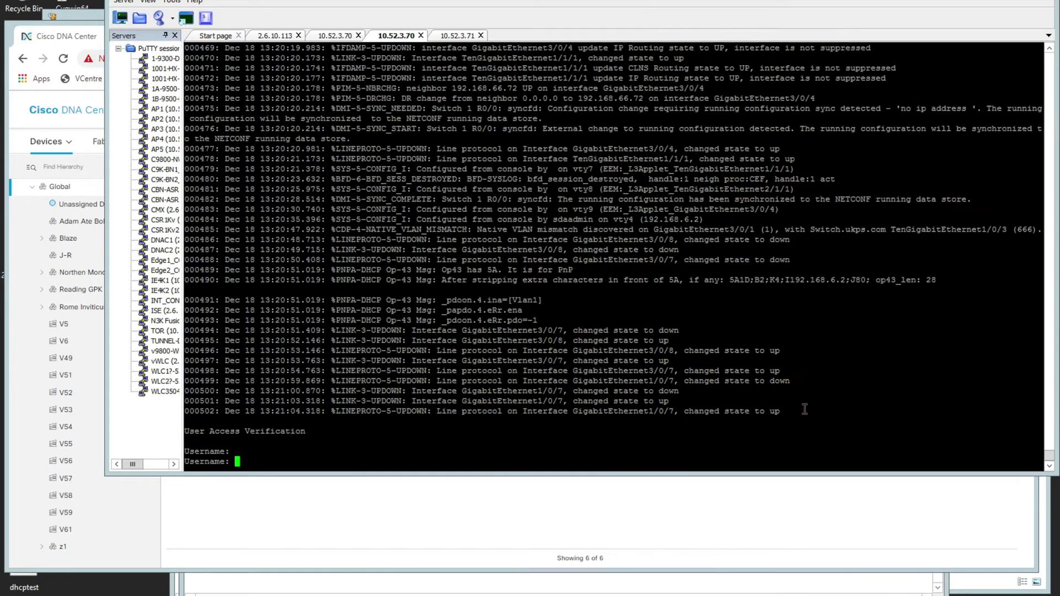
pyautogui.press('Return')
pyautogui.write('sd')
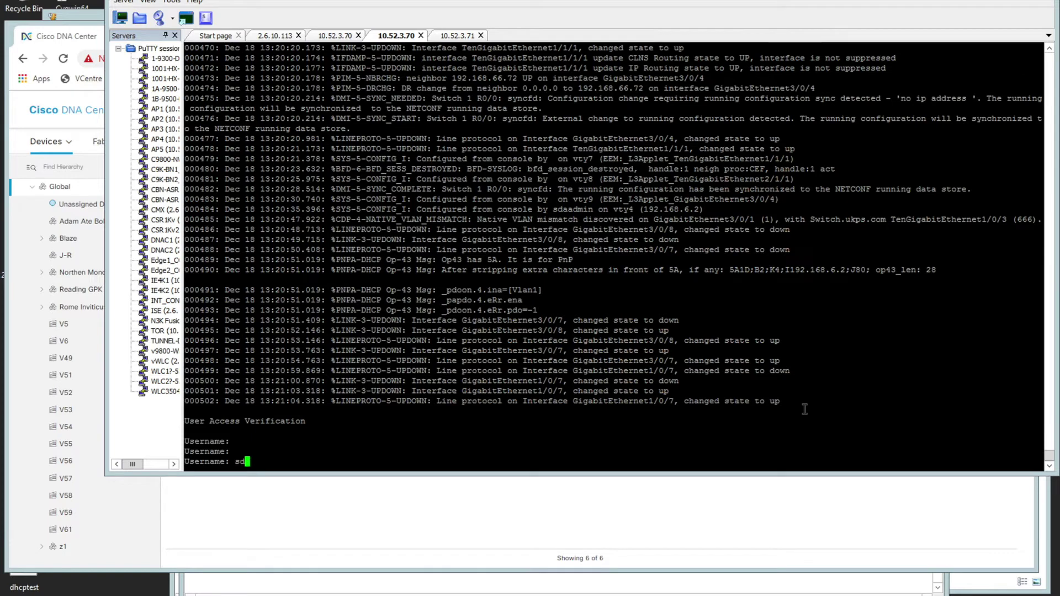
pyautogui.write('aadmin')
pyautogui.press('Return')
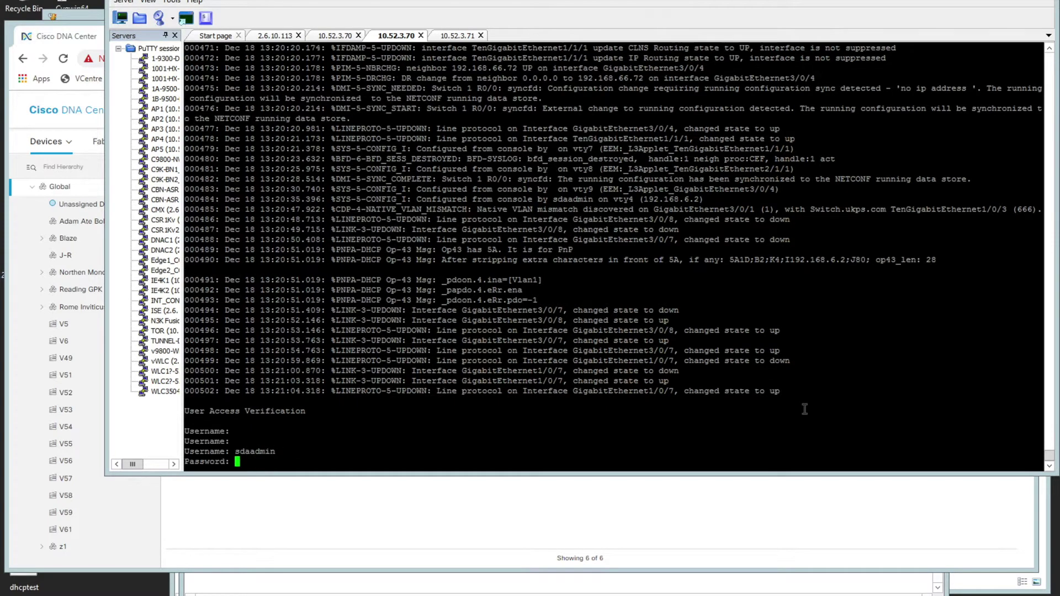
pyautogui.press('Return')
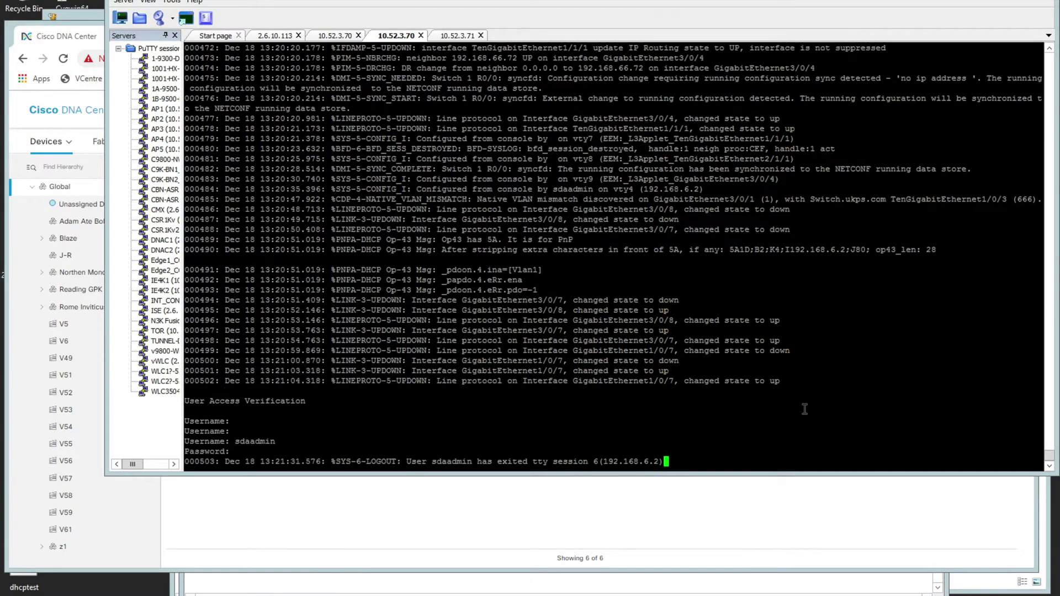
pyautogui.press('Return')
pyautogui.press('Return')
pyautogui.press('Return')
pyautogui.press('Return')
pyautogui.press('Return')
pyautogui.press('Return')
pyautogui.press('Return')
pyautogui.press('Return')
pyautogui.press('Return')
pyautogui.press('Return')
pyautogui.press('Return')
pyautogui.press('Return')
pyautogui.press('Return')
pyautogui.press('Return')
pyautogui.press('Return')
pyautogui.press('Return')
pyautogui.press('Return')
pyautogui.press('Return')
pyautogui.press('Return')
pyautogui.press('Return')
pyautogui.press('Return')
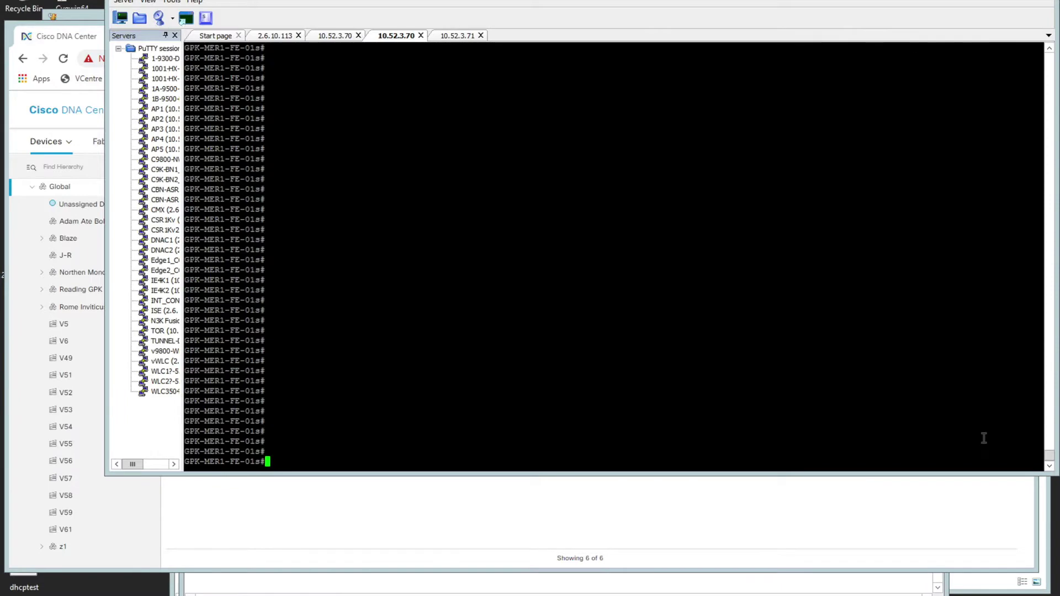
# Step: Run show cdp neighbors | inc BN1 on GPK-MER1-FE-01s and highlight the local interface facing BN1
pyautogui.write('show cdp ne')
pyautogui.press('Tab')
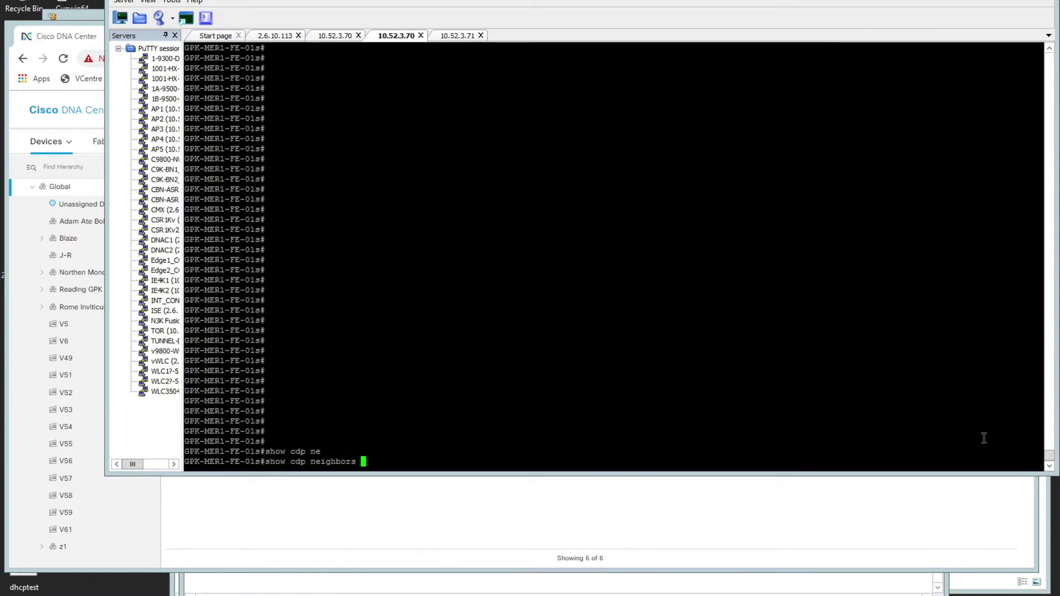
pyautogui.write('| inc')
pyautogui.click(333, 37)
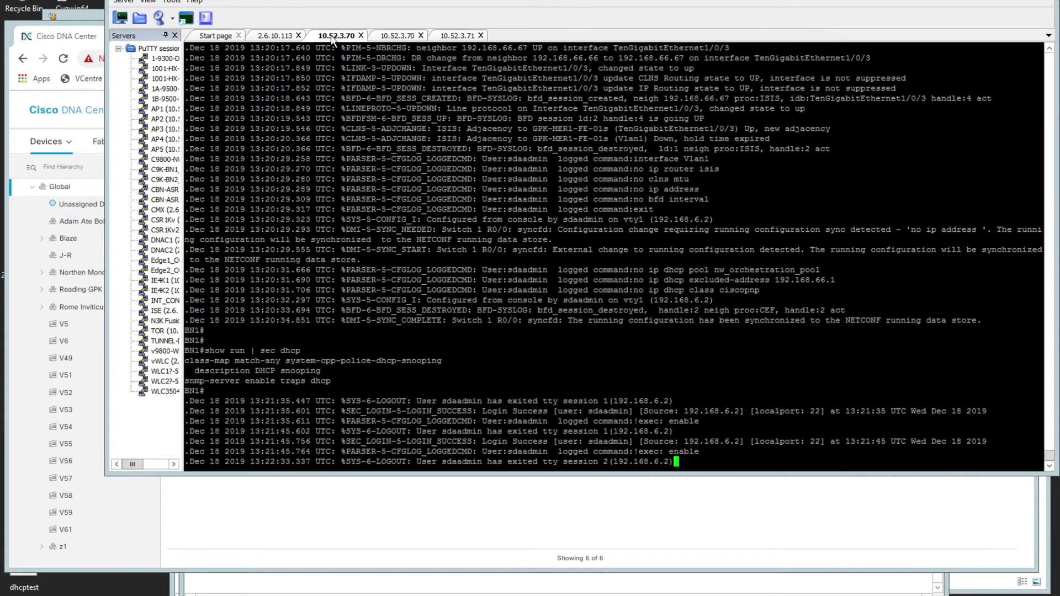
pyautogui.click(402, 36)
pyautogui.write('BN1')
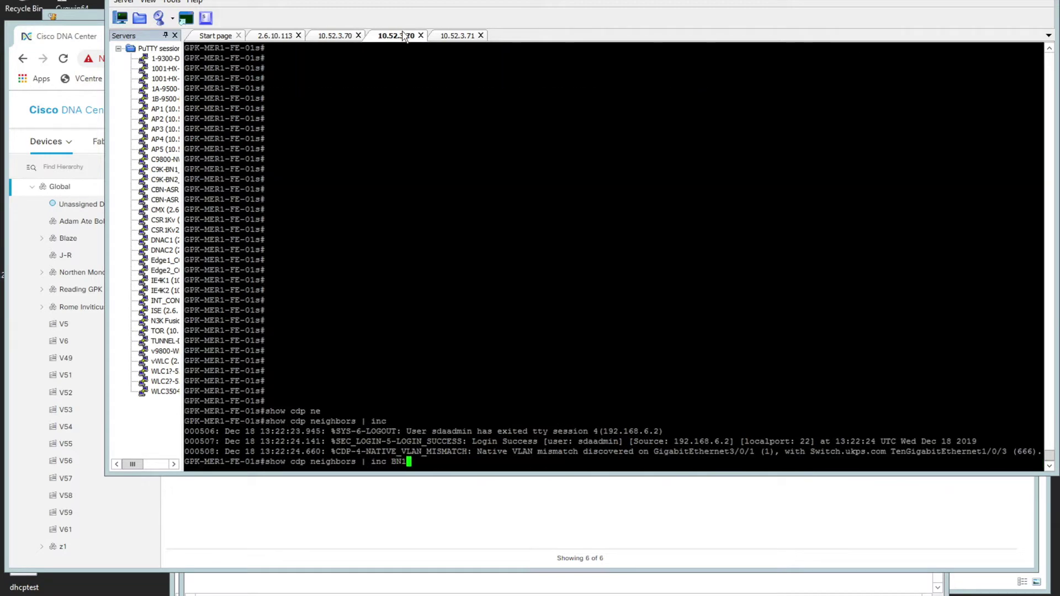
pyautogui.press('Return')
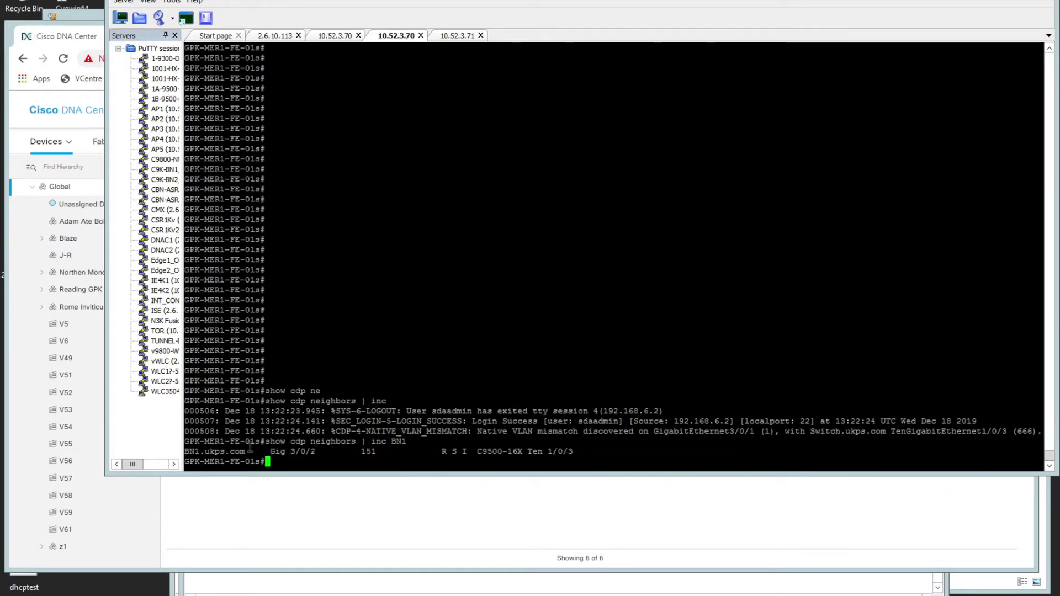
pyautogui.moveTo(312, 453); pyautogui.dragTo(275, 453)
# Step: List the addressed interfaces with show ip int bri | ex una and highlight GigabitEthernet3/0/2's IP address
pyautogui.write('show ip int bi')
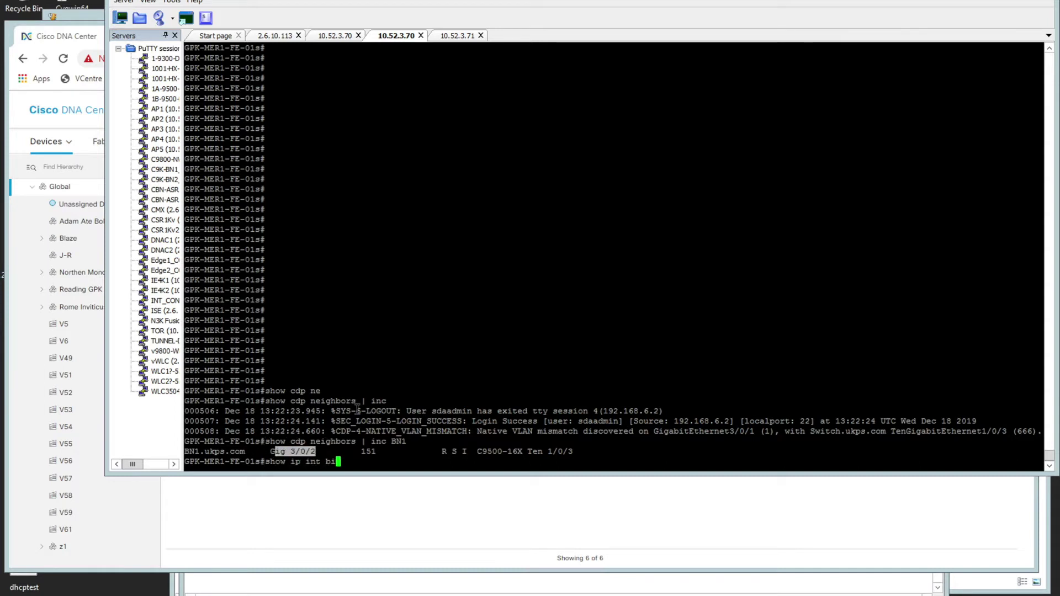
pyautogui.press('BackSpace')
pyautogui.write('ri | ex una')
pyautogui.press('Return')
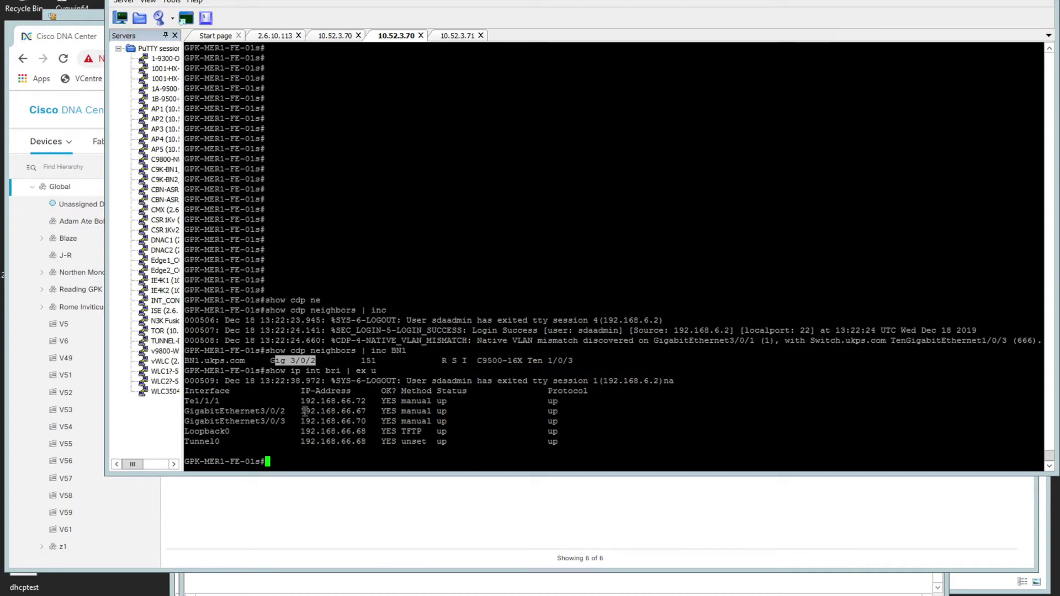
pyautogui.moveTo(303, 410); pyautogui.dragTo(358, 412)
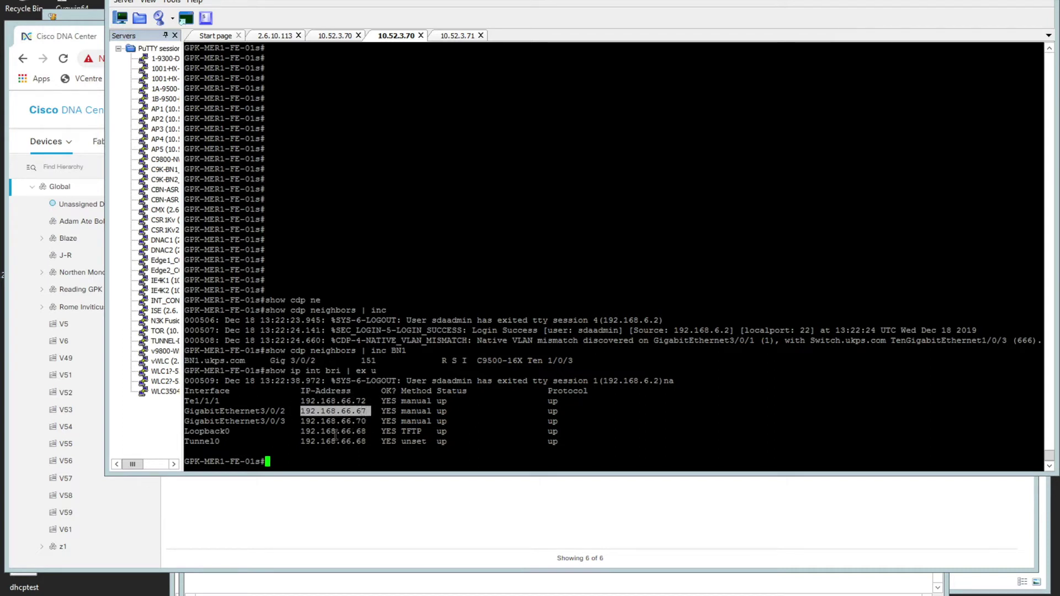
pyautogui.click(374, 393)
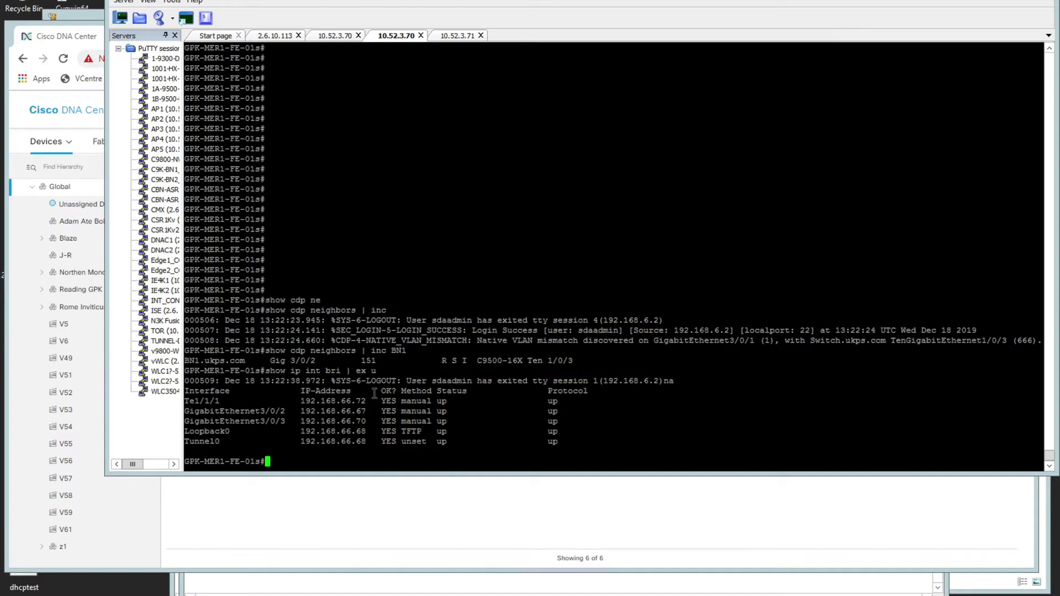
# Step: Run show switch on GPK-MER1-FE-01s to check the stack members and their roles
pyautogui.write('show sw')
pyautogui.press('Tab')
pyautogui.press('Return')
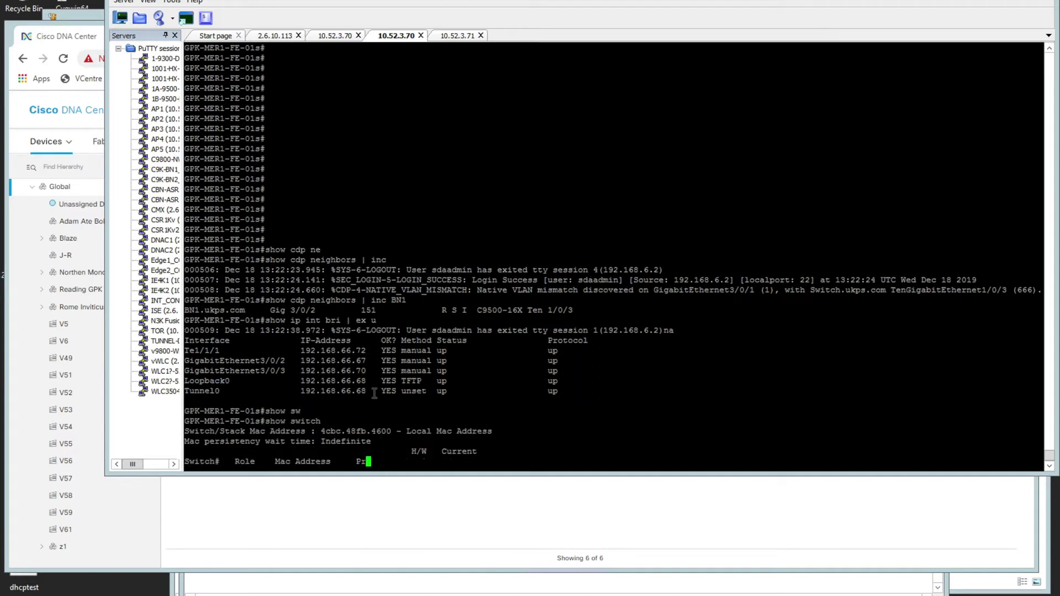
pyautogui.click(278, 403)
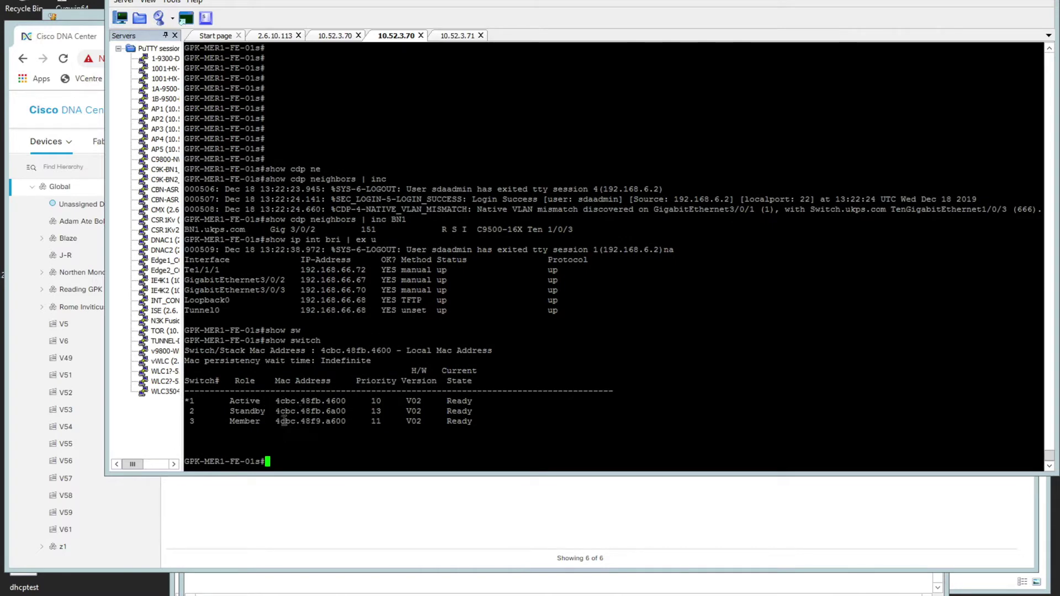
# Step: Switch to Cisco DNA Center, refresh the device inventory, and open the details of GPK-MER1-FE-01s
pyautogui.click(550, 544)
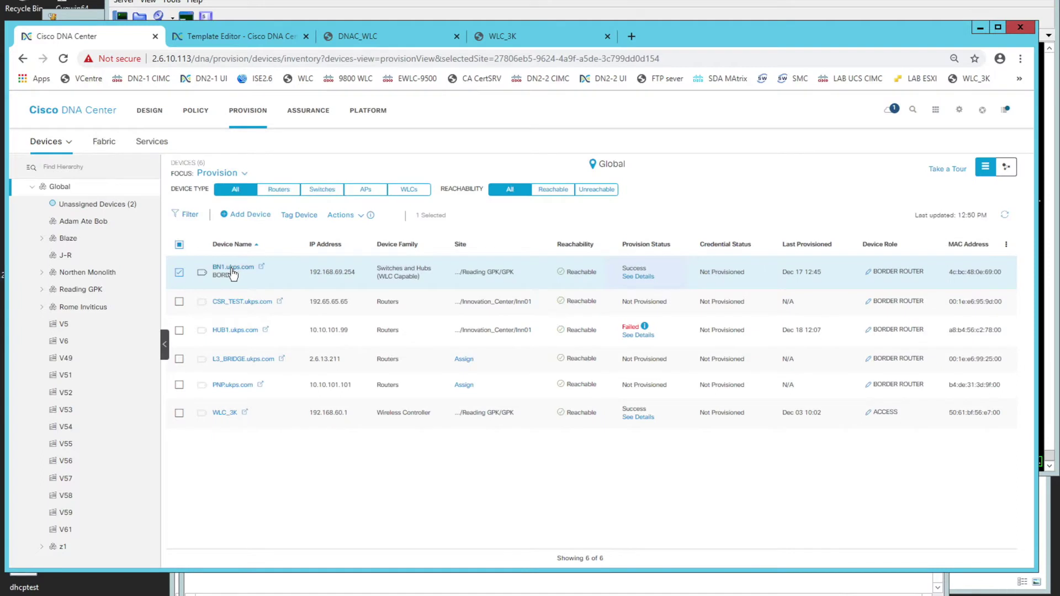
pyautogui.click(1005, 215)
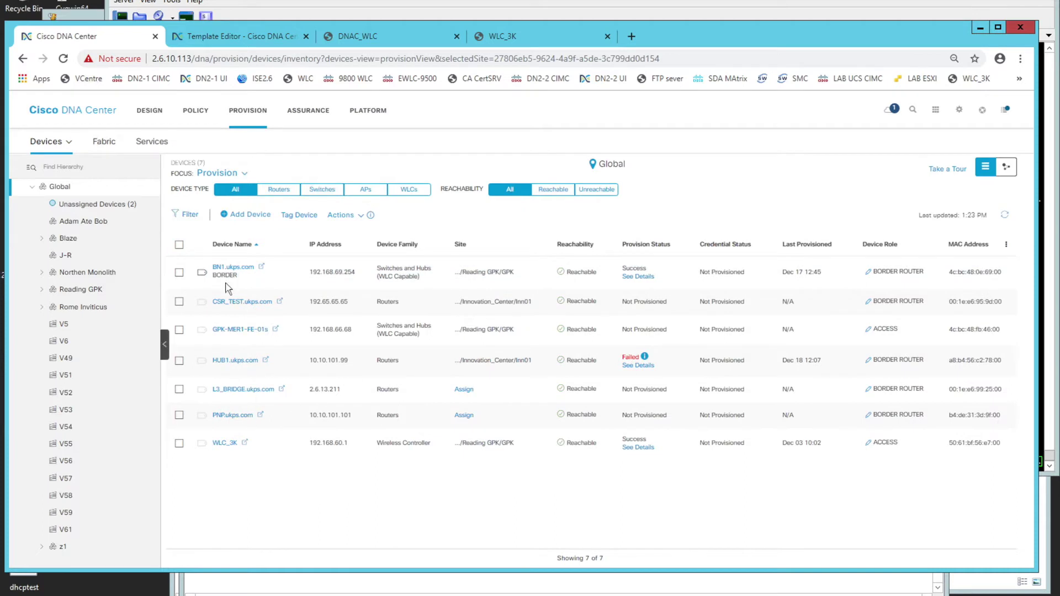
pyautogui.click(235, 331)
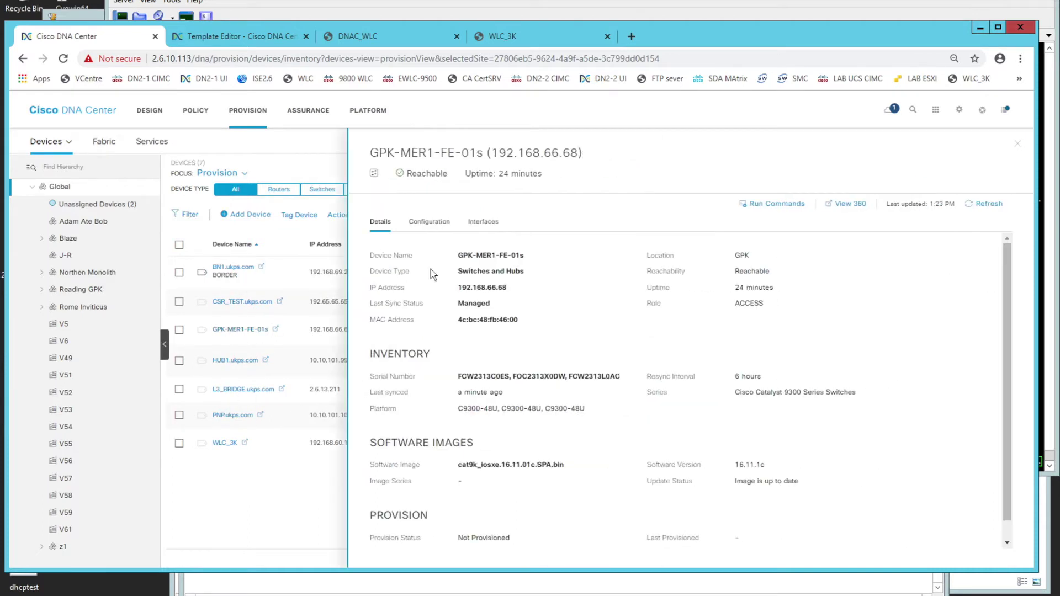
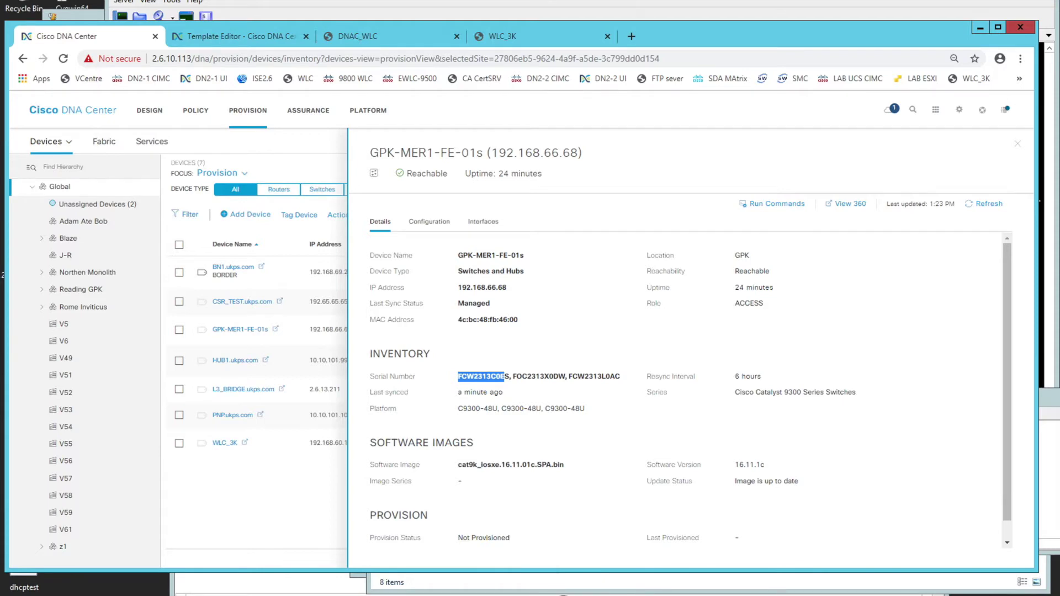
# Step: Highlight the active switch's row in the PuTTY show switch output, and return to the device details in Cisco DNA Center
pyautogui.moveTo(187, 391); pyautogui.dragTo(486, 391)
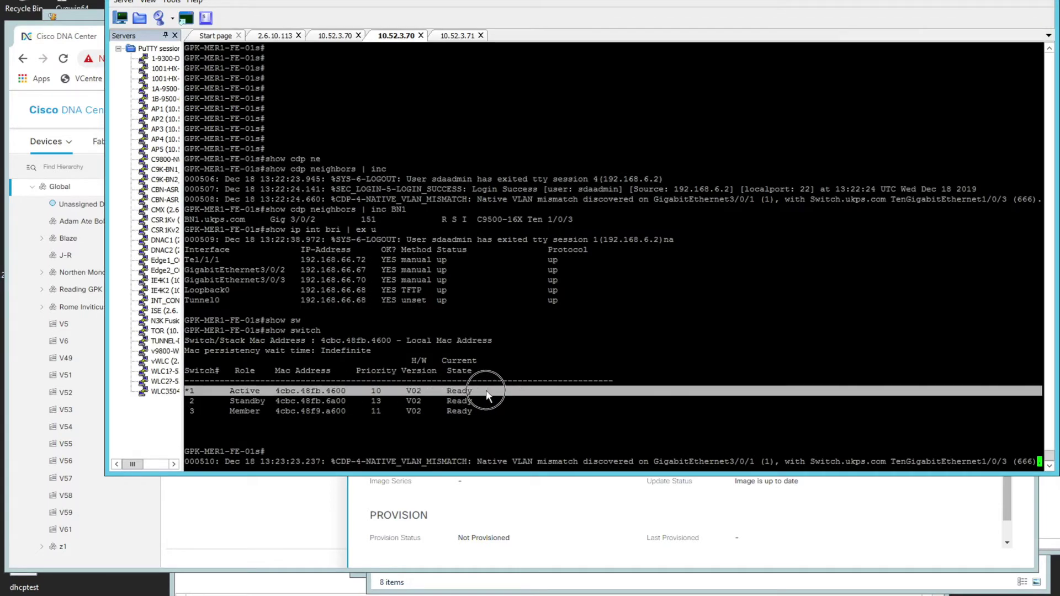
pyautogui.click(640, 532)
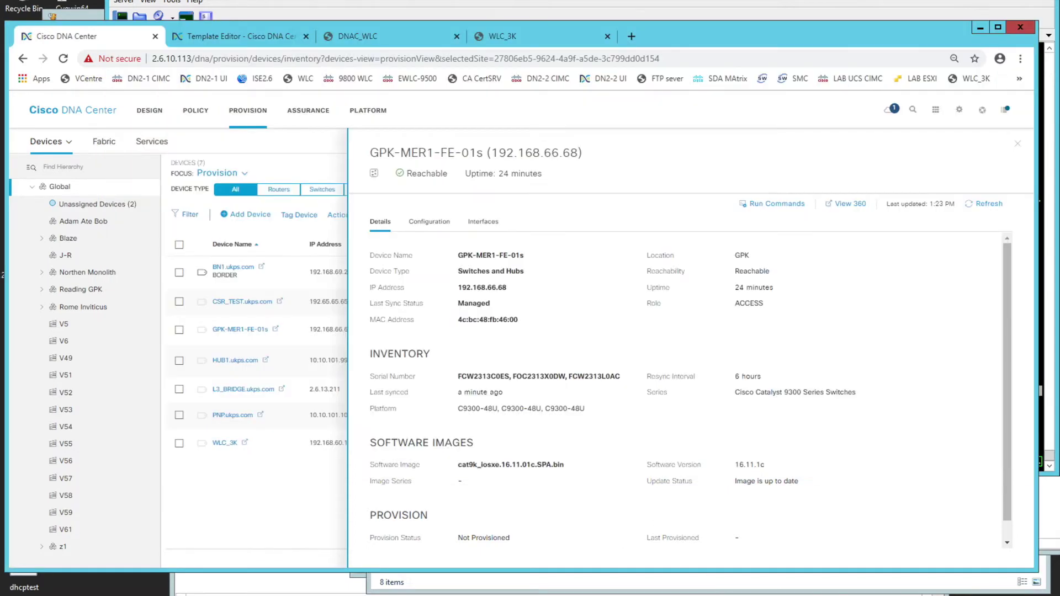
# Step: Switch to the LAN_AUTO file in Notepad and highlight the second serial number in the GPK-MER1-FE-01s entry
pyautogui.hotkey('alt', 'Tab')
pyautogui.moveTo(482, 401); pyautogui.dragTo(452, 413)
pyautogui.click(469, 458)
pyautogui.doubleClick(514, 448)
pyautogui.click(515, 449)
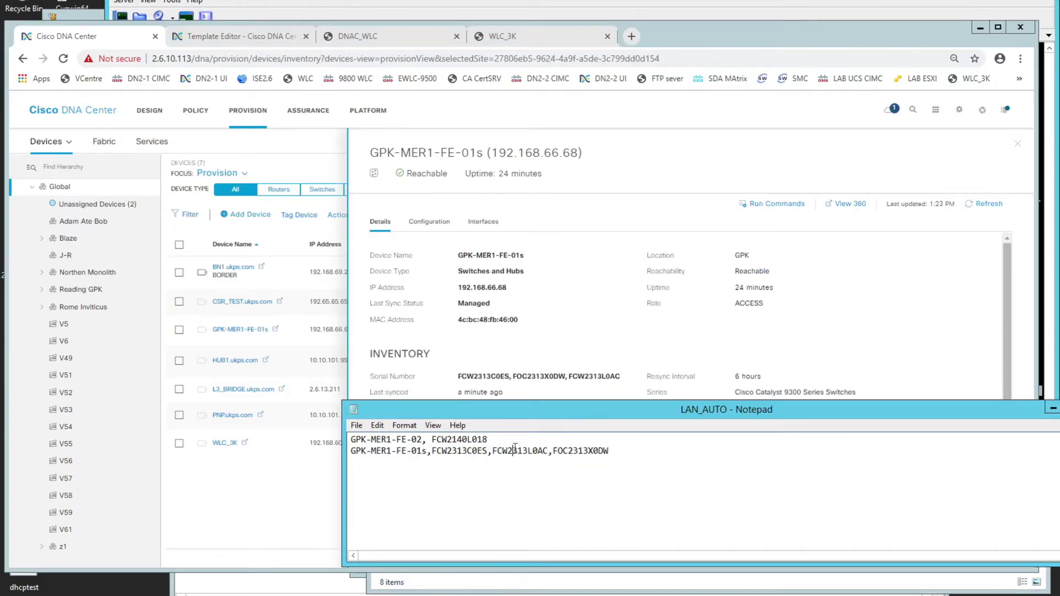
pyautogui.moveTo(492, 450); pyautogui.dragTo(547, 456)
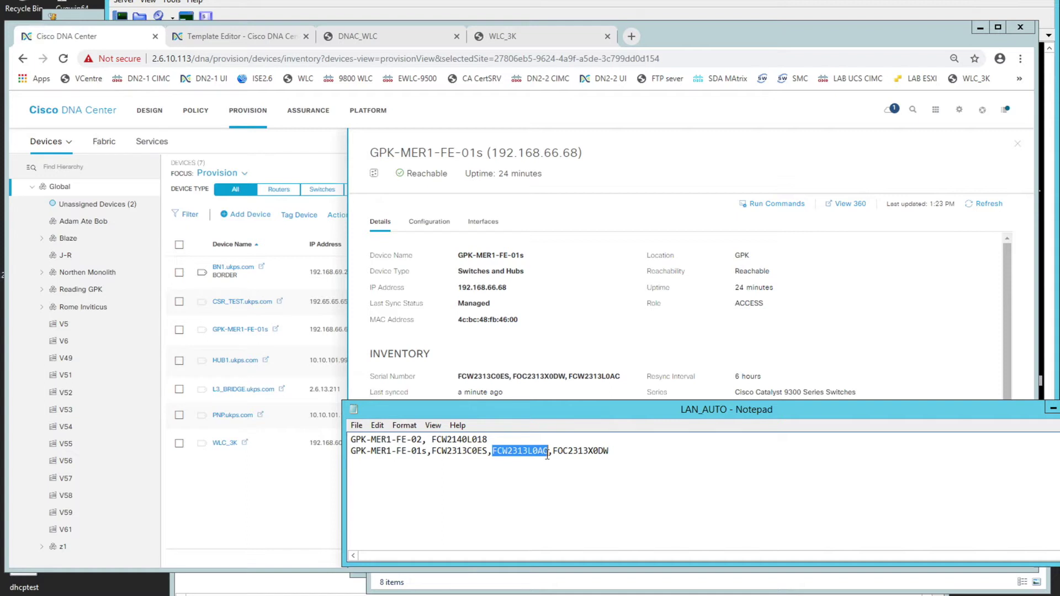
# Step: Highlight the hostname GPK-MER1-FE-01s and the first serial number after it in the LAN_AUTO file
pyautogui.moveTo(428, 454); pyautogui.dragTo(351, 454)
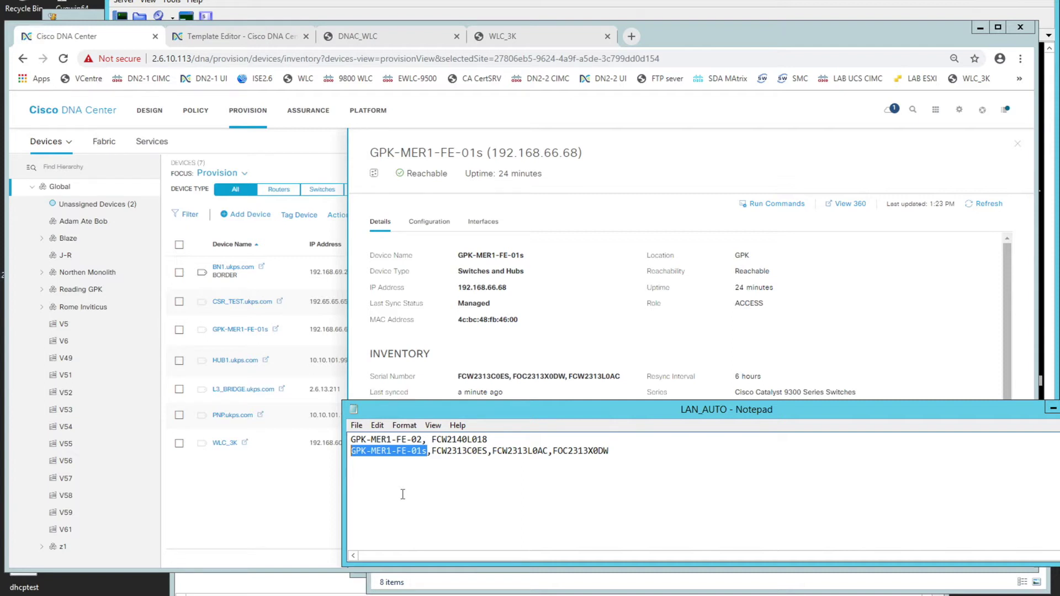
pyautogui.doubleClick(452, 453)
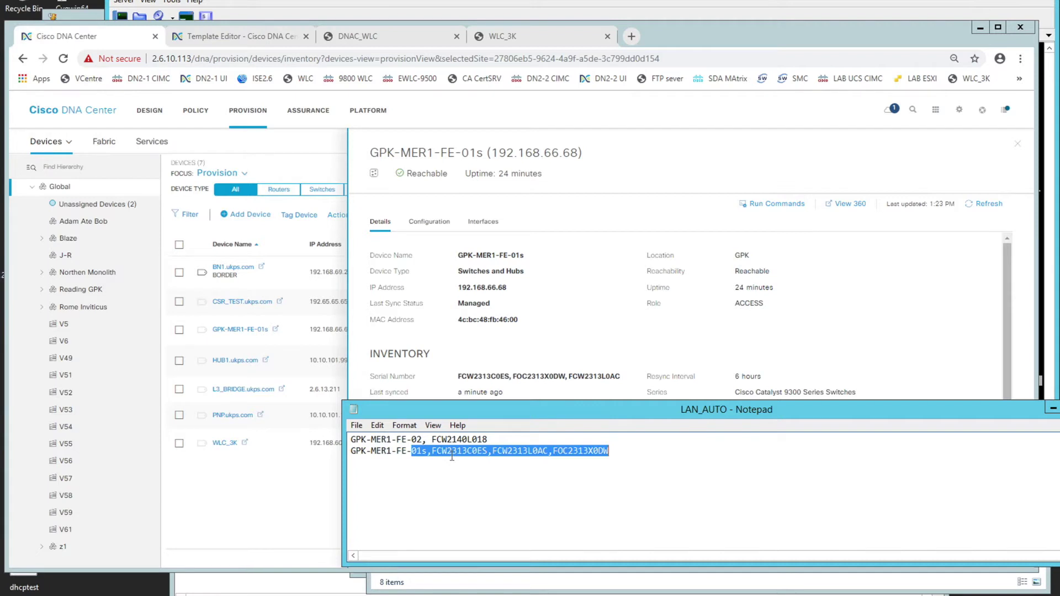
pyautogui.click(484, 453)
pyautogui.moveTo(488, 452); pyautogui.dragTo(433, 453)
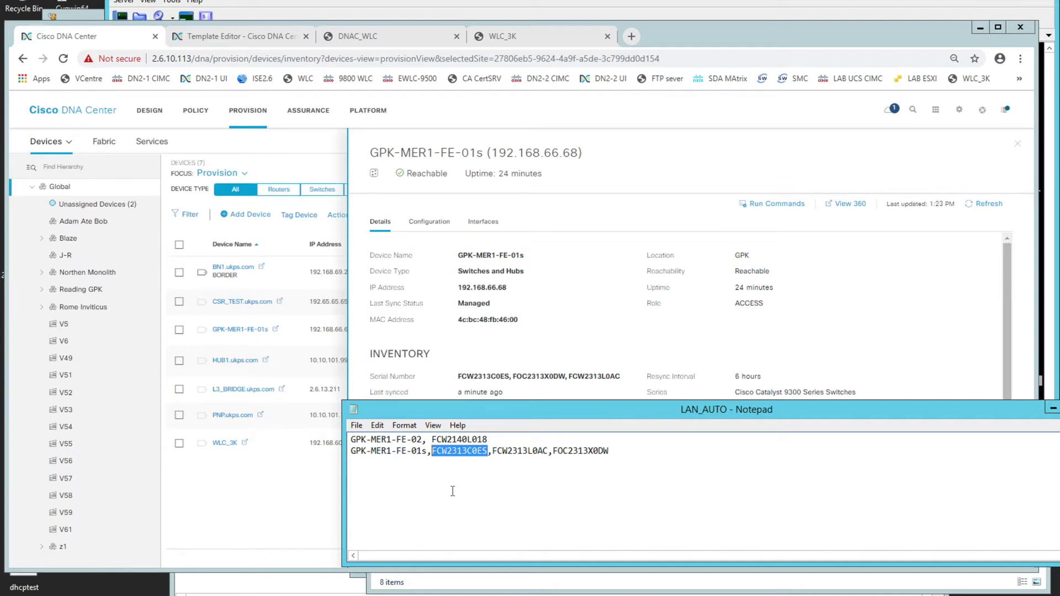
pyautogui.click(451, 442)
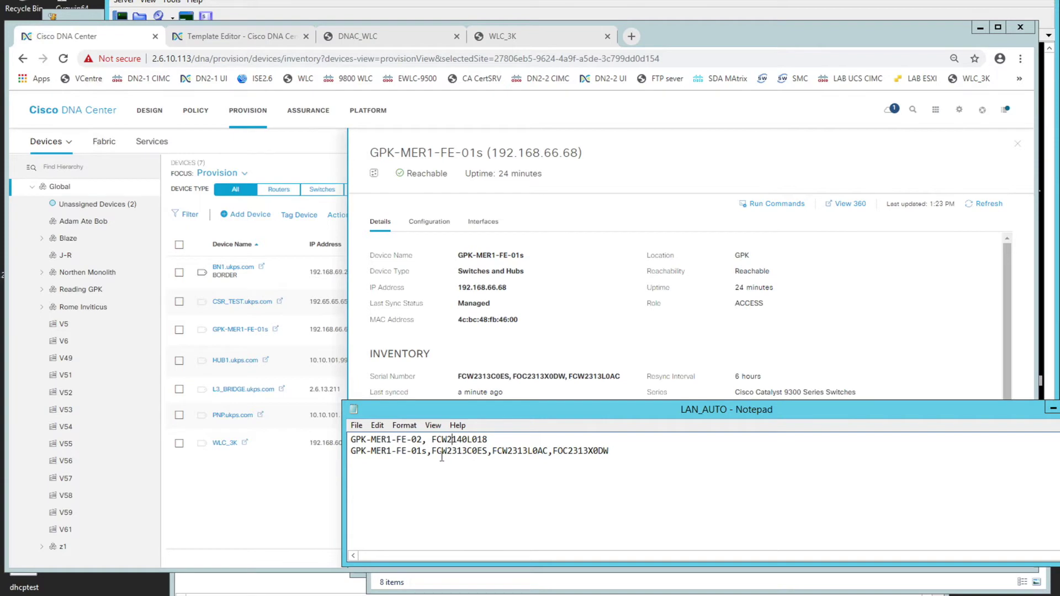
# Step: Back in Cisco DNA Center, close the device details, reload the Template Editor and open 9300 Power Stacks and config from Test Stacks
pyautogui.click(314, 491)
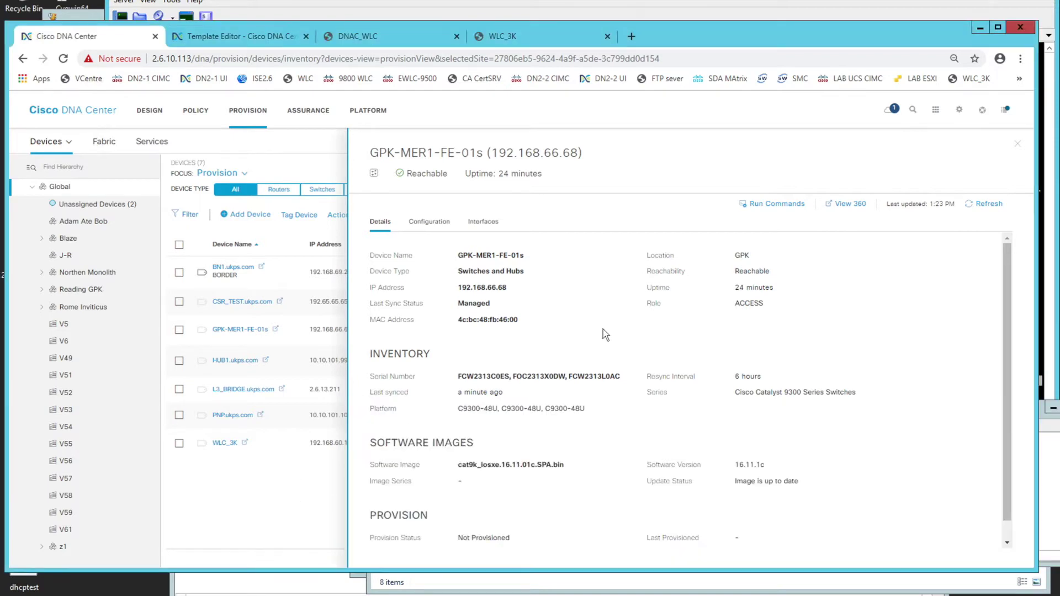
pyautogui.click(1015, 145)
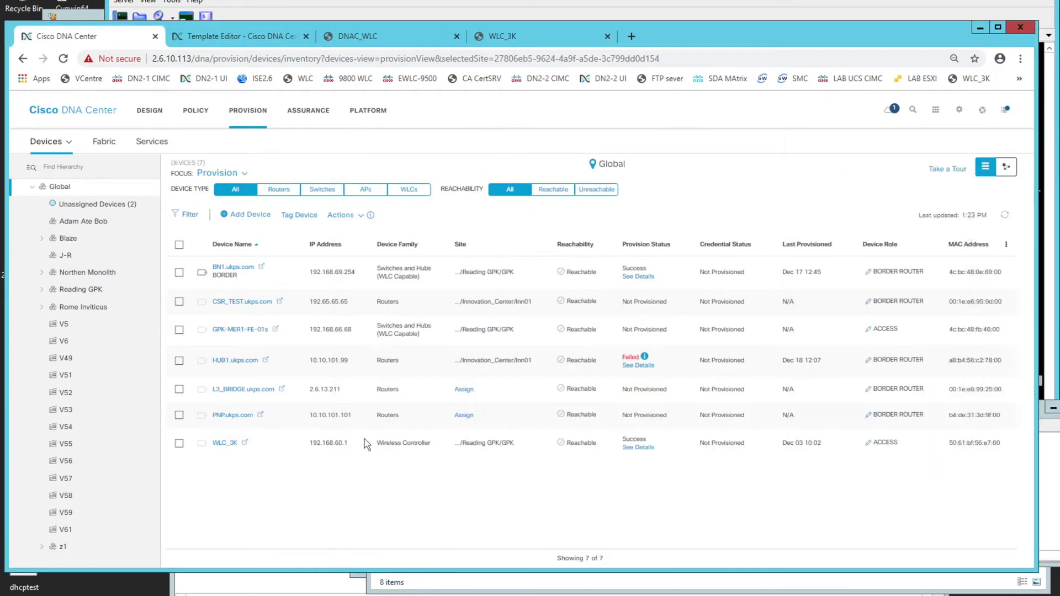
pyautogui.click(212, 38)
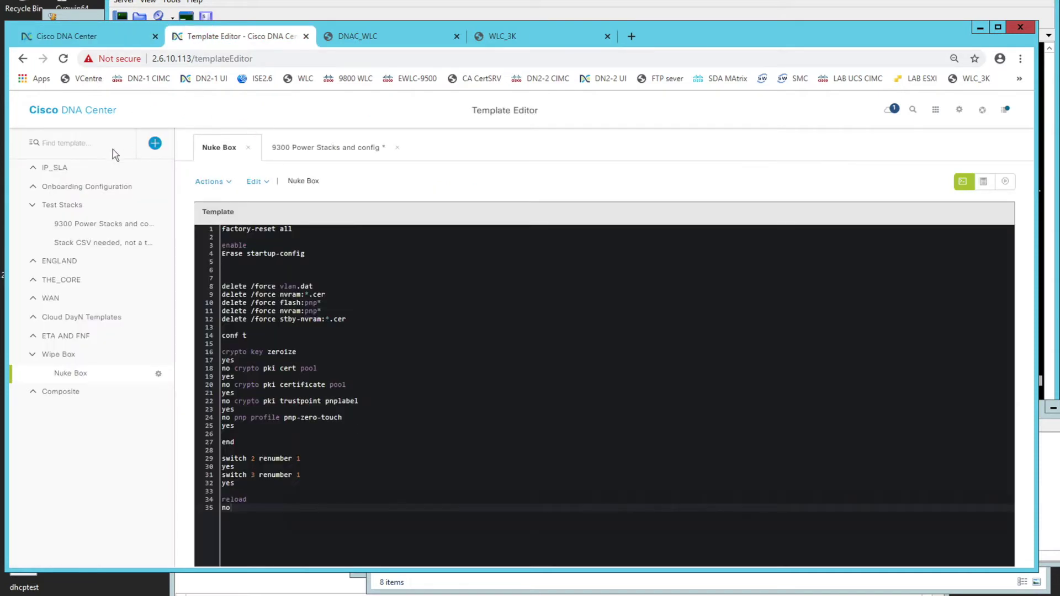
pyautogui.click(63, 58)
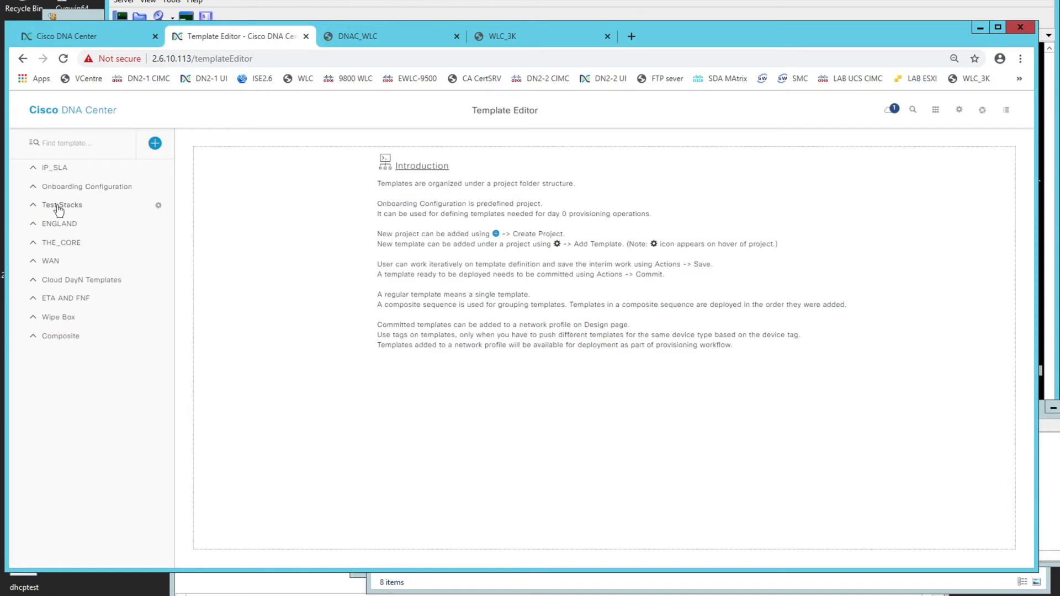
pyautogui.click(59, 206)
pyautogui.click(68, 226)
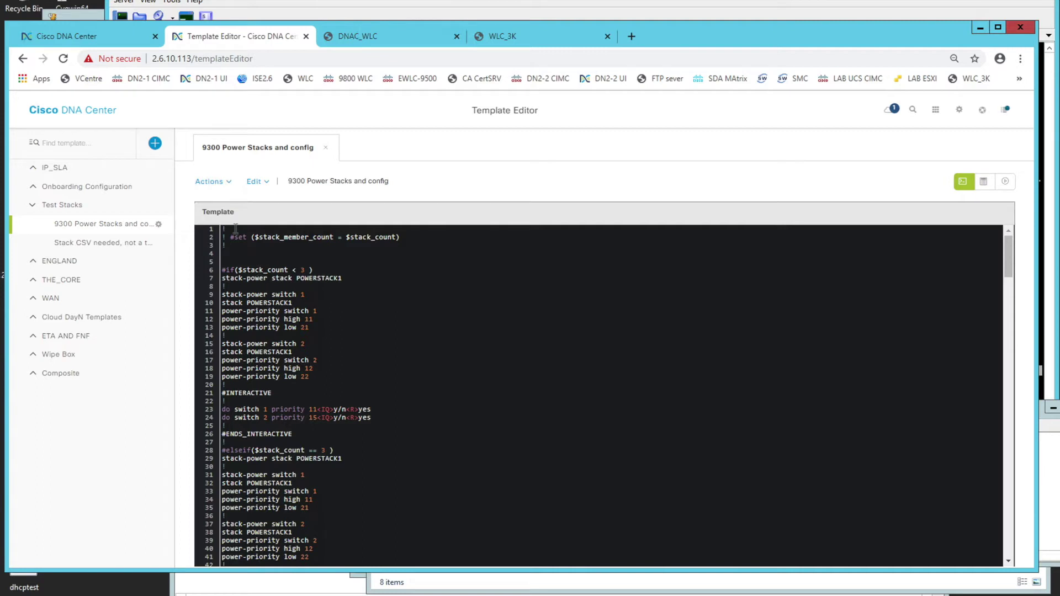
# Step: Examine the template's $stack_count < 3 block, highlighting its stack-power settings and switch priority commands
pyautogui.click(433, 236)
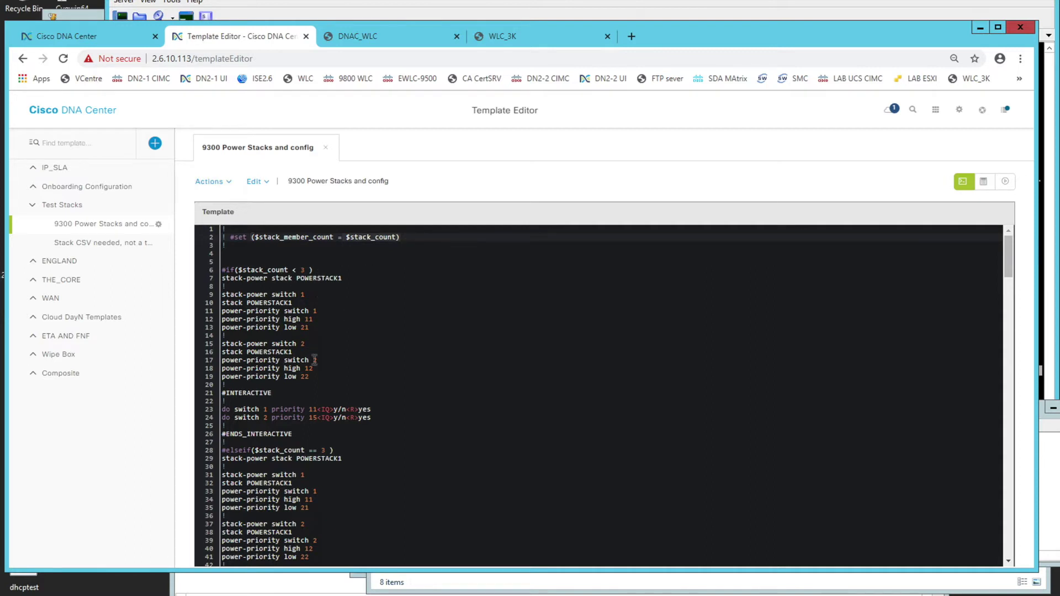
pyautogui.click(226, 271)
pyautogui.click(312, 270)
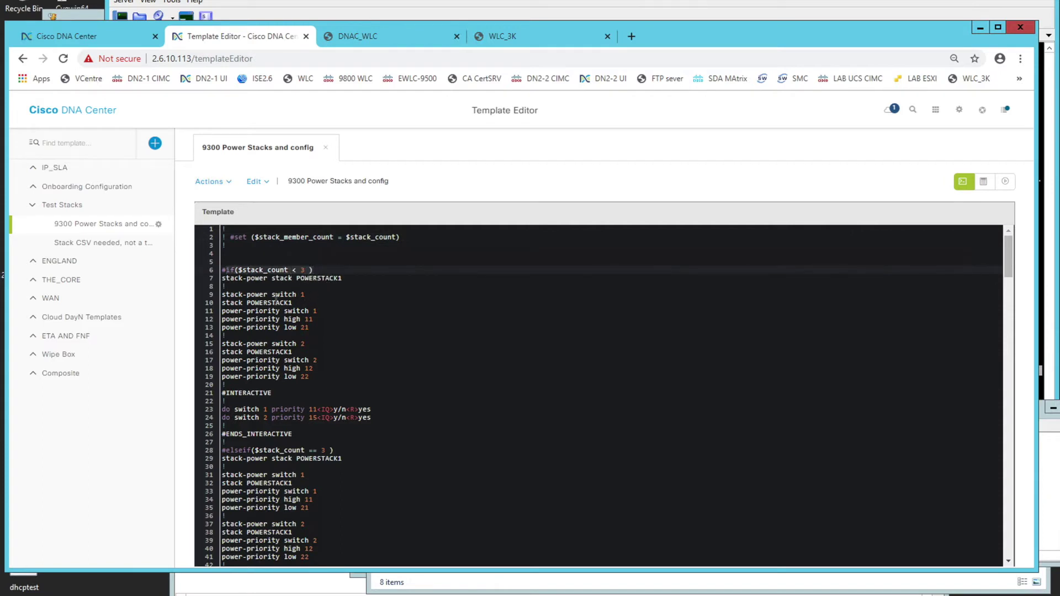
pyautogui.moveTo(236, 286); pyautogui.dragTo(336, 378)
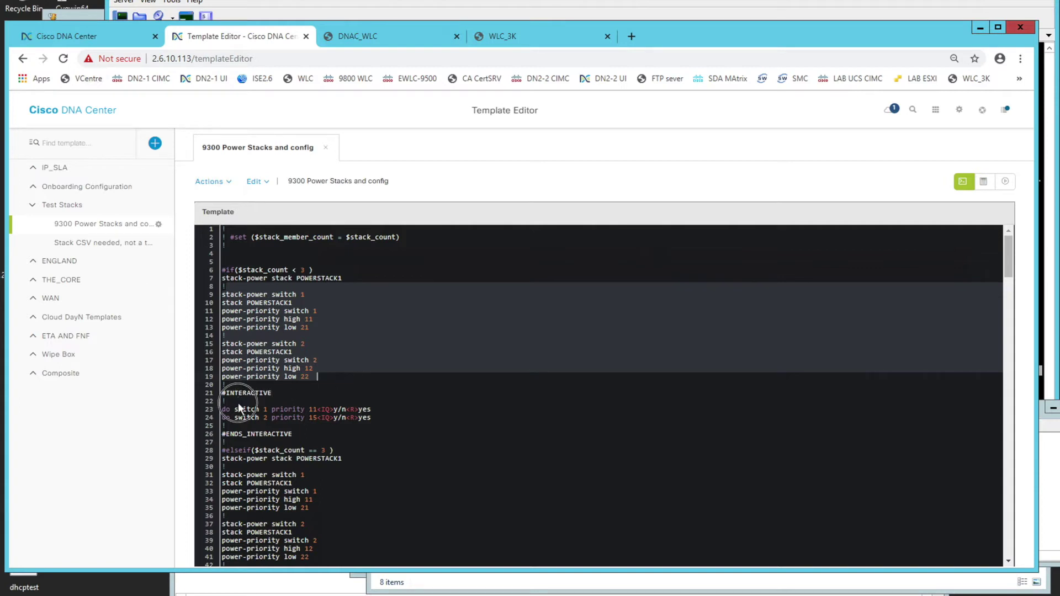
pyautogui.click(354, 418)
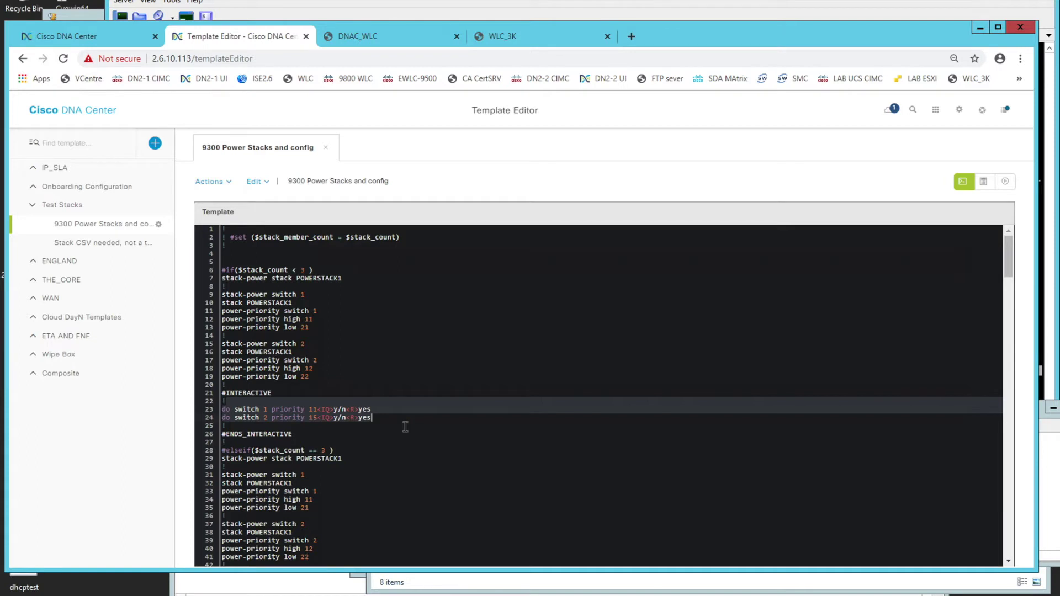
# Step: Examine the $stack_count == 3 block and highlight its interactive switch priority commands, including the switch 2 line
pyautogui.scroll(-5, 405, 427)
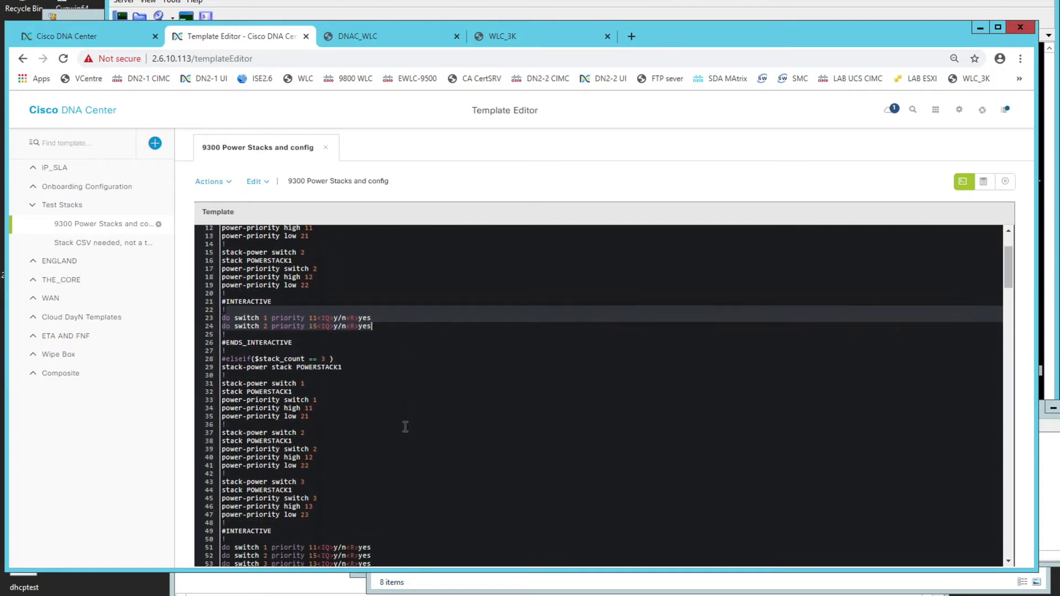
pyautogui.scroll(-2, 348, 428)
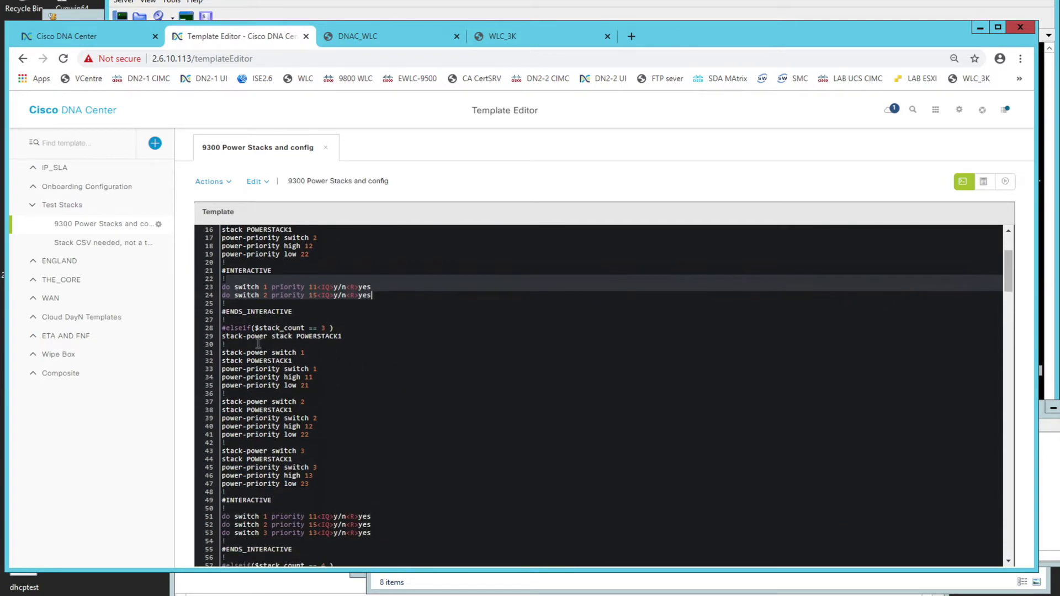
pyautogui.scroll(-2, 333, 482)
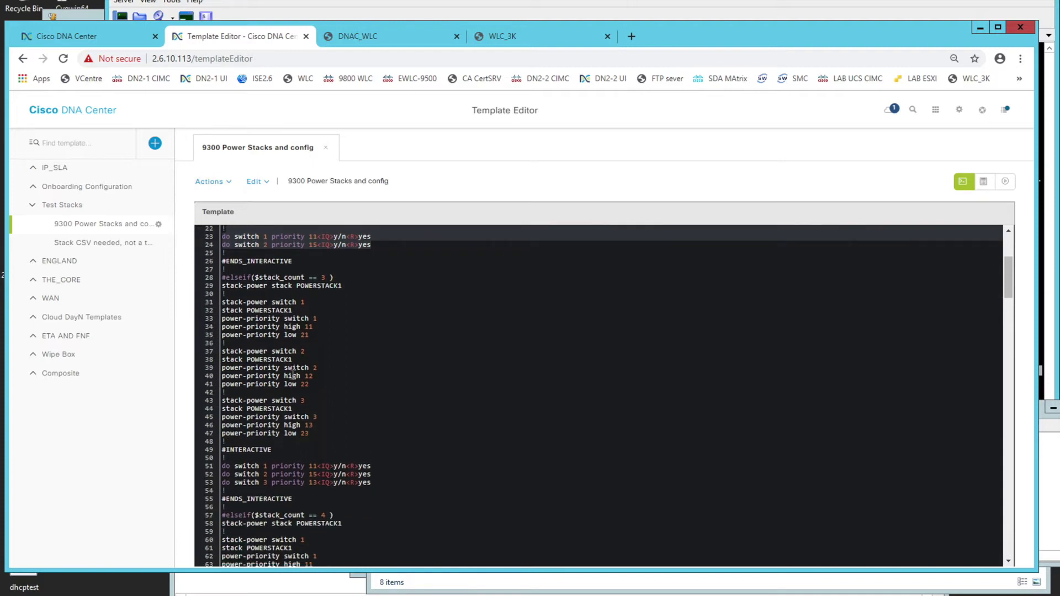
pyautogui.scroll(-1, 398, 419)
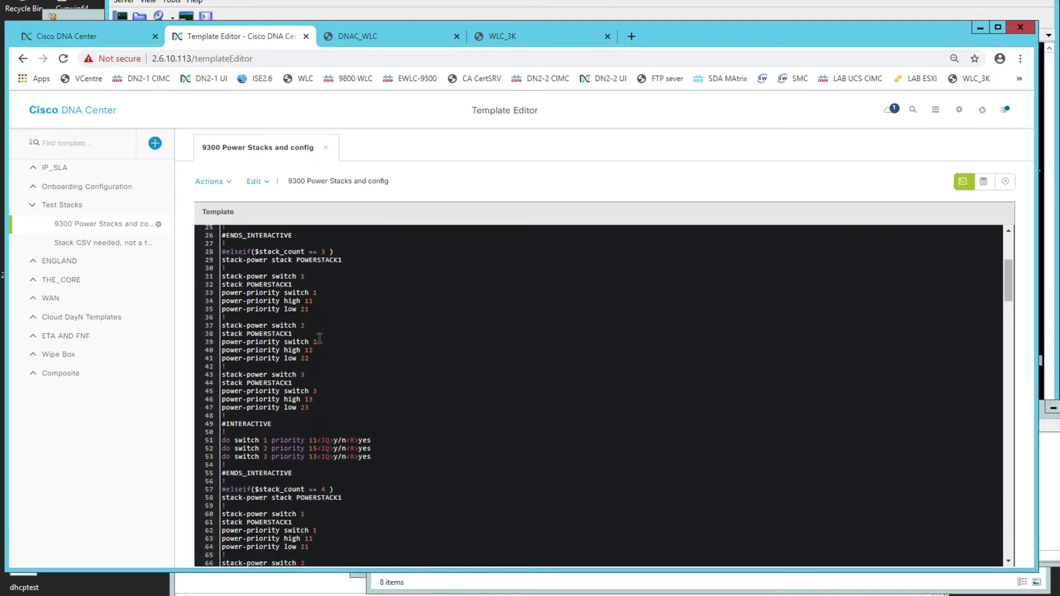
pyautogui.moveTo(226, 433); pyautogui.dragTo(384, 464)
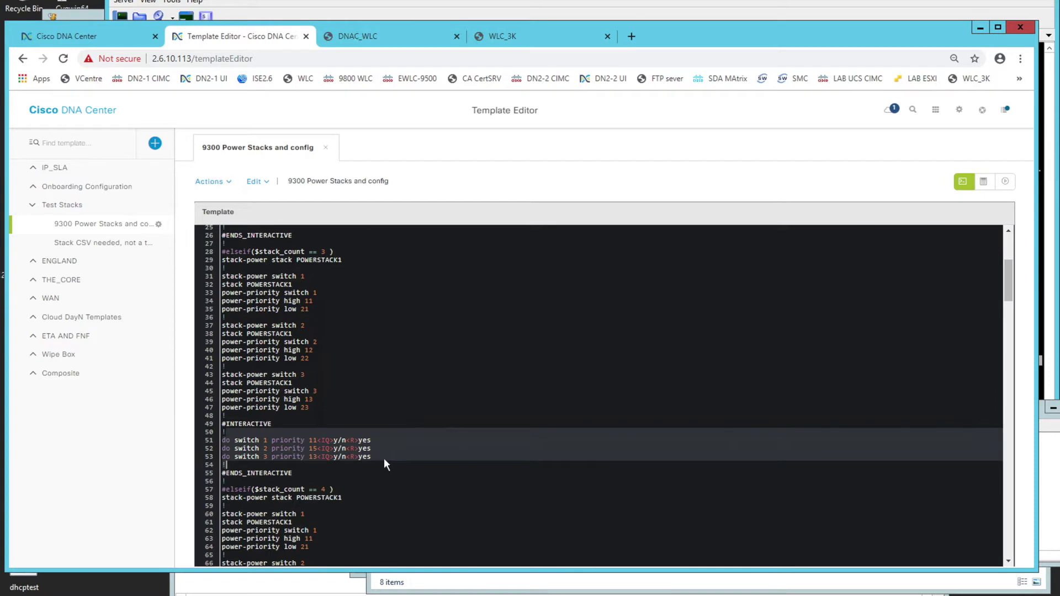
pyautogui.click(351, 448)
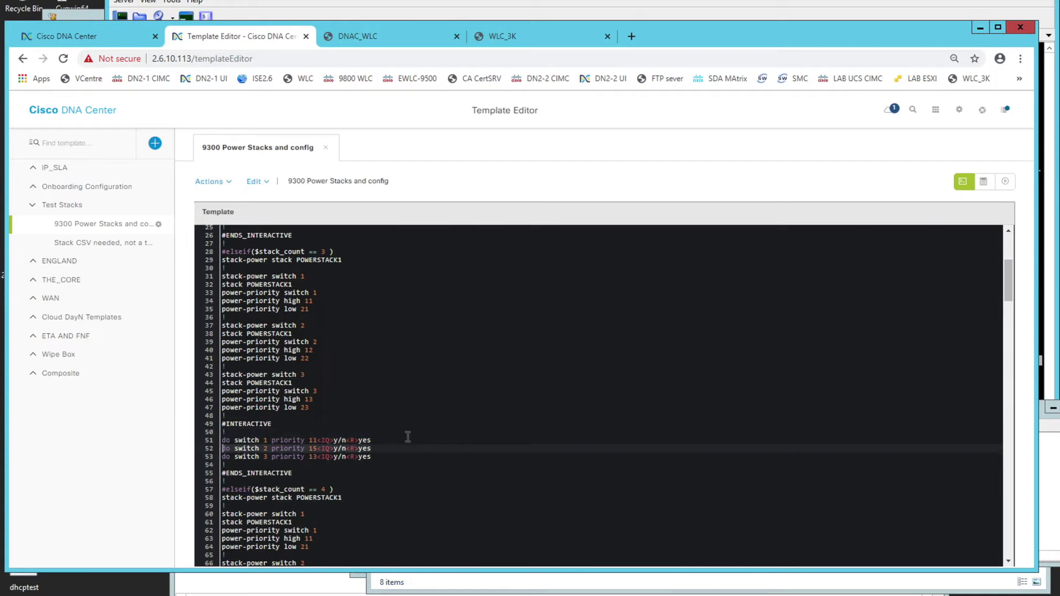
# Step: Examine the $stack_count == 4 block, highlighting the stack-power settings for switches 1 to 4 and their interactive priority commands
pyautogui.scroll(-3, 408, 439)
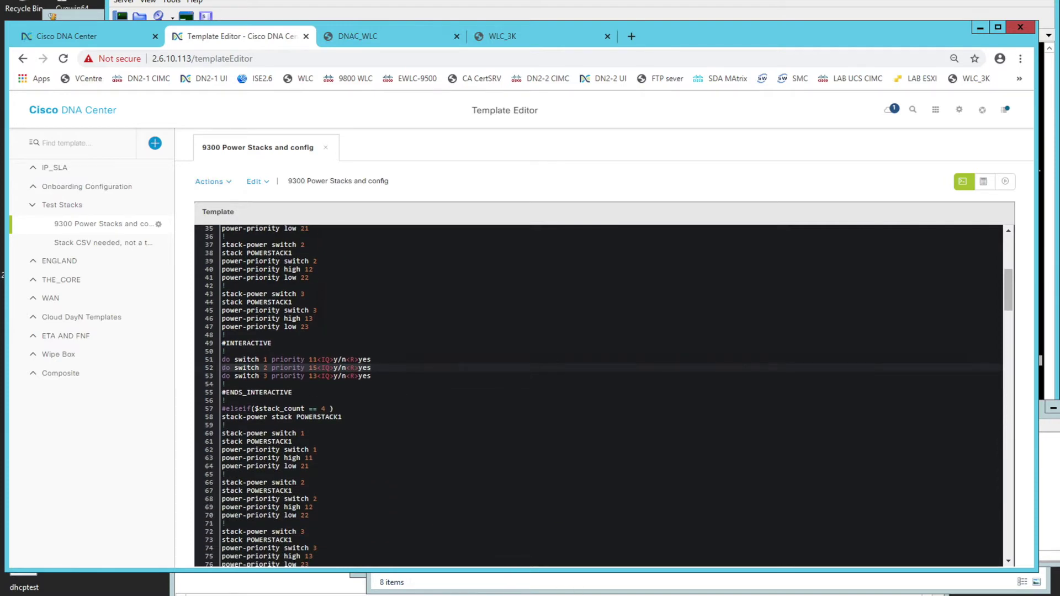
pyautogui.hotkey('alt', 'Tab')
pyautogui.hotkey('alt', 'Tab')
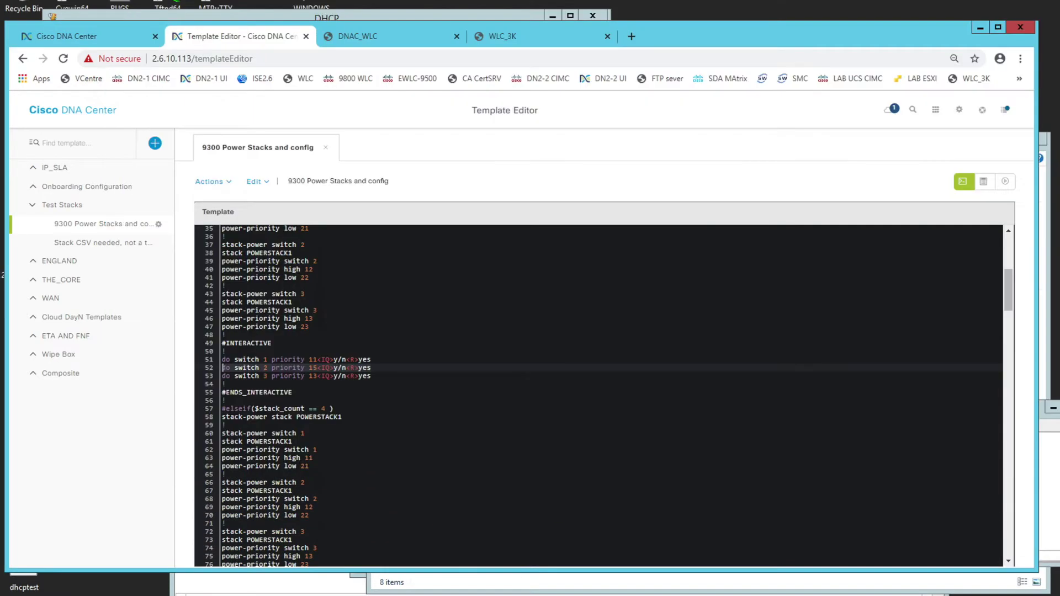
pyautogui.scroll(-2, 370, 392)
pyautogui.scroll(-3, 369, 391)
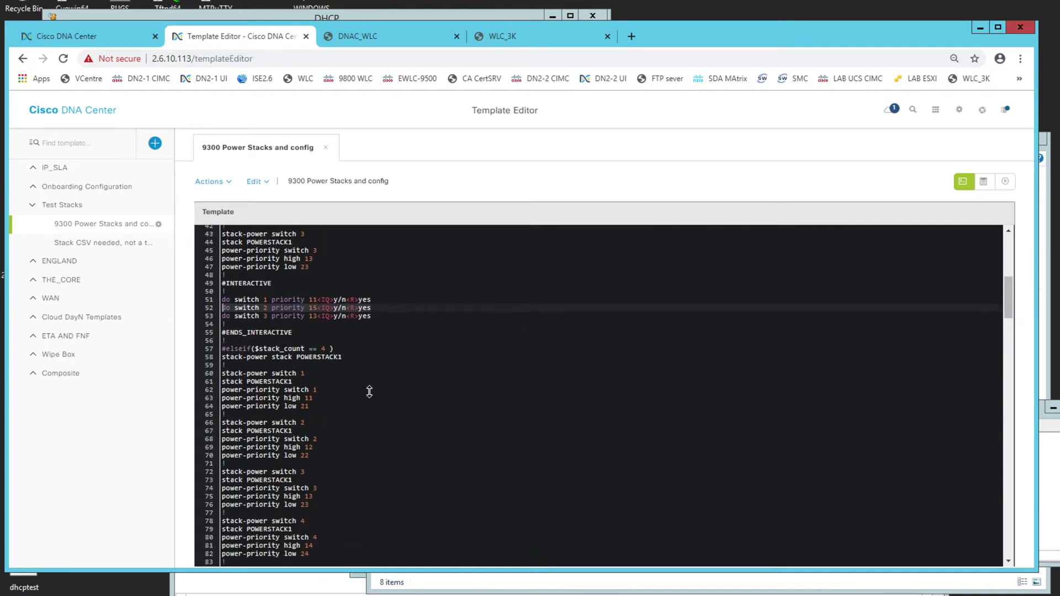
pyautogui.scroll(-10, 369, 392)
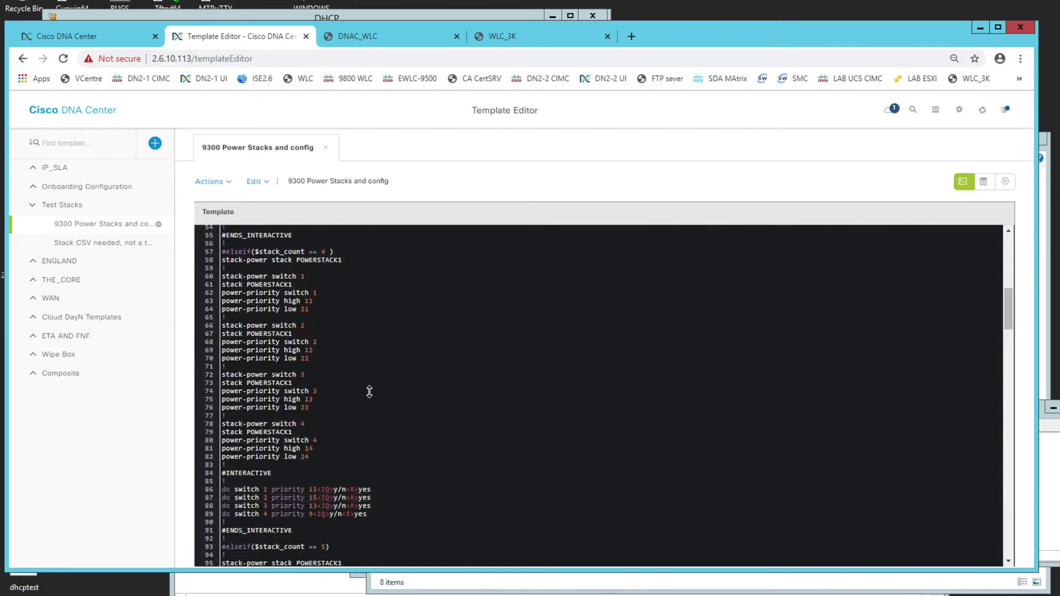
pyautogui.scroll(-3, 369, 392)
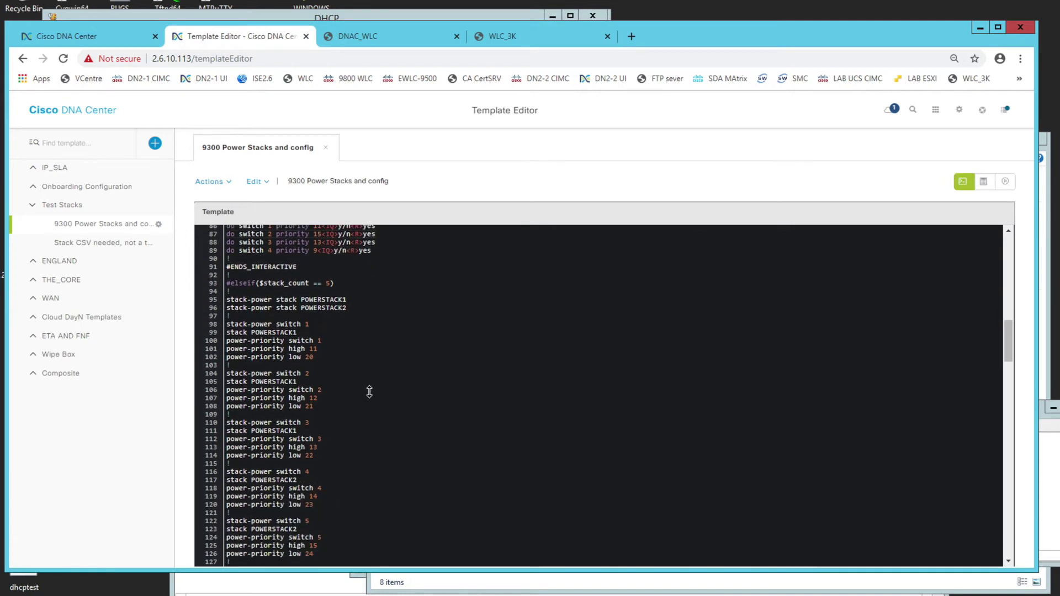
pyautogui.scroll(8, 369, 391)
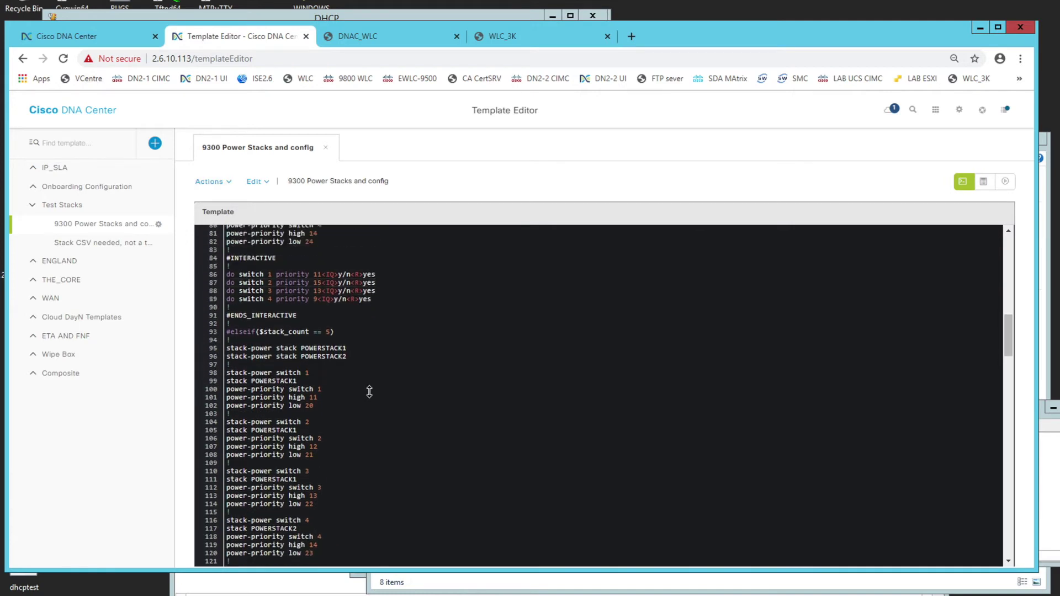
pyautogui.scroll(2, 369, 392)
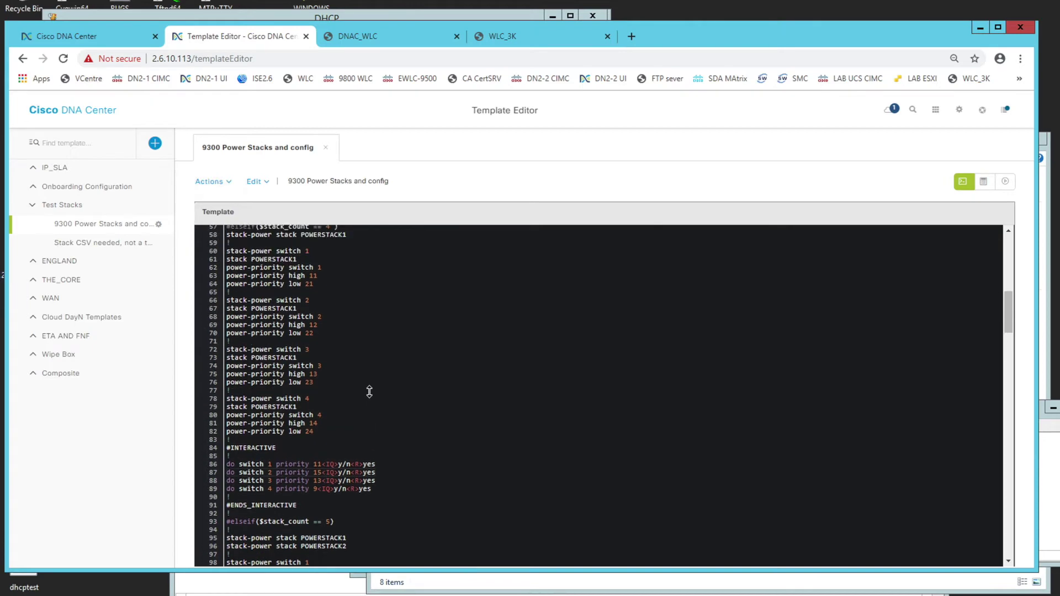
pyautogui.moveTo(223, 271); pyautogui.dragTo(334, 463)
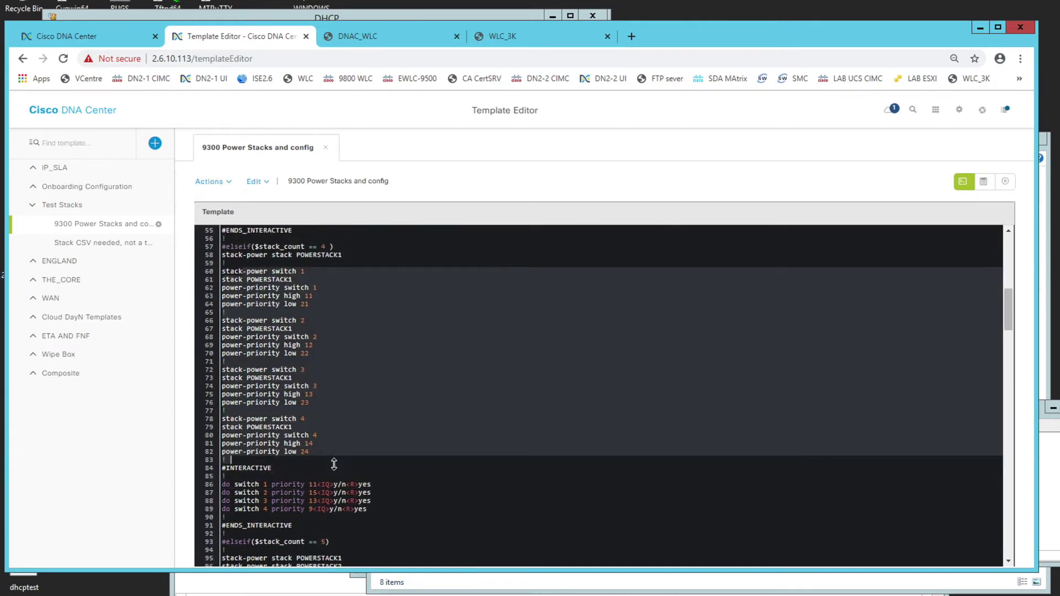
pyautogui.moveTo(291, 471); pyautogui.dragTo(388, 509)
# Step: Examine the $stack_count == 5 block, highlighting the POWERSTACK2 settings for switches 4 and 5 and the interactive priority commands
pyautogui.scroll(-2, 432, 480)
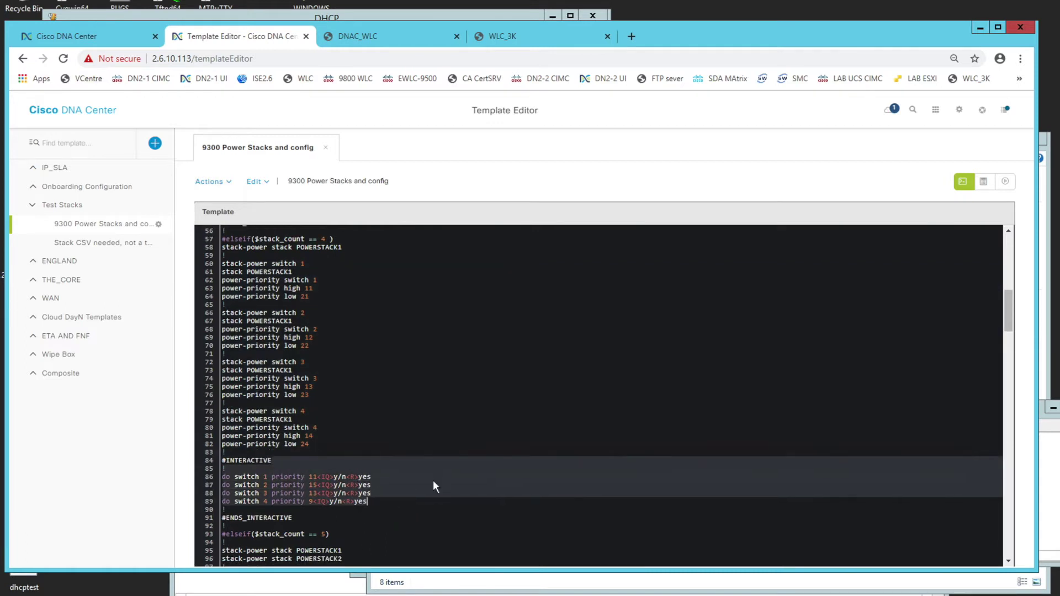
pyautogui.scroll(-4, 433, 481)
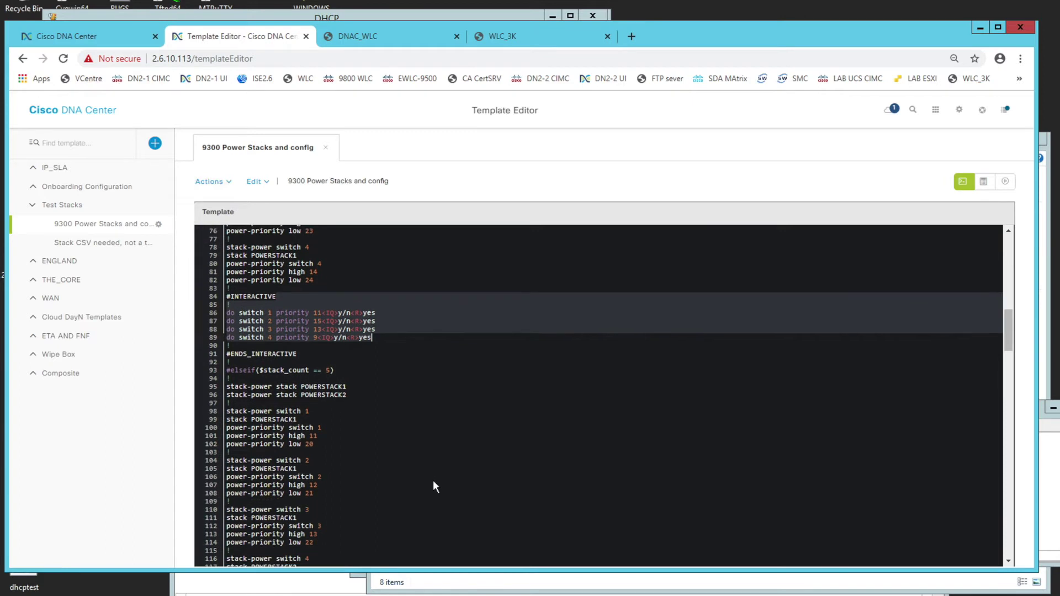
pyautogui.scroll(-2, 433, 481)
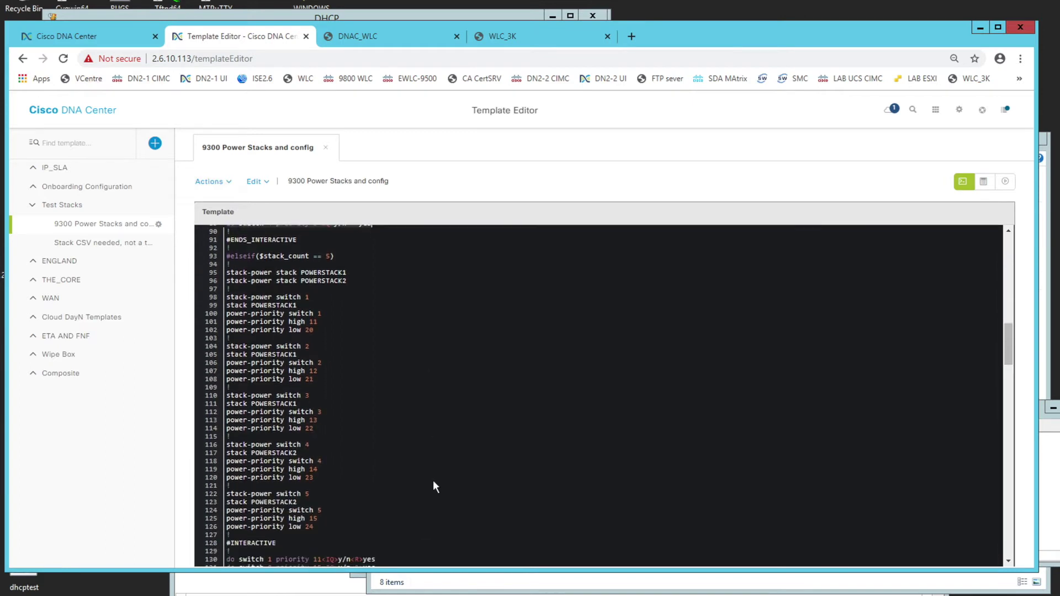
pyautogui.moveTo(268, 286); pyautogui.dragTo(334, 532)
pyautogui.click(291, 438)
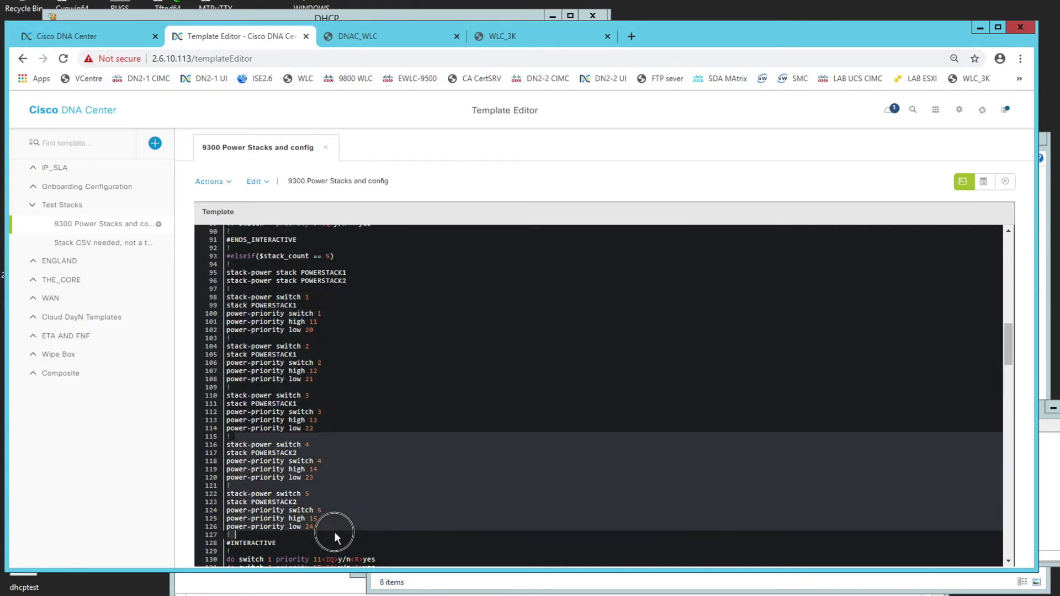
pyautogui.scroll(-3, 379, 506)
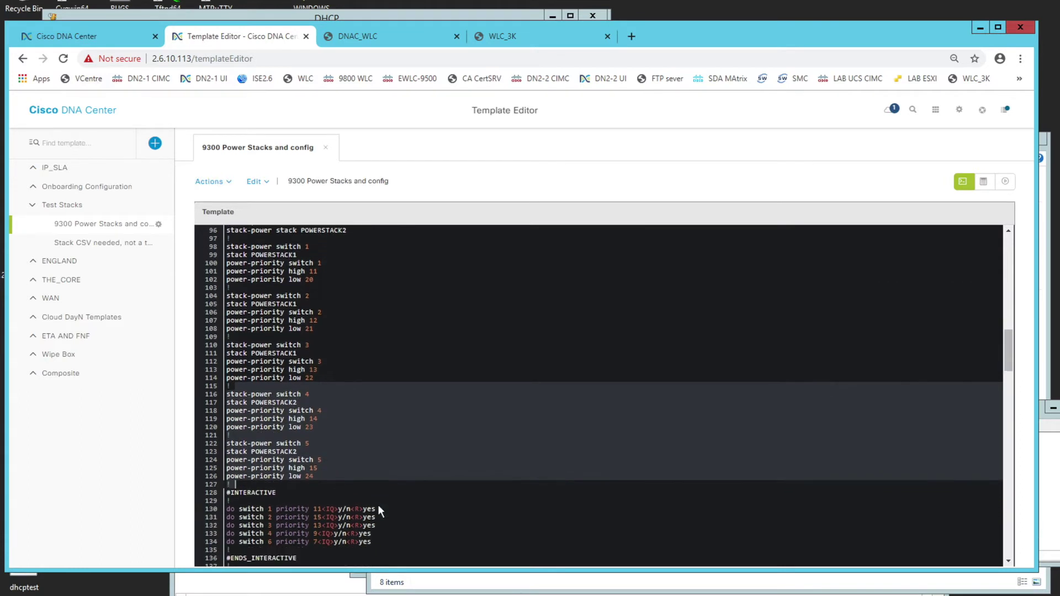
pyautogui.click(375, 506)
pyautogui.click(226, 498)
pyautogui.scroll(-6, 506, 458)
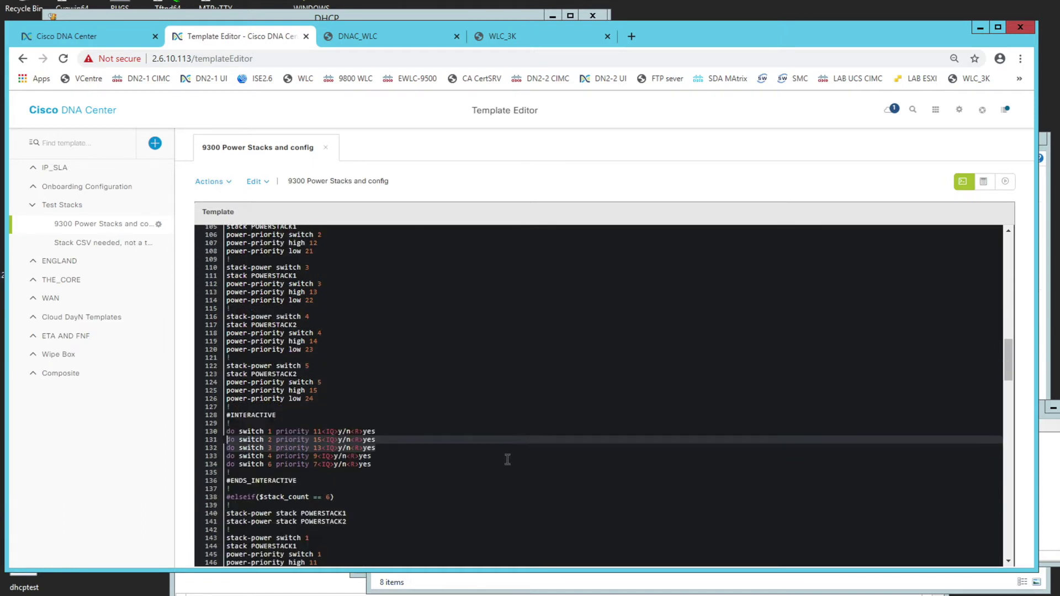
# Step: Examine the $stack_count == 6 block and the following seven-switch block, down to its interactive switch priority commands
pyautogui.scroll(-5, 507, 459)
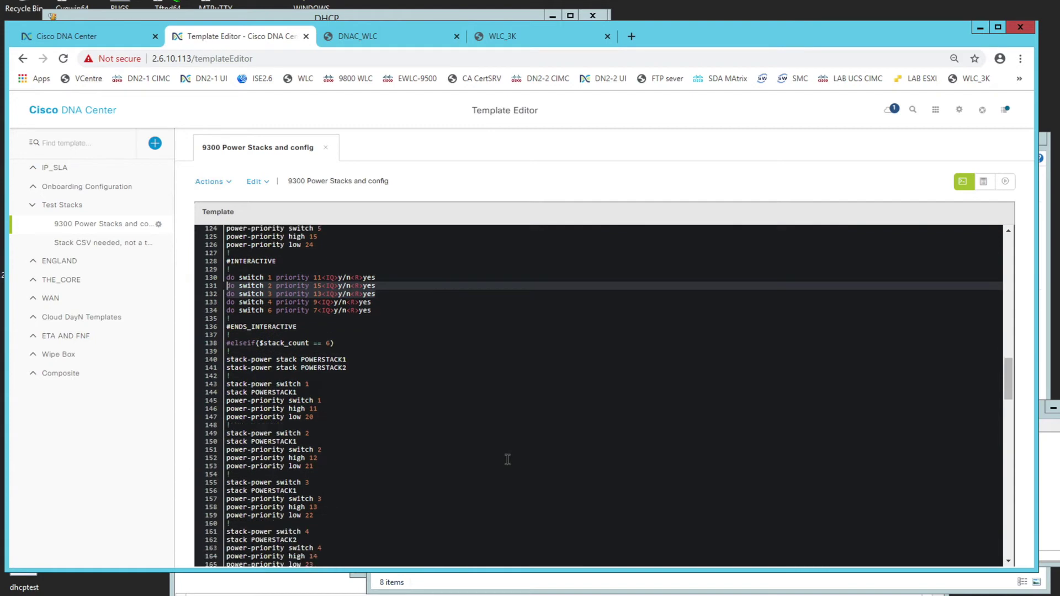
pyautogui.scroll(-20, 507, 459)
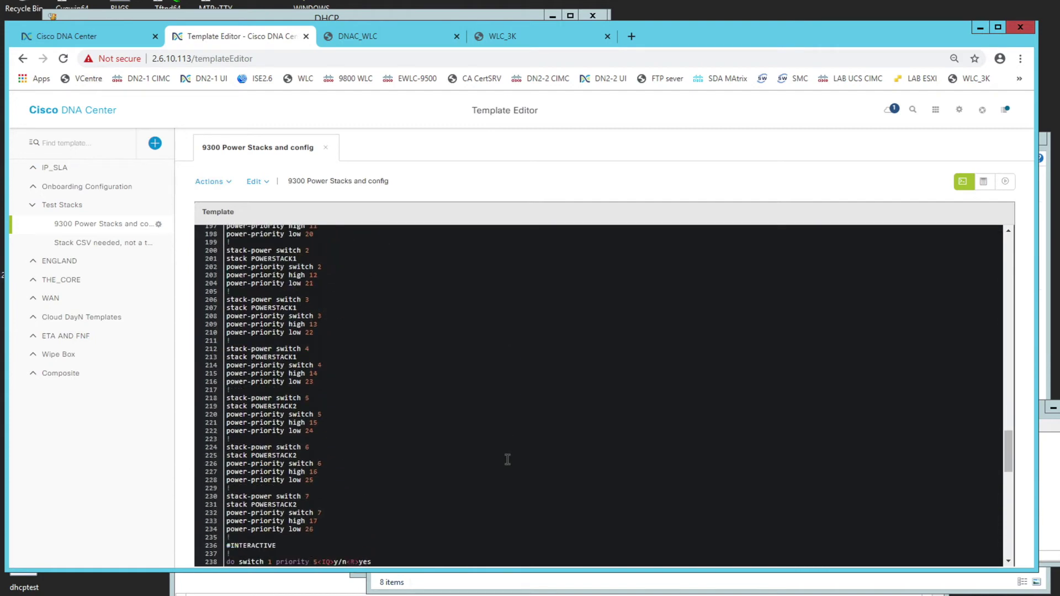
pyautogui.scroll(8, 508, 459)
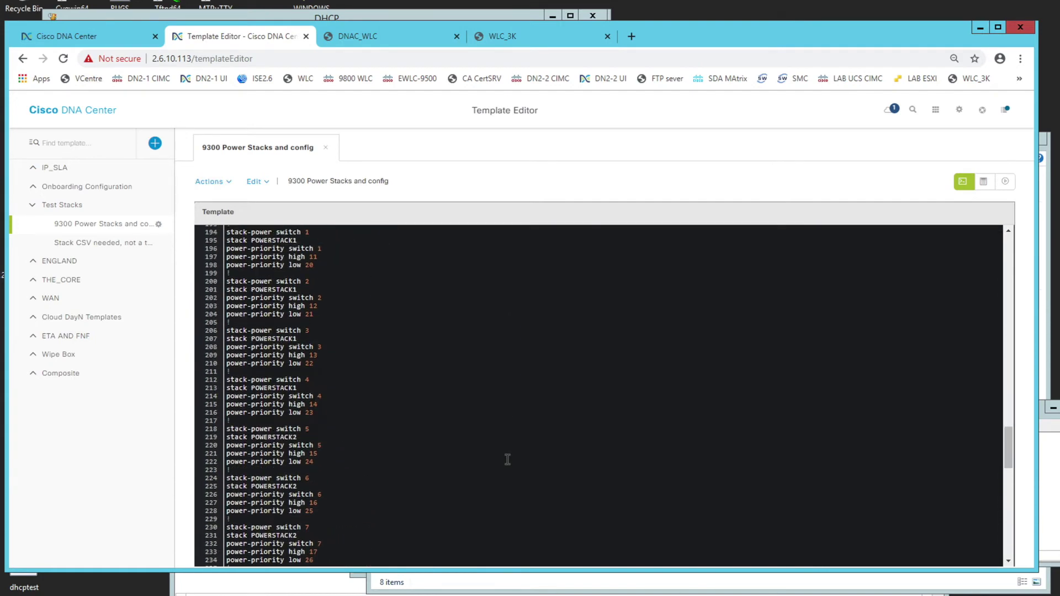
pyautogui.scroll(-16, 508, 460)
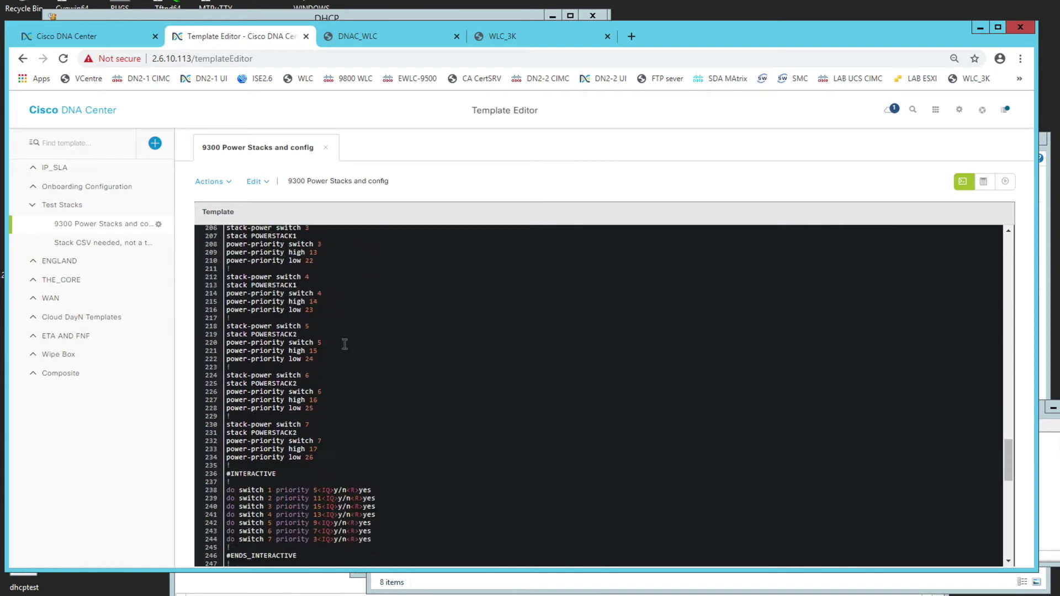
pyautogui.scroll(-5, 366, 429)
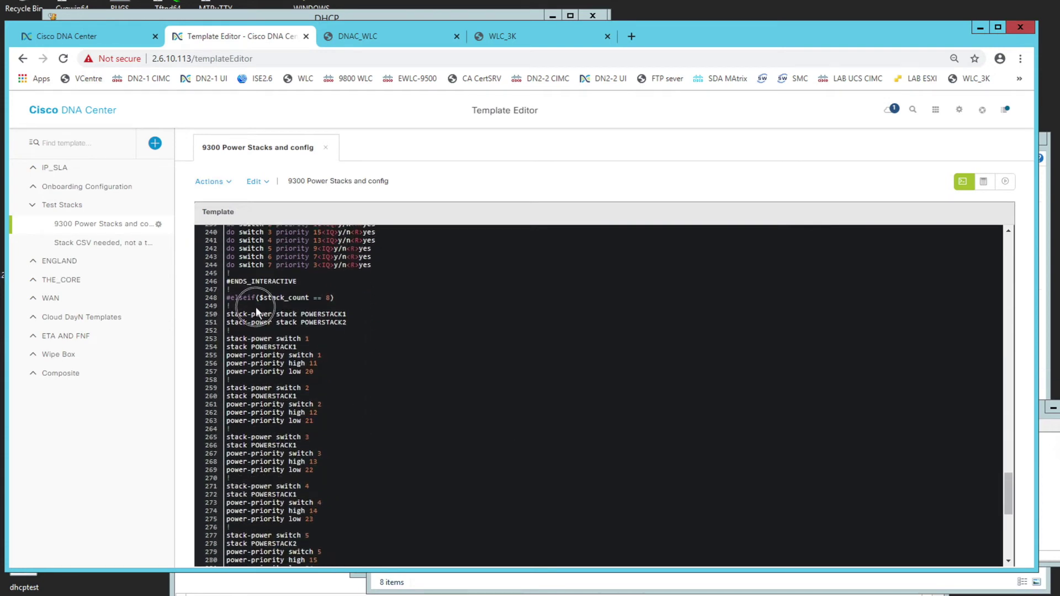
# Step: Examine the $stack_count == 8 block, highlighting the two power stack definitions, the POWERSTACK1 switch settings and the switch 4 and 5 priority commands
pyautogui.moveTo(256, 307); pyautogui.dragTo(363, 330)
pyautogui.scroll(-1, 325, 348)
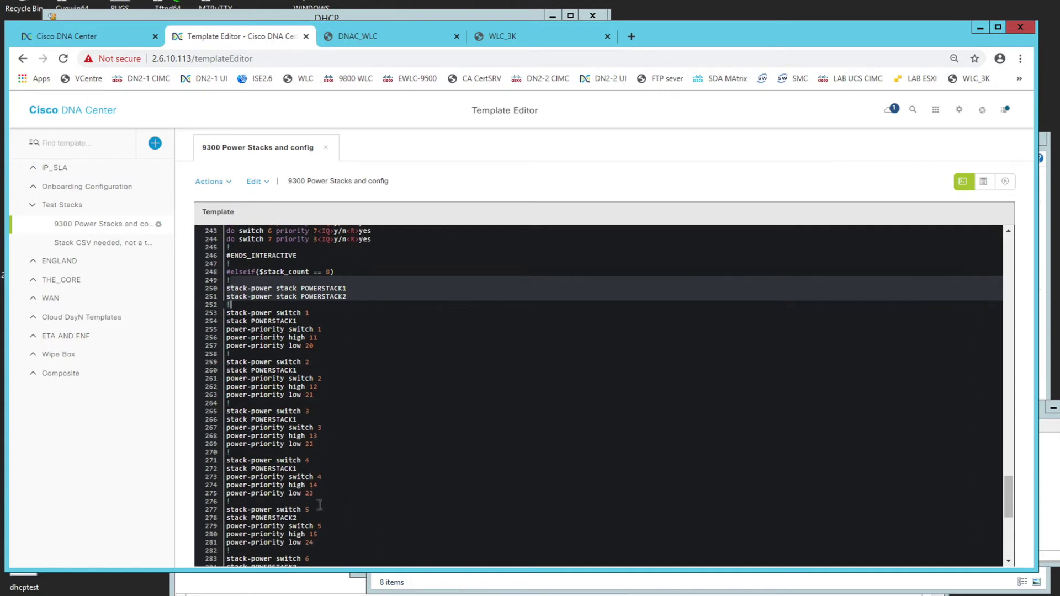
pyautogui.moveTo(330, 500); pyautogui.dragTo(265, 370)
pyautogui.scroll(-4, 376, 434)
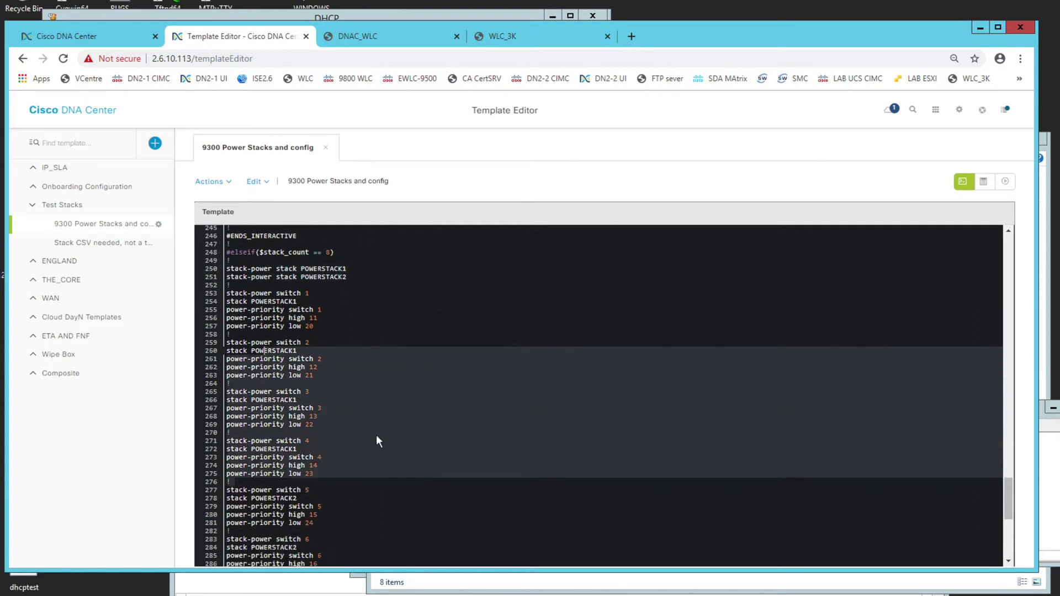
pyautogui.scroll(-7, 376, 435)
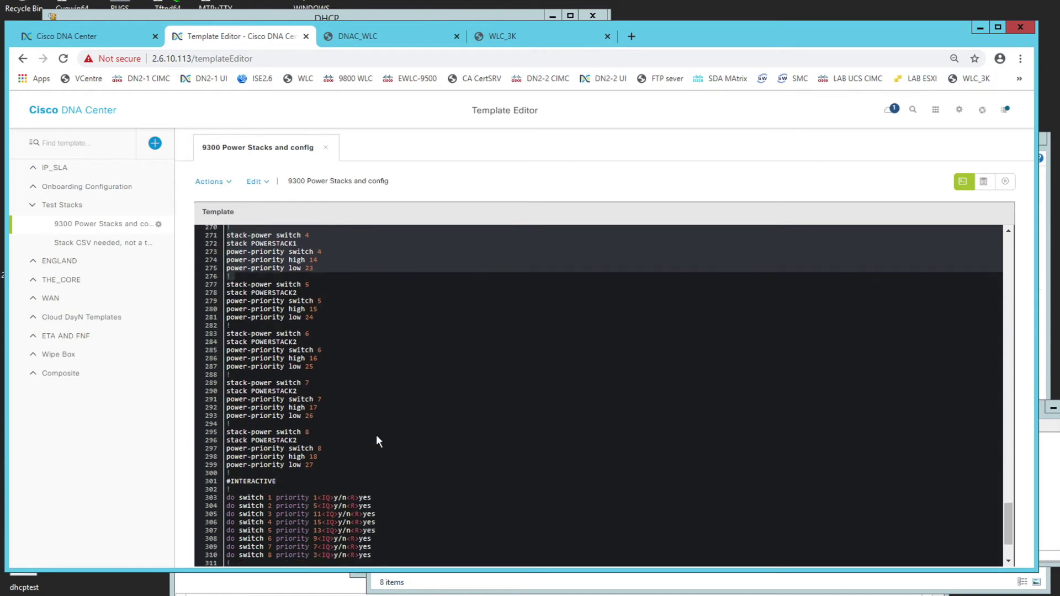
pyautogui.click(360, 467)
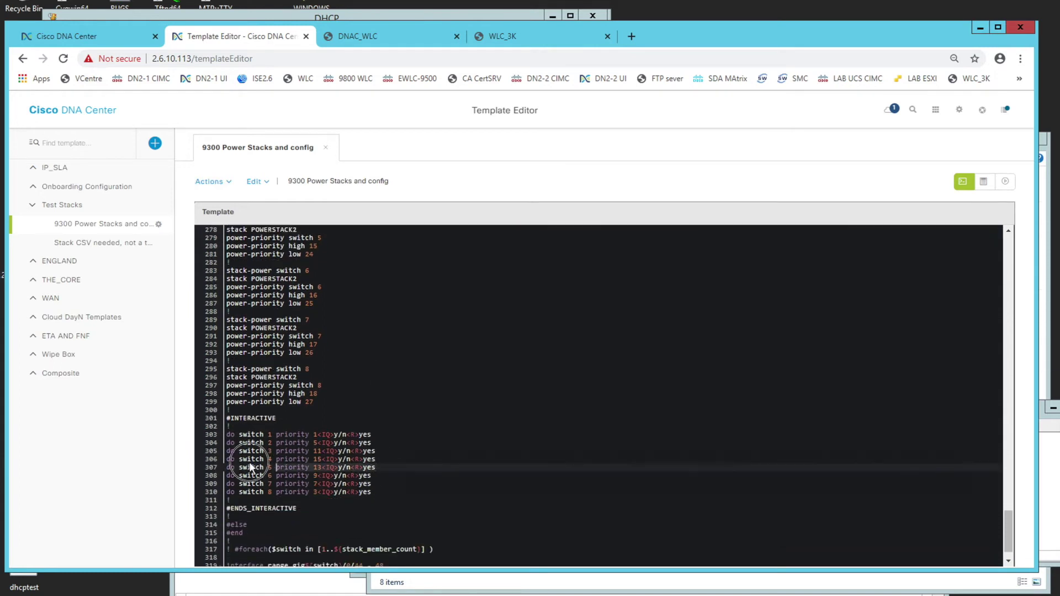
pyautogui.click(228, 460)
pyautogui.scroll(-1, 543, 438)
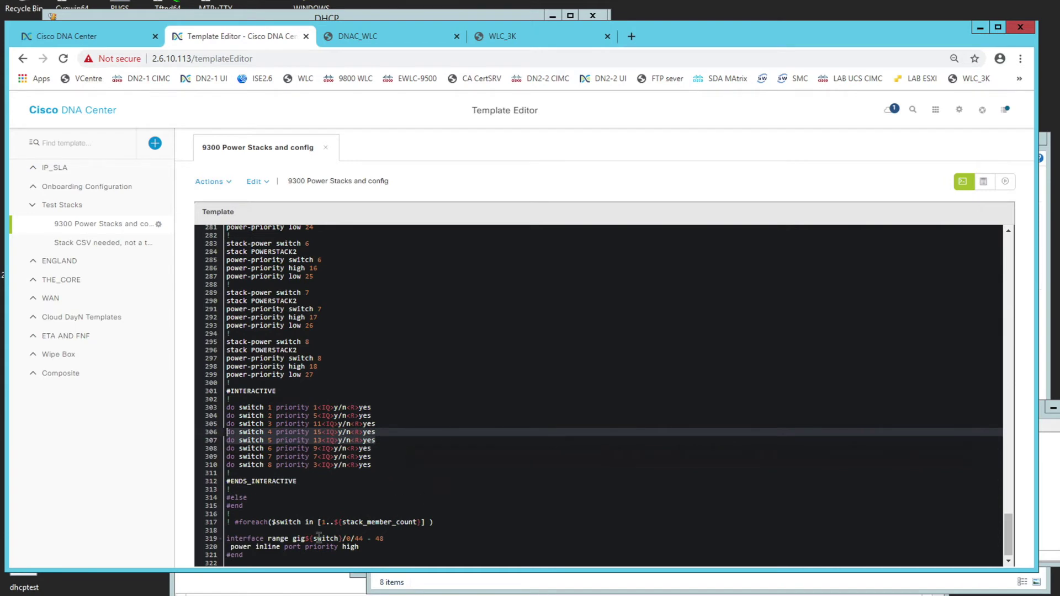
# Step: Highlight the power inline port priority high command and the 44 - 48 port range at the end of the template
pyautogui.click(283, 548)
pyautogui.press('End')
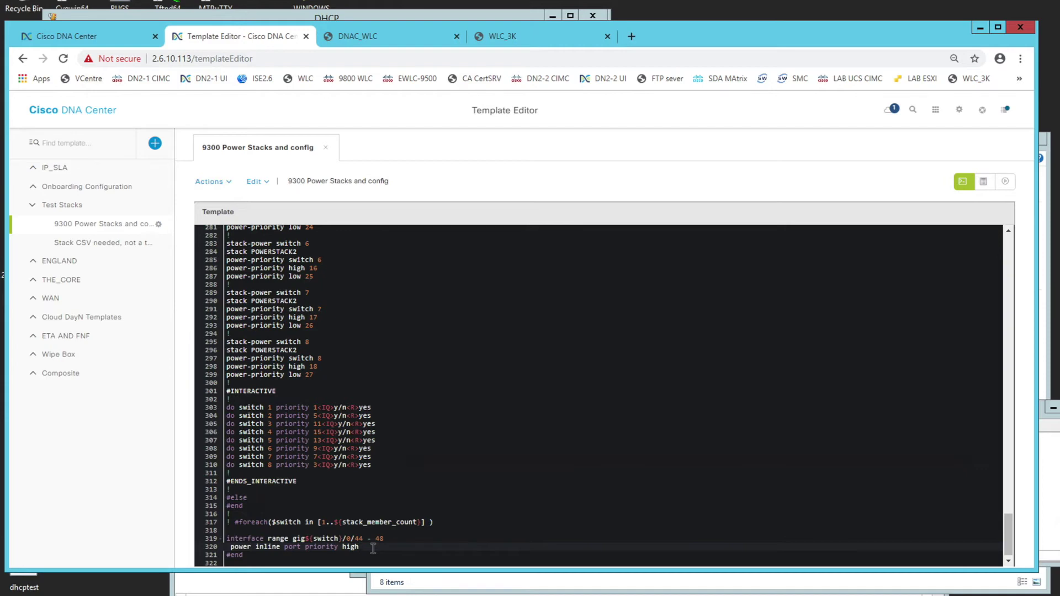
pyautogui.click(314, 547)
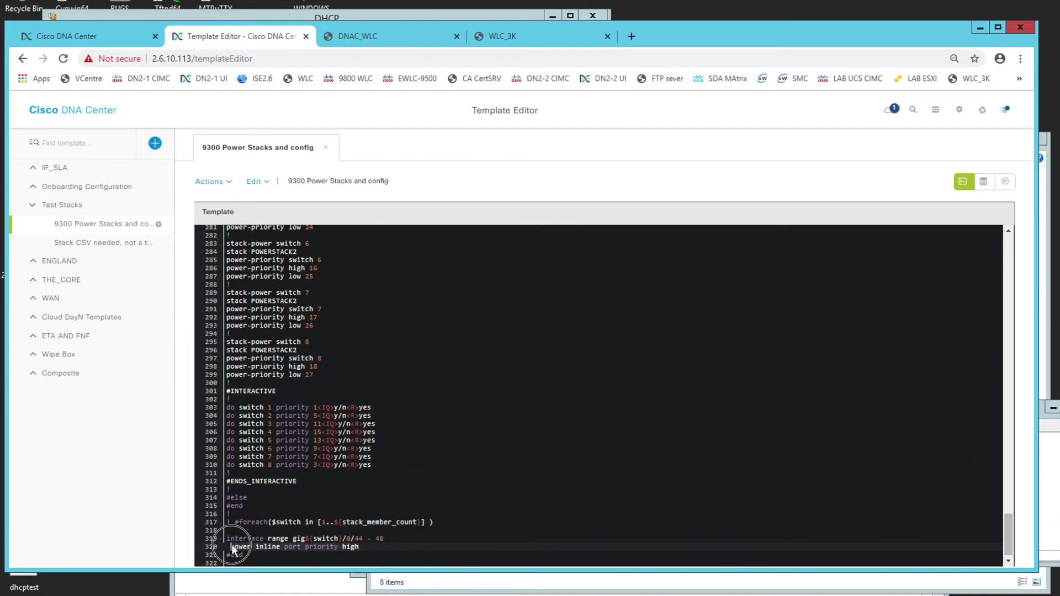
pyautogui.click(435, 538)
pyautogui.click(352, 538)
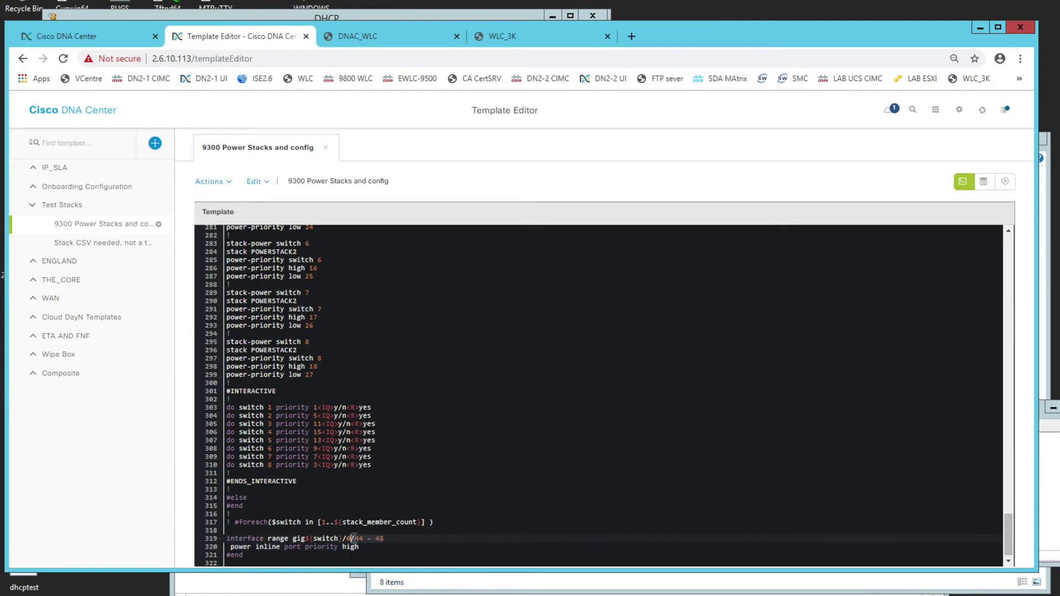
pyautogui.click(437, 539)
# Step: Examine the #foreach loop over stack_member_count, its #set assignment on line 2, and the interface range line using ${switch}
pyautogui.click(238, 522)
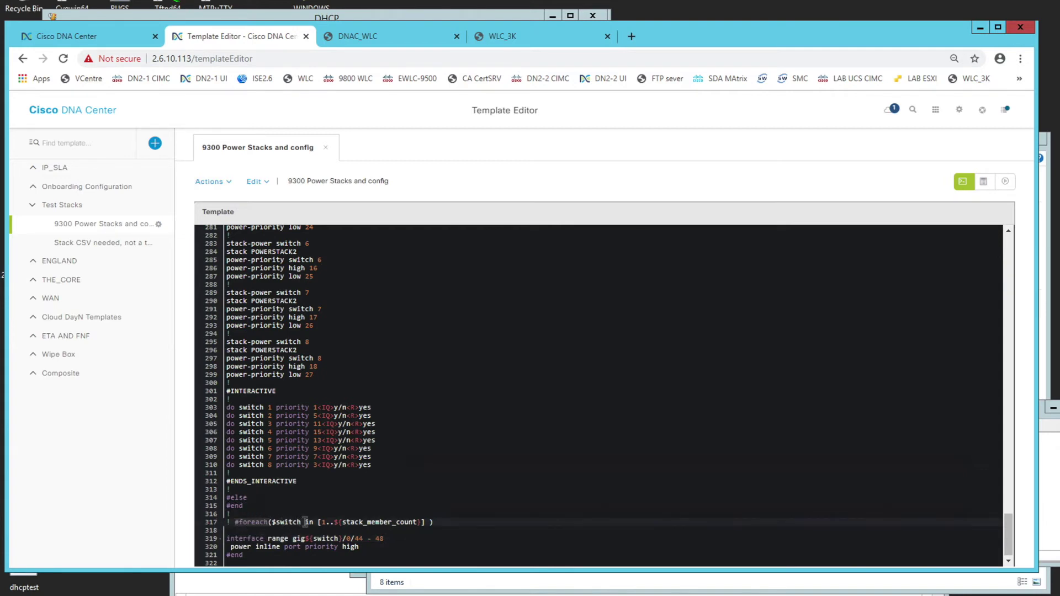
pyautogui.click(274, 521)
pyautogui.click(368, 522)
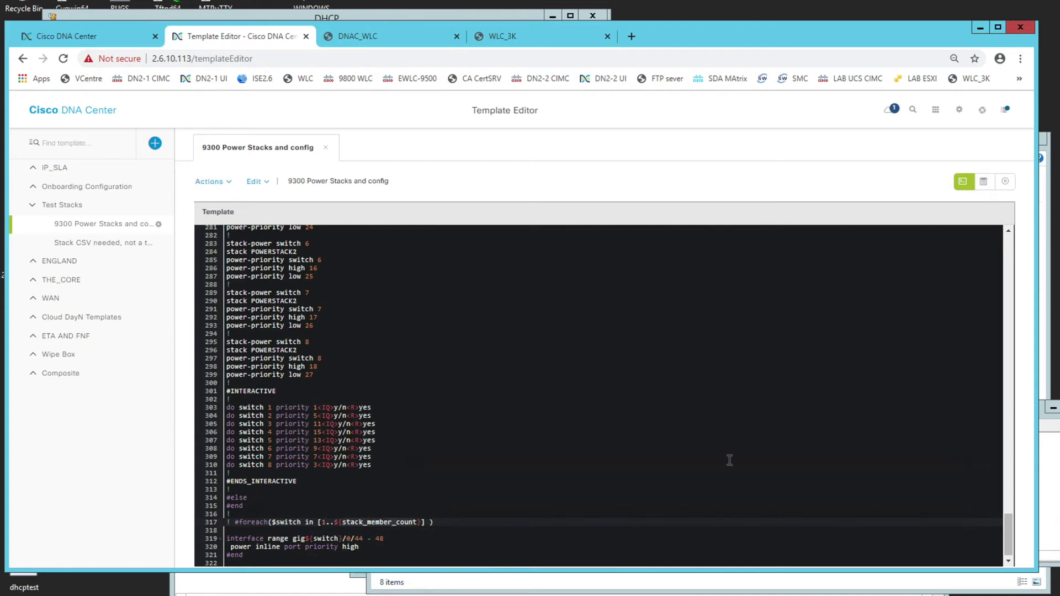
pyautogui.moveTo(1010, 527); pyautogui.dragTo(1008, 237)
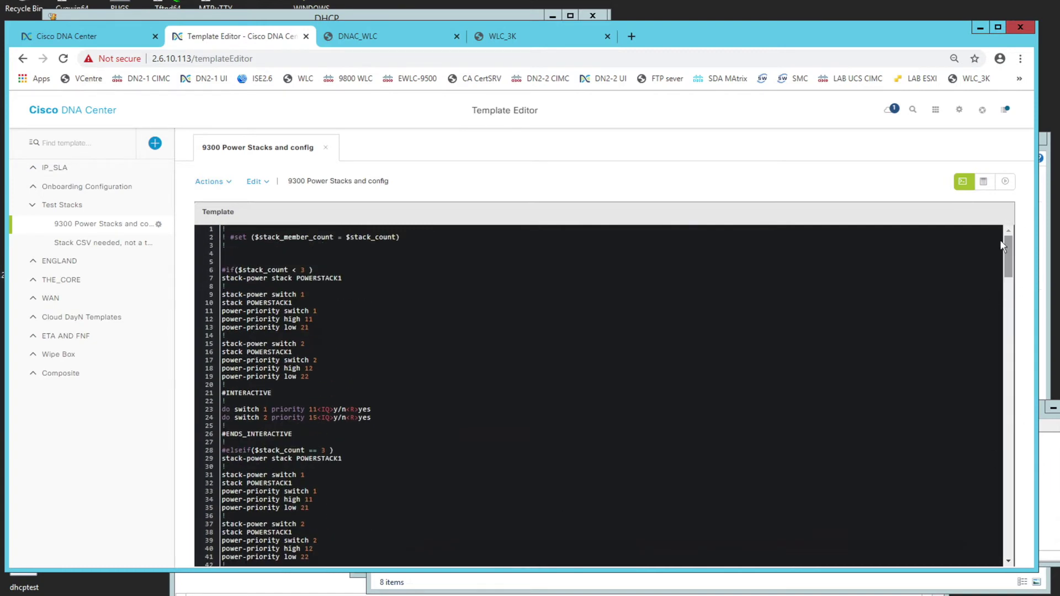
pyautogui.click(345, 237)
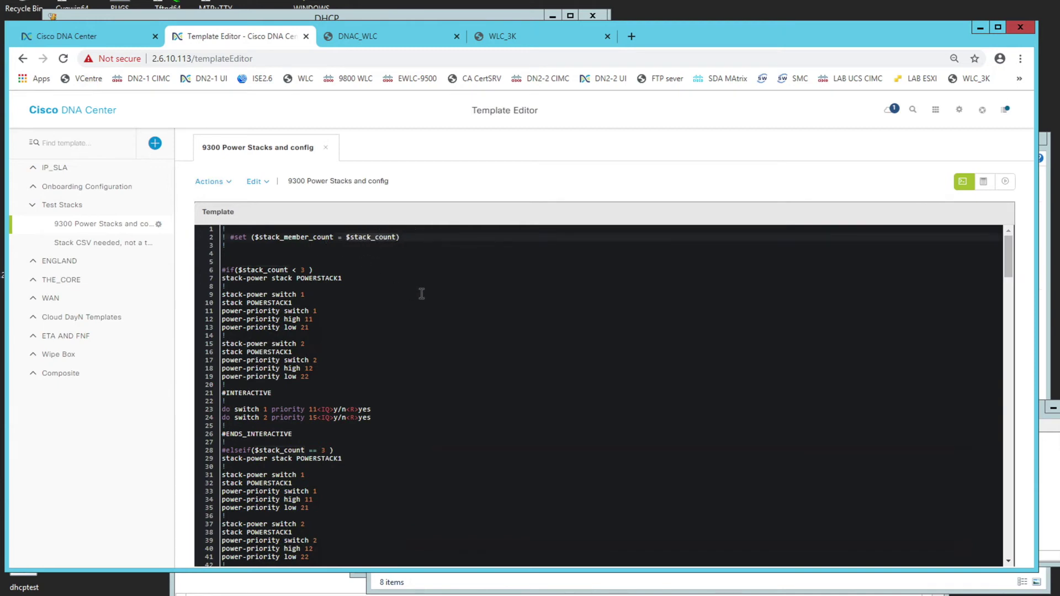
pyautogui.moveTo(1008, 267); pyautogui.dragTo(1009, 558)
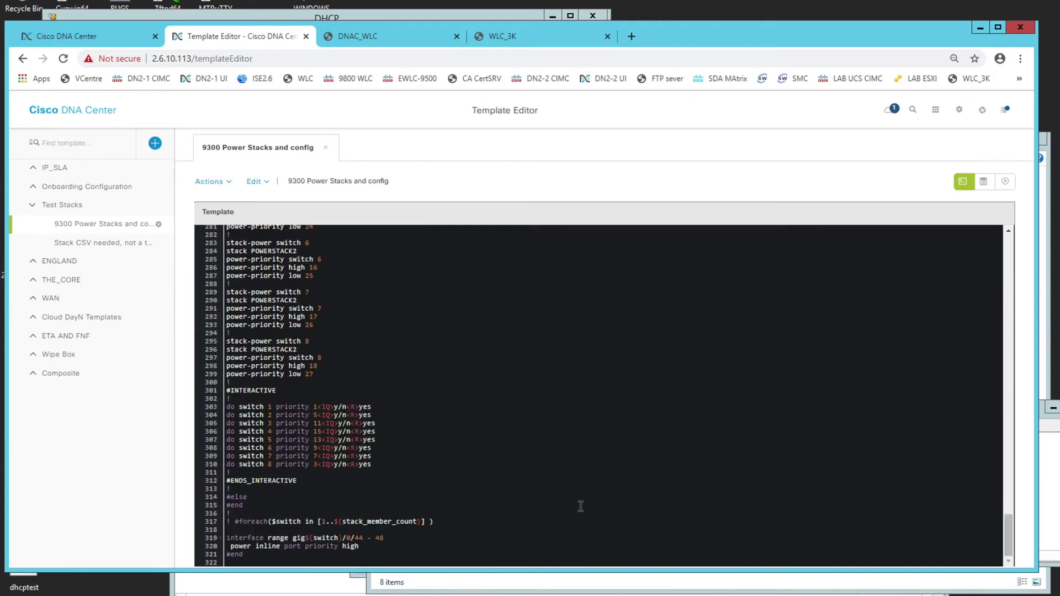
pyautogui.click(301, 538)
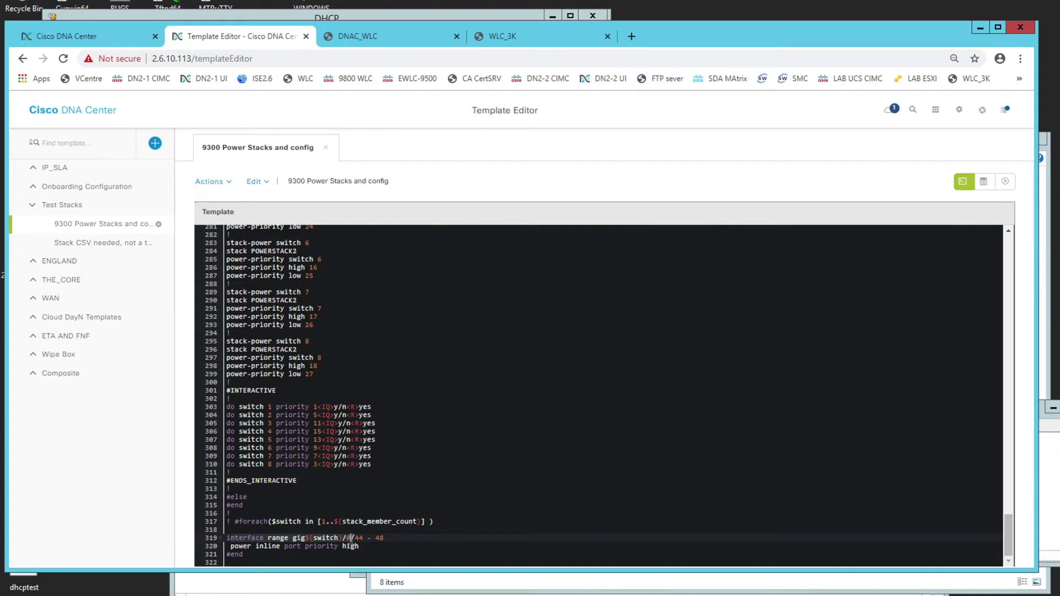
# Step: Run the template simulation ee with stack_count 3 and highlight the generated stack-power settings and interface range commands
pyautogui.click(1004, 181)
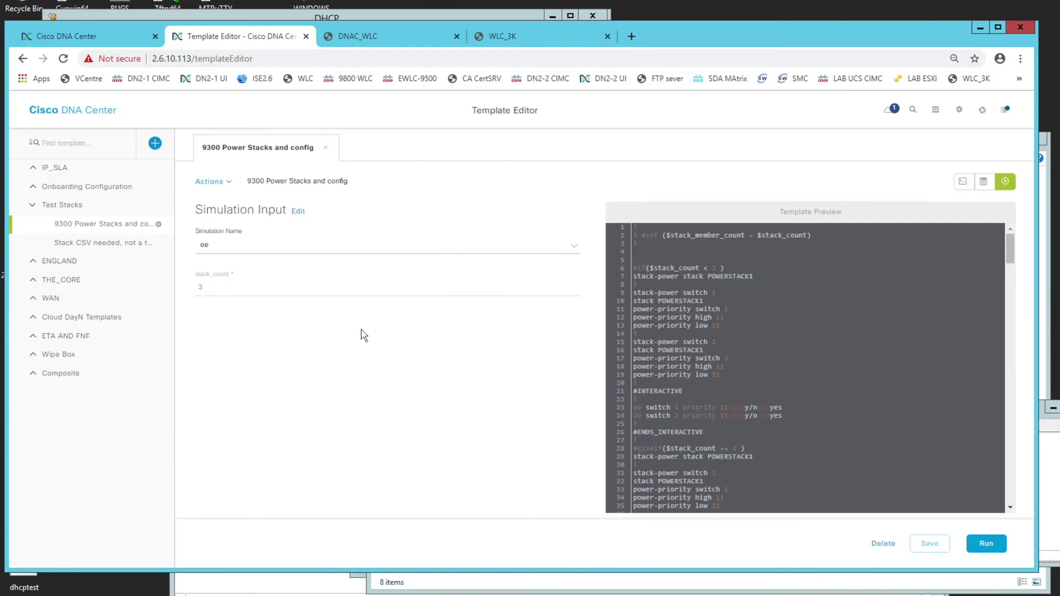
pyautogui.click(986, 543)
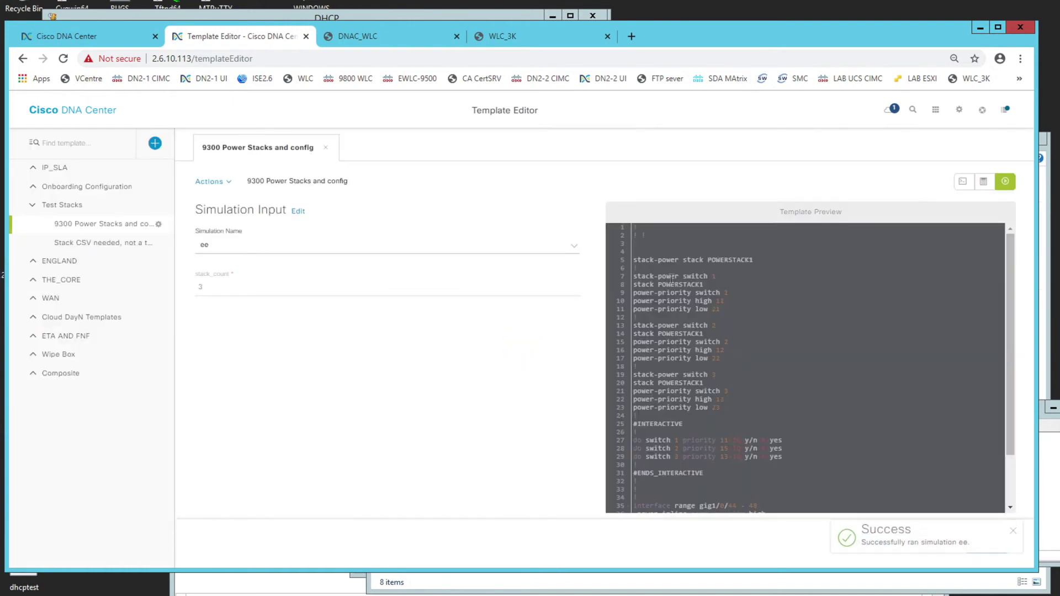
pyautogui.moveTo(649, 252); pyautogui.dragTo(685, 425)
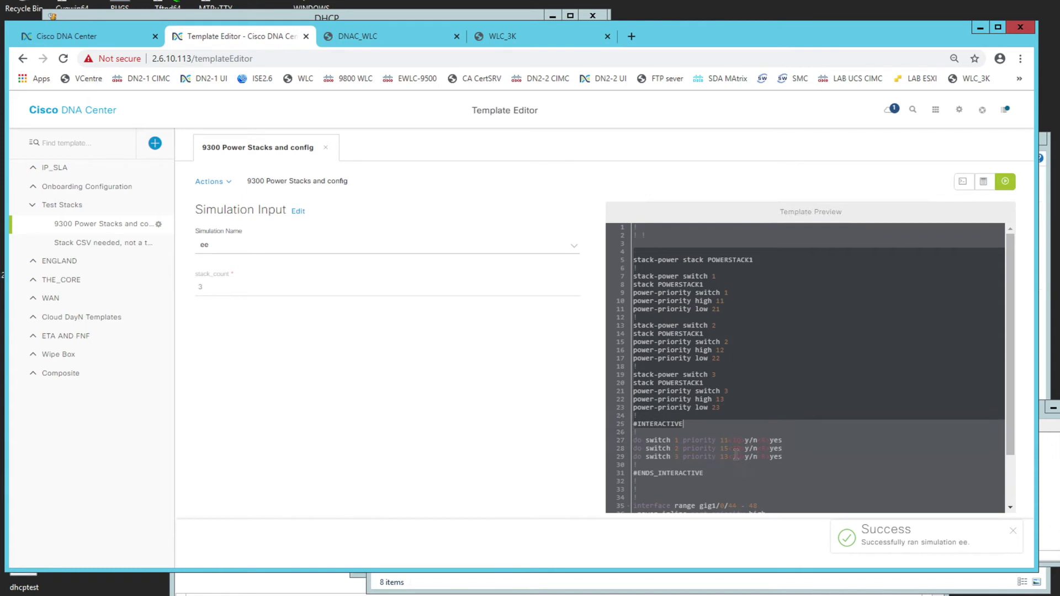
pyautogui.scroll(-2, 737, 457)
pyautogui.moveTo(685, 437); pyautogui.dragTo(796, 491)
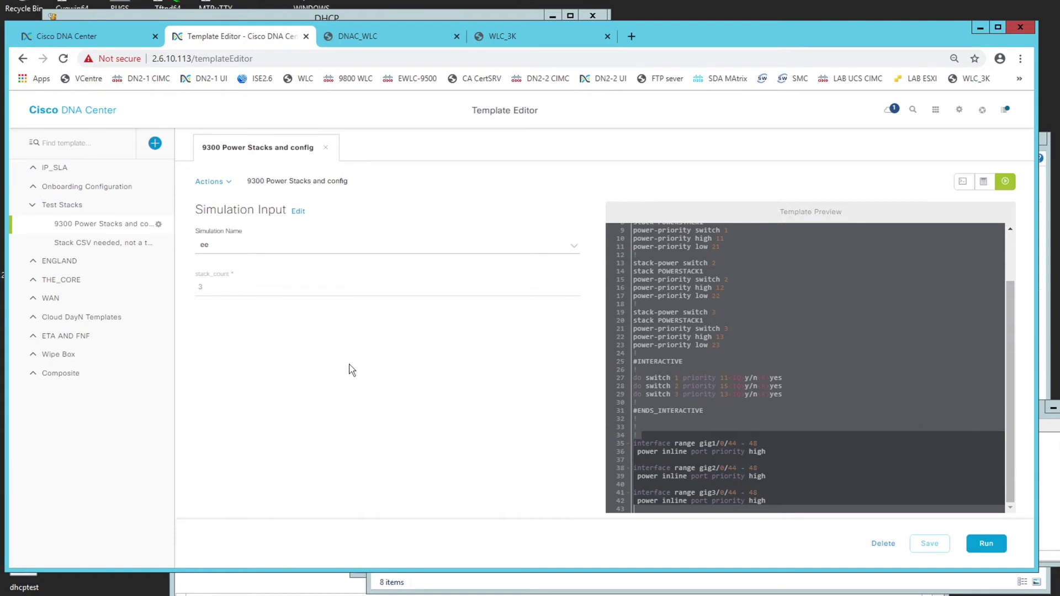
# Step: Return to the template code and highlight the interactive priority commands for switches 1 to 8 and the closing #foreach loop
pyautogui.click(960, 182)
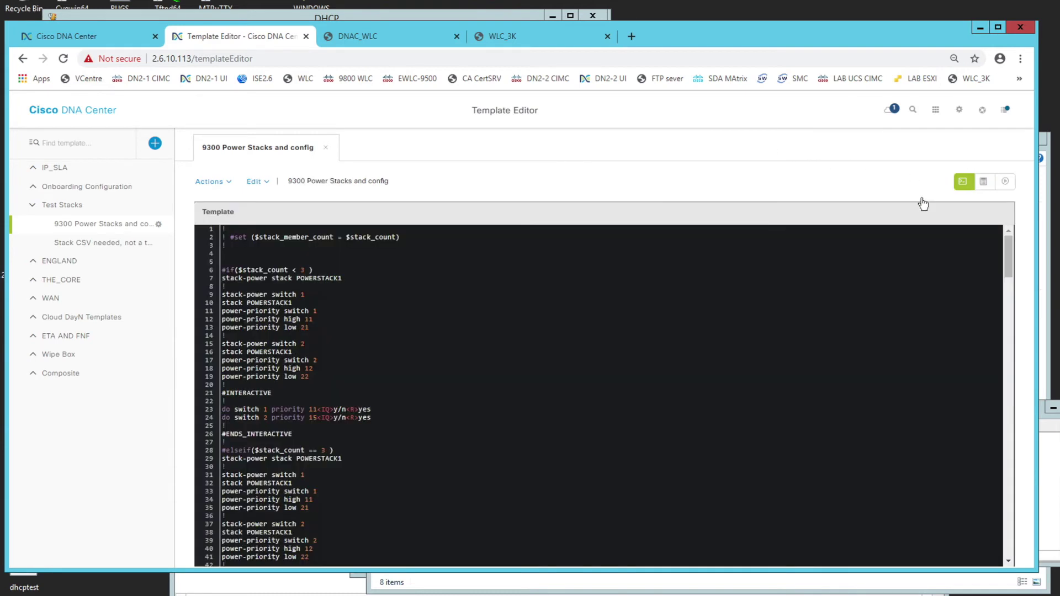
pyautogui.scroll(-10, 457, 404)
pyautogui.scroll(-20, 458, 404)
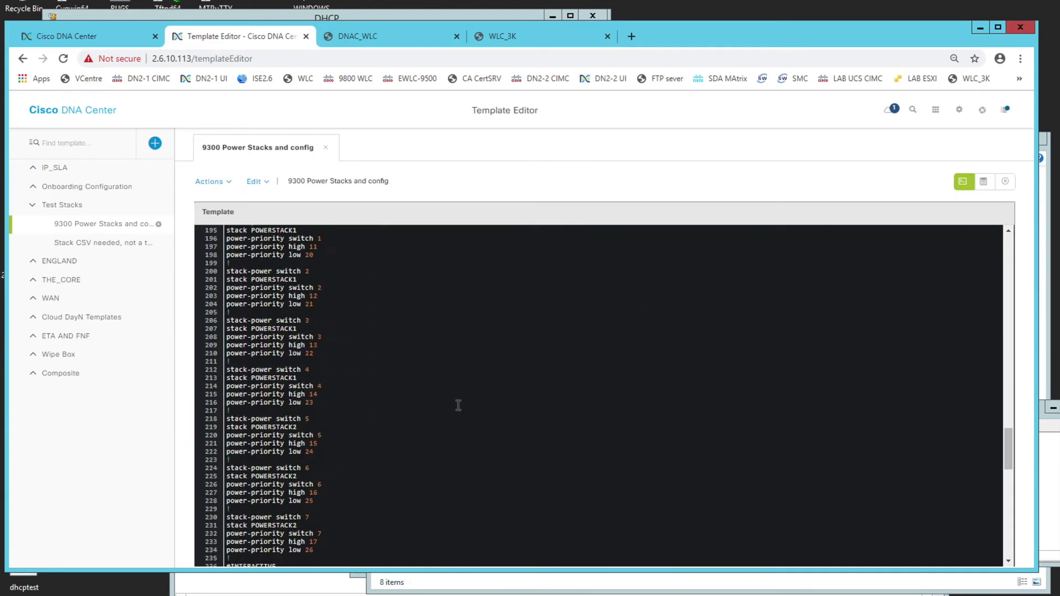
pyautogui.moveTo(243, 399); pyautogui.dragTo(390, 465)
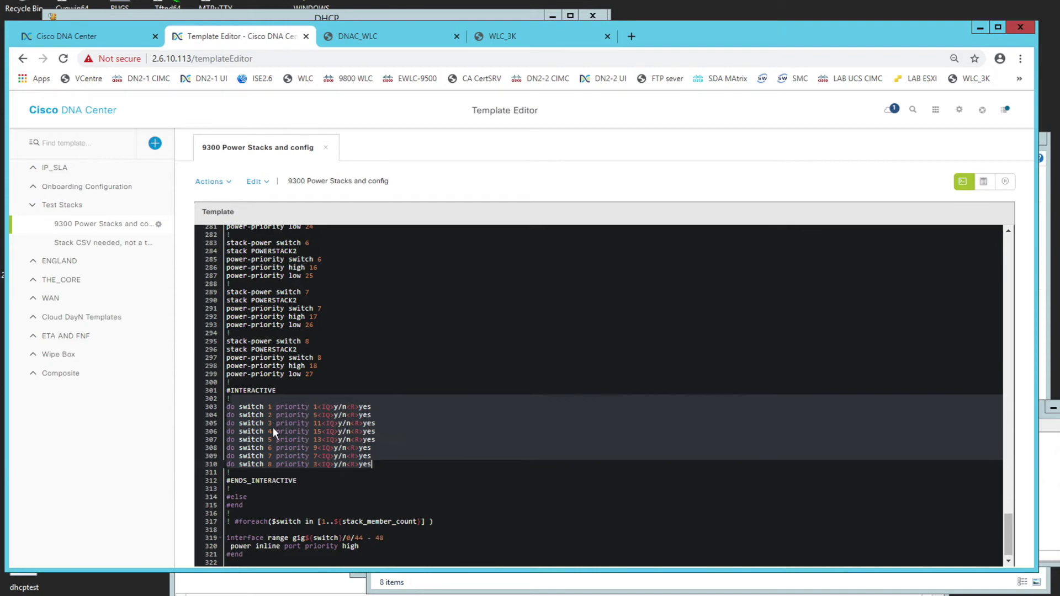
pyautogui.moveTo(257, 513); pyautogui.dragTo(345, 574)
pyautogui.moveTo(289, 399); pyautogui.dragTo(381, 467)
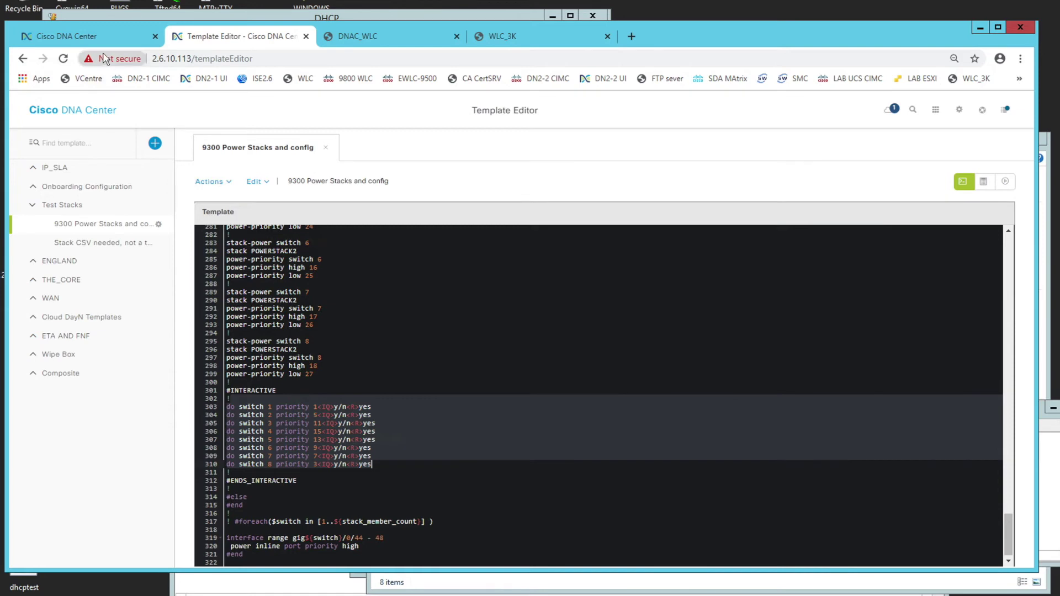
# Step: Open the network profiles and review the sites assigned to ENGLAND_SWITCH, closing the site list without saving
pyautogui.click(85, 112)
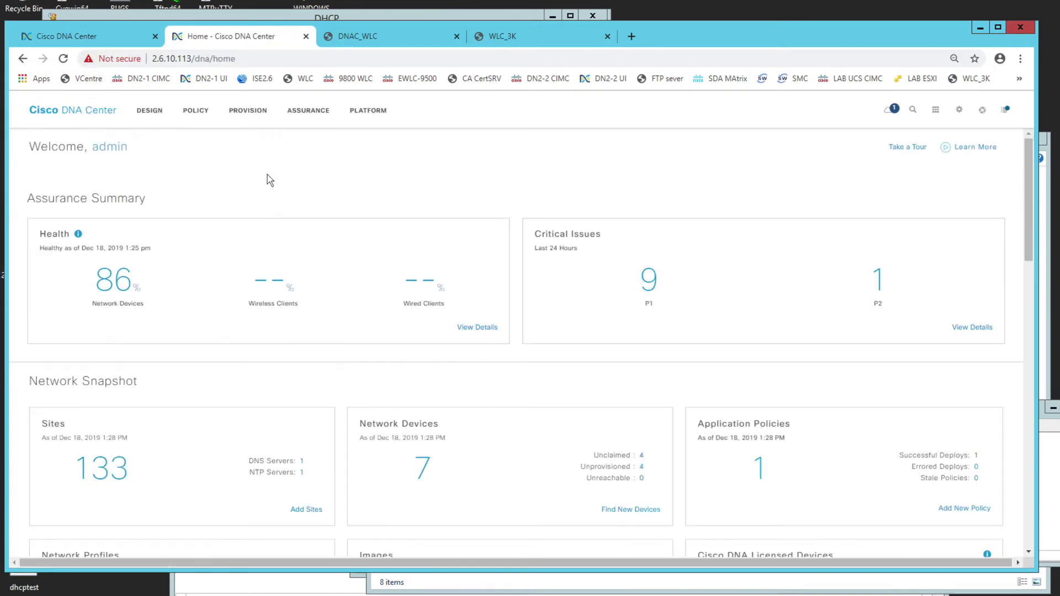
pyautogui.click(159, 122)
pyautogui.click(322, 145)
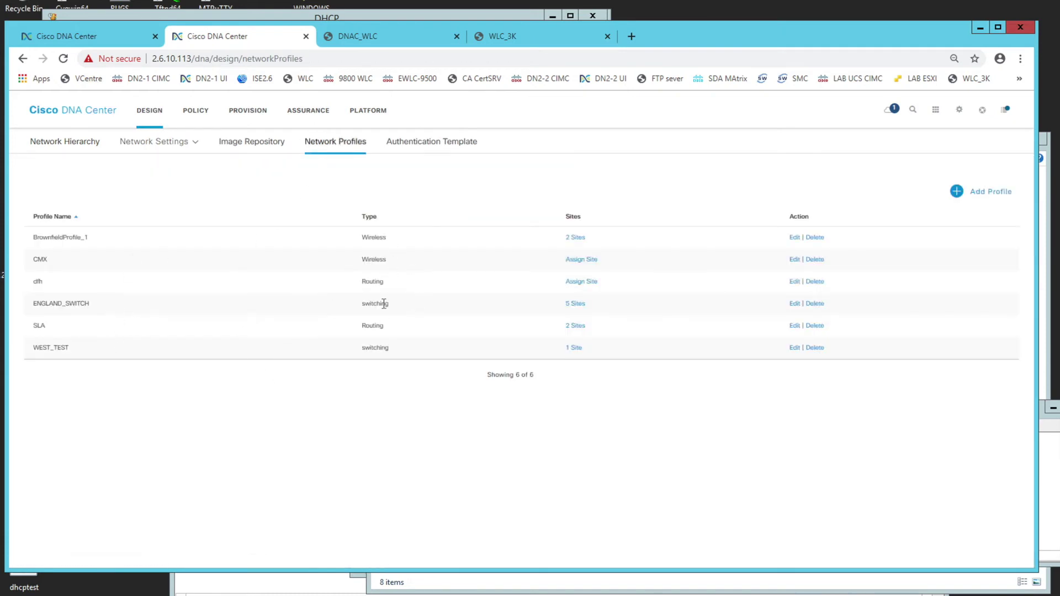
pyautogui.click(575, 304)
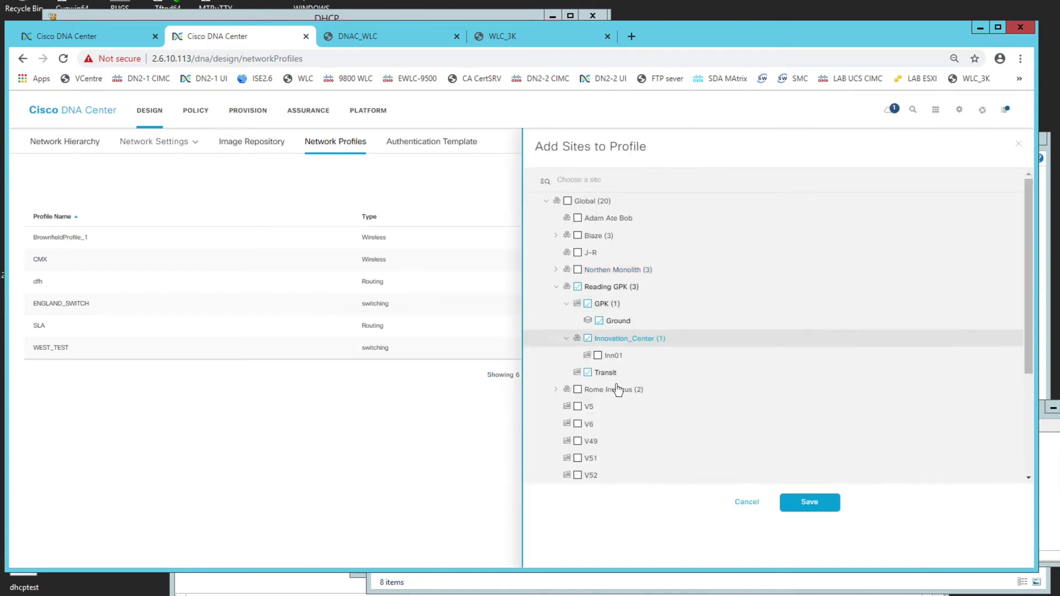
pyautogui.click(746, 502)
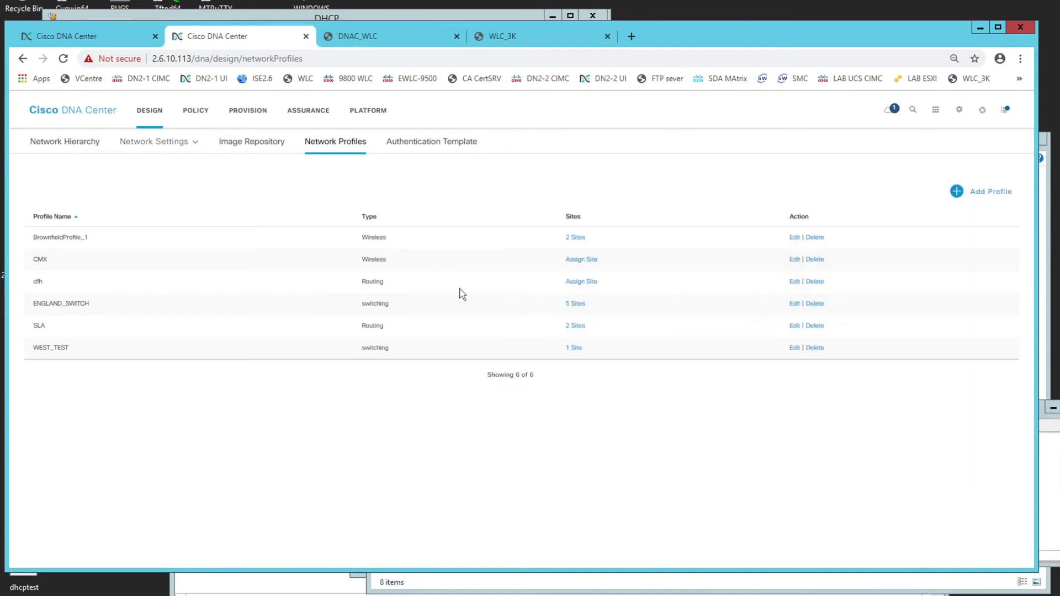
# Step: Open the ENGLAND_SWITCH profile for editing and review its Day-N templates, including the STACK tag for 9300 Power Stacks and config
pyautogui.click(794, 305)
pyautogui.click(379, 209)
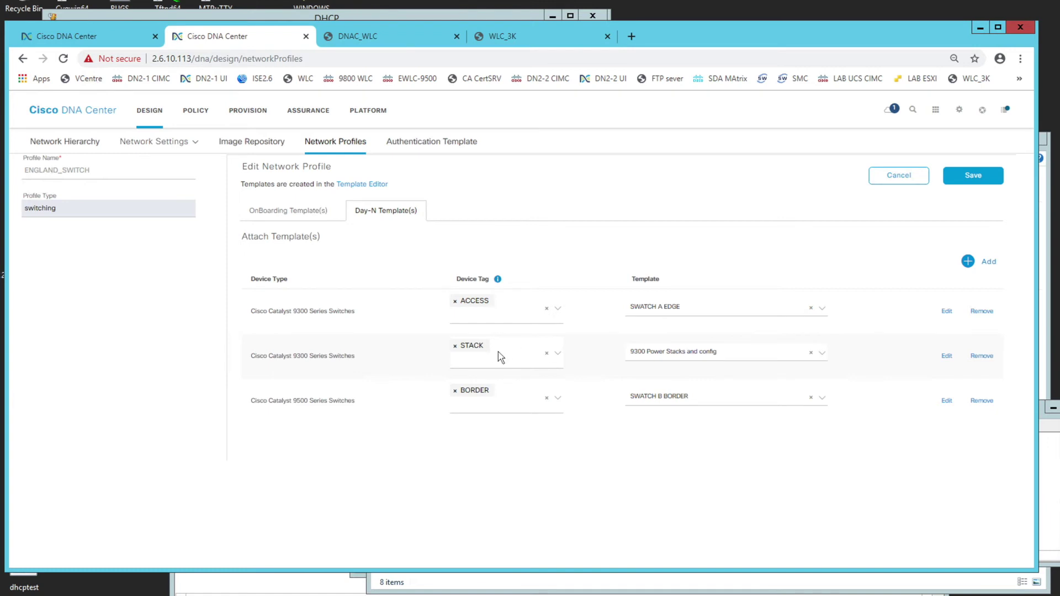
pyautogui.click(472, 349)
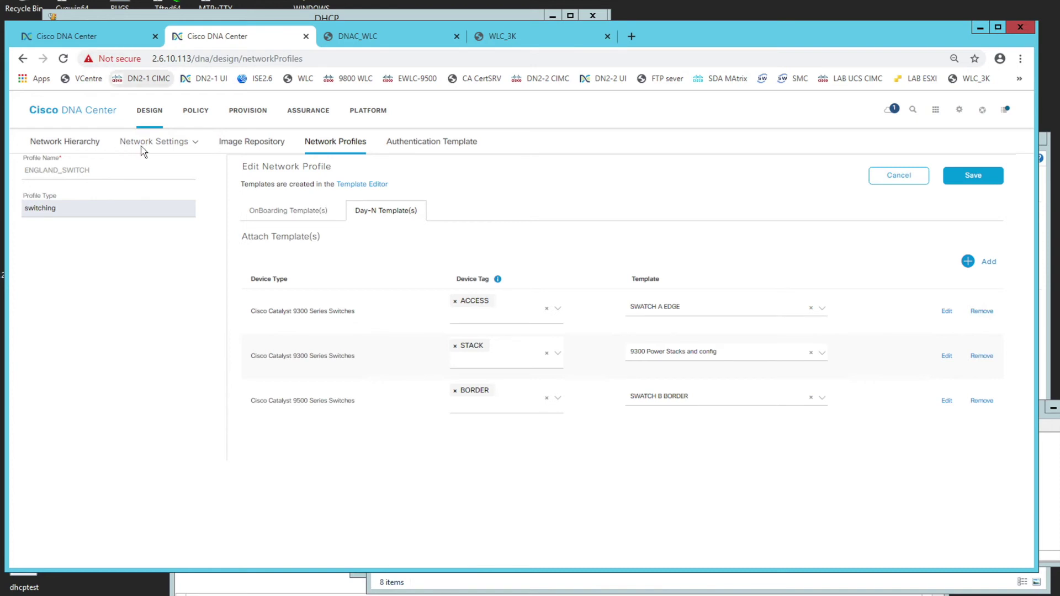
# Step: Assign the STACK tag to GPK-MER1-FE-01s in the provisioning device inventory
pyautogui.click(248, 113)
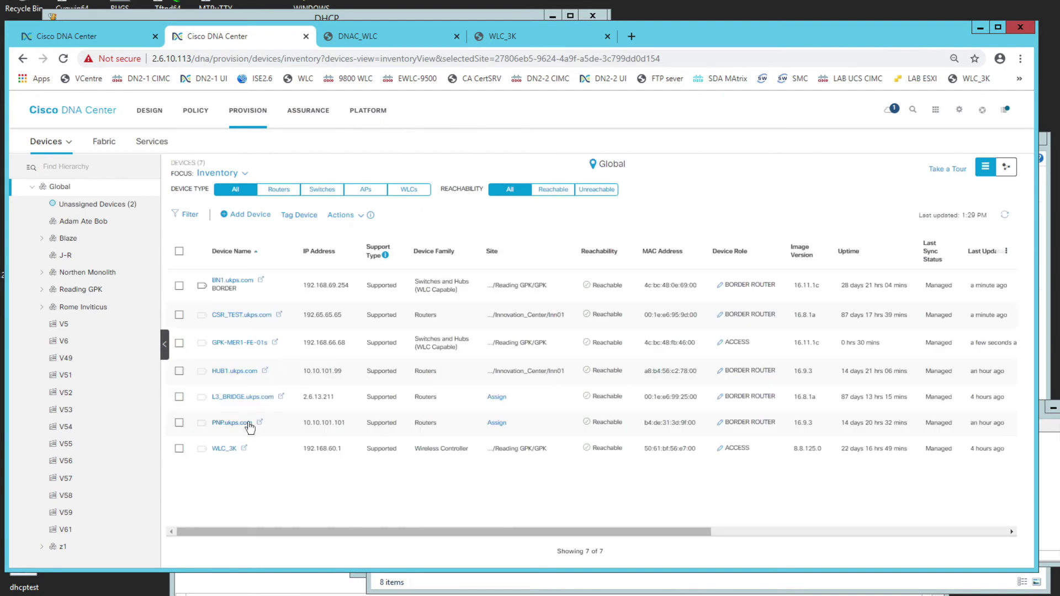
pyautogui.click(180, 343)
pyautogui.click(302, 220)
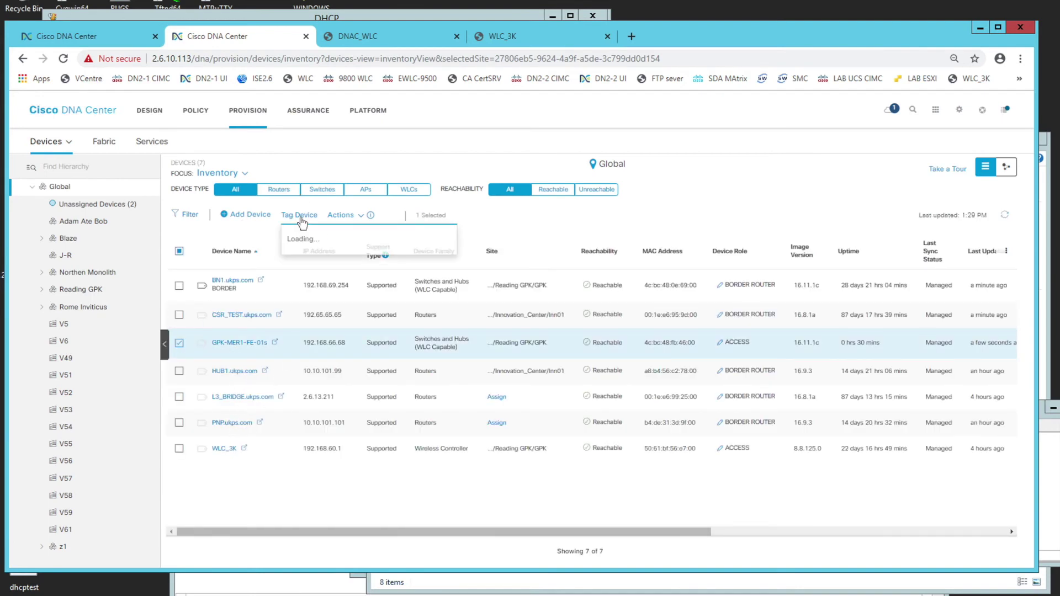
pyautogui.write('st')
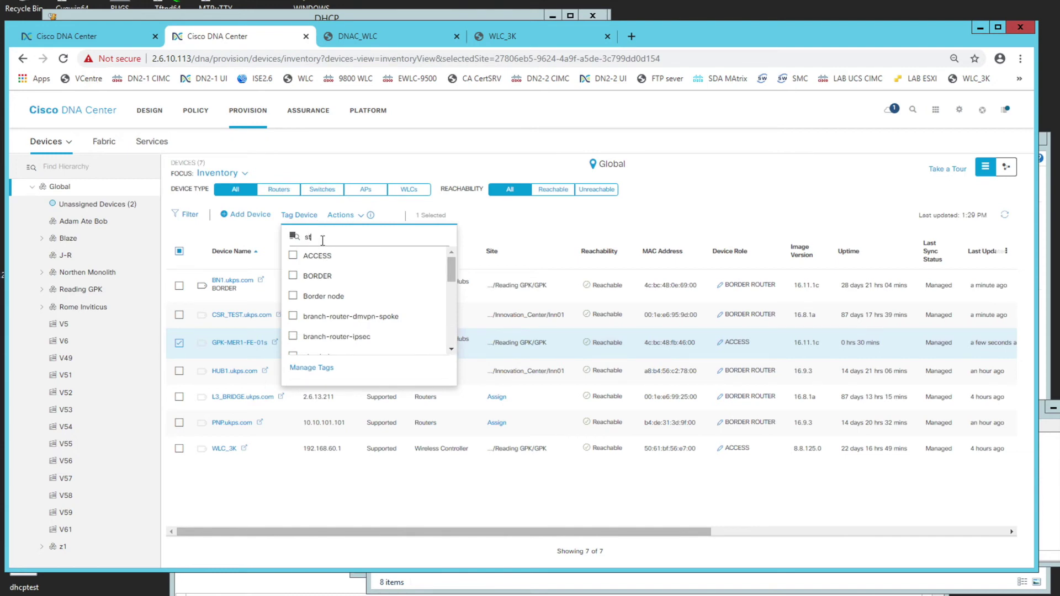
pyautogui.click(292, 257)
pyautogui.click(302, 323)
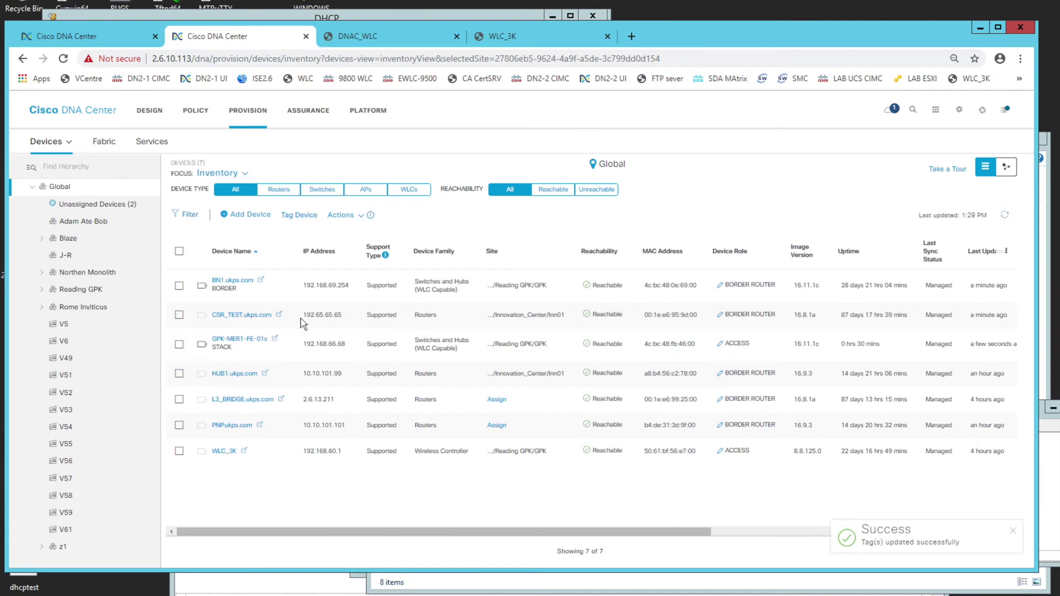
# Step: Start provisioning GPK-MER1-FE-01s, keeping the site Global/Reading GPK/GPK, and continue to the advanced configuration
pyautogui.click(178, 344)
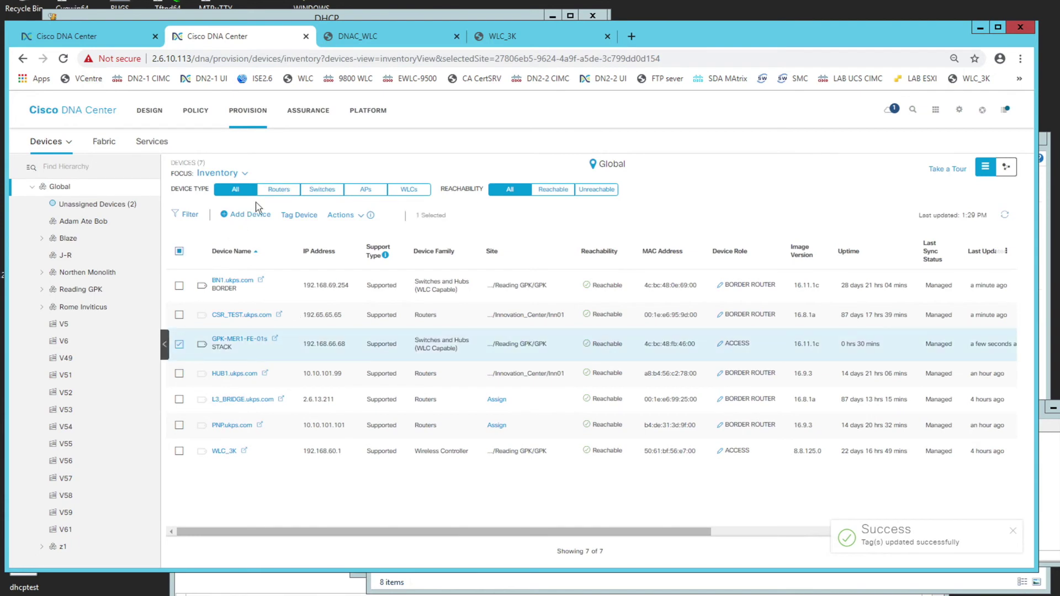
pyautogui.click(243, 173)
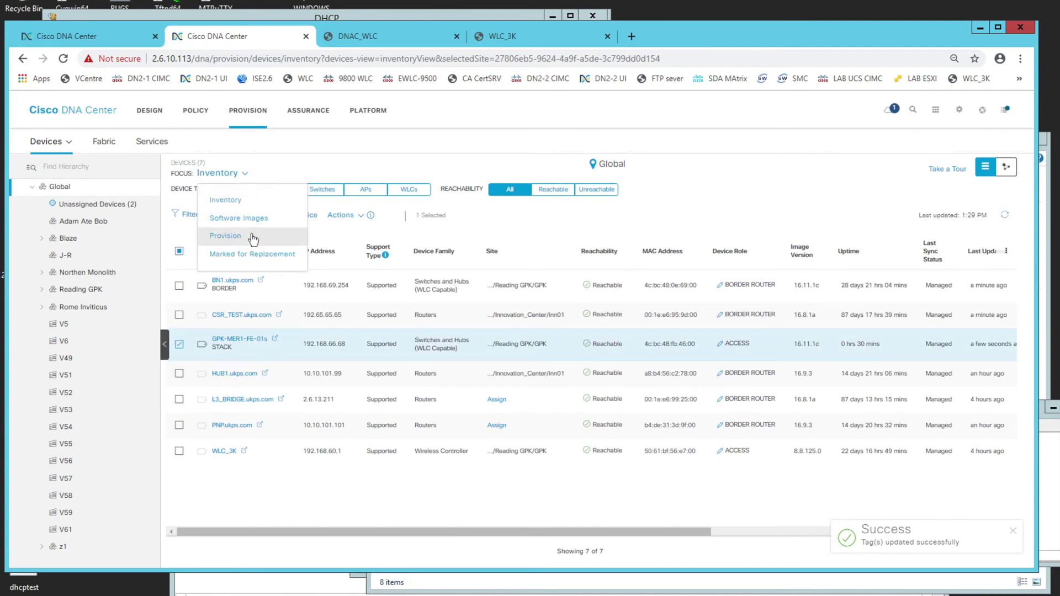
pyautogui.click(341, 215)
pyautogui.moveTo(387, 280)
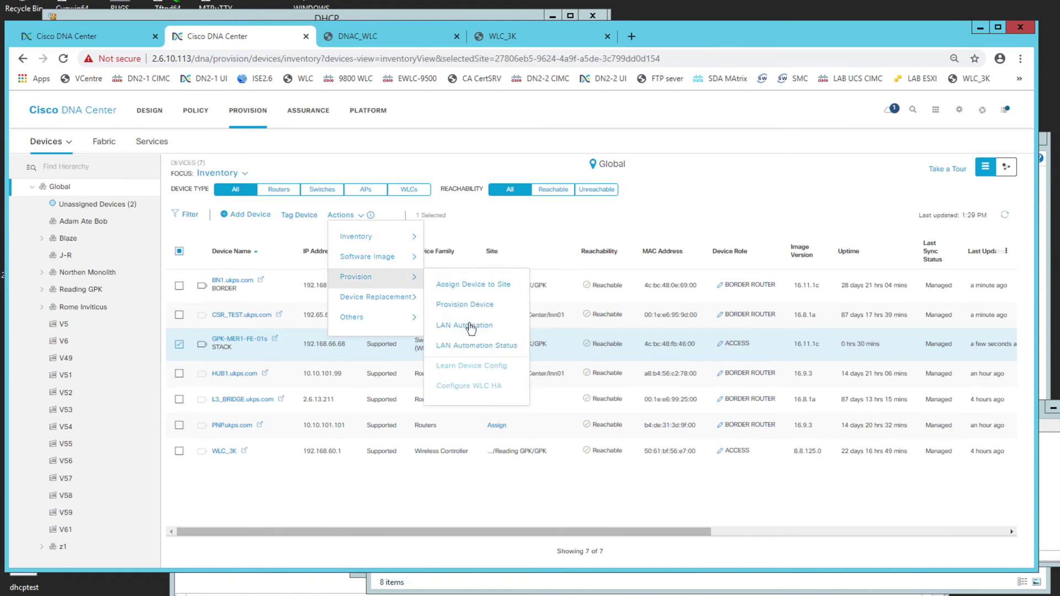
pyautogui.click(467, 304)
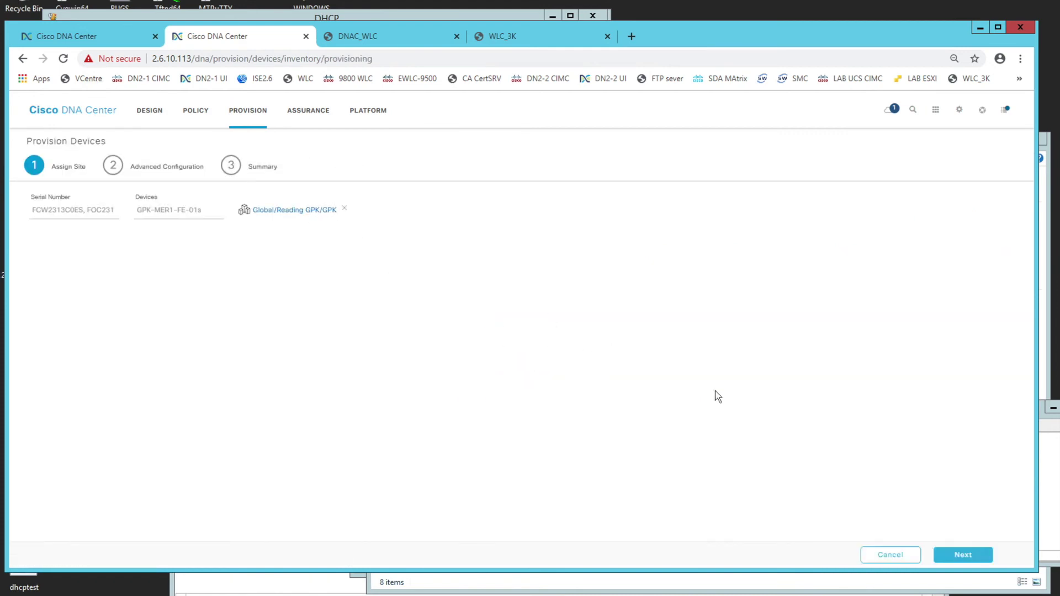
pyautogui.click(971, 553)
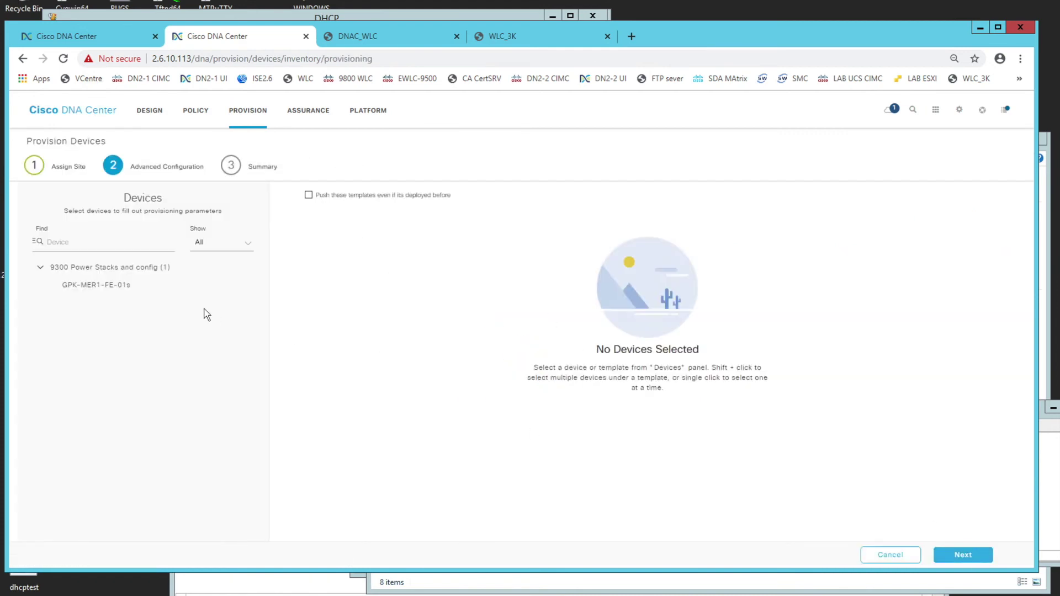
# Step: Set stack_count to 3 for GPK-MER1-FE-01s under the 9300 Power Stacks and config template and deploy the provisioning
pyautogui.click(107, 293)
pyautogui.click(350, 259)
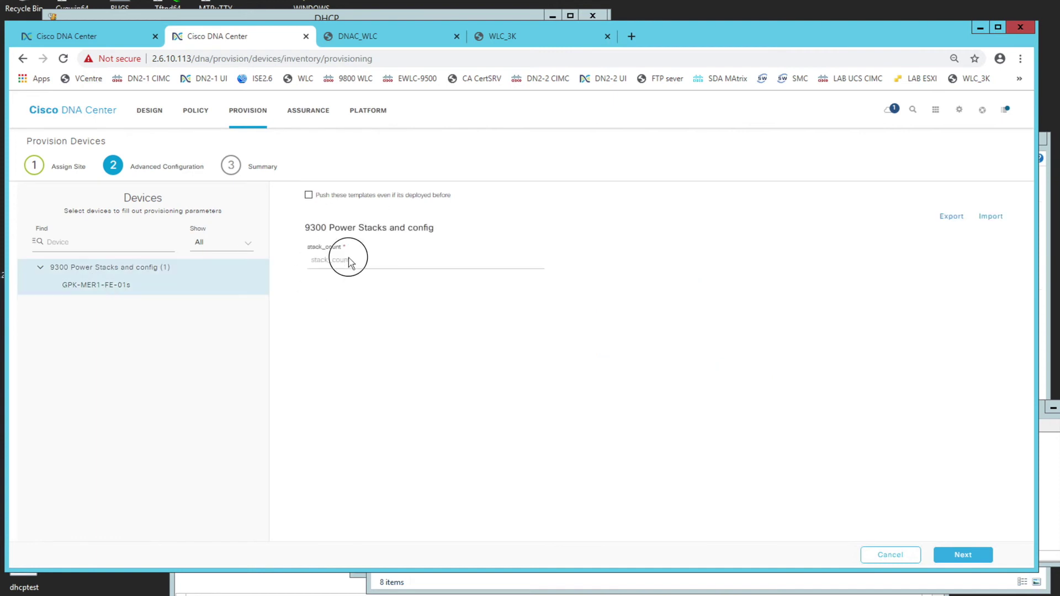
pyautogui.write('3')
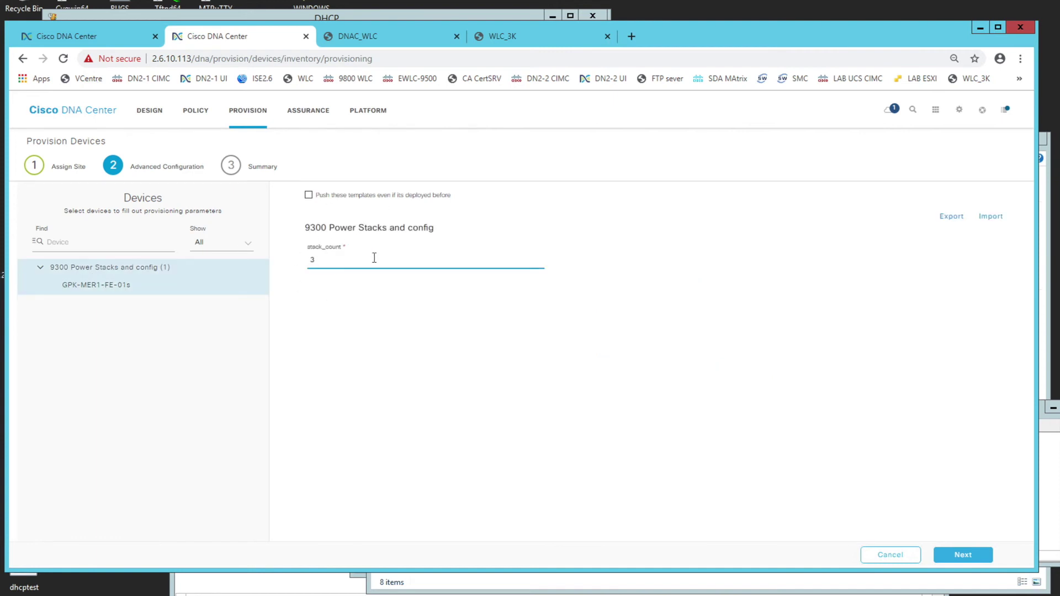
pyautogui.click(848, 491)
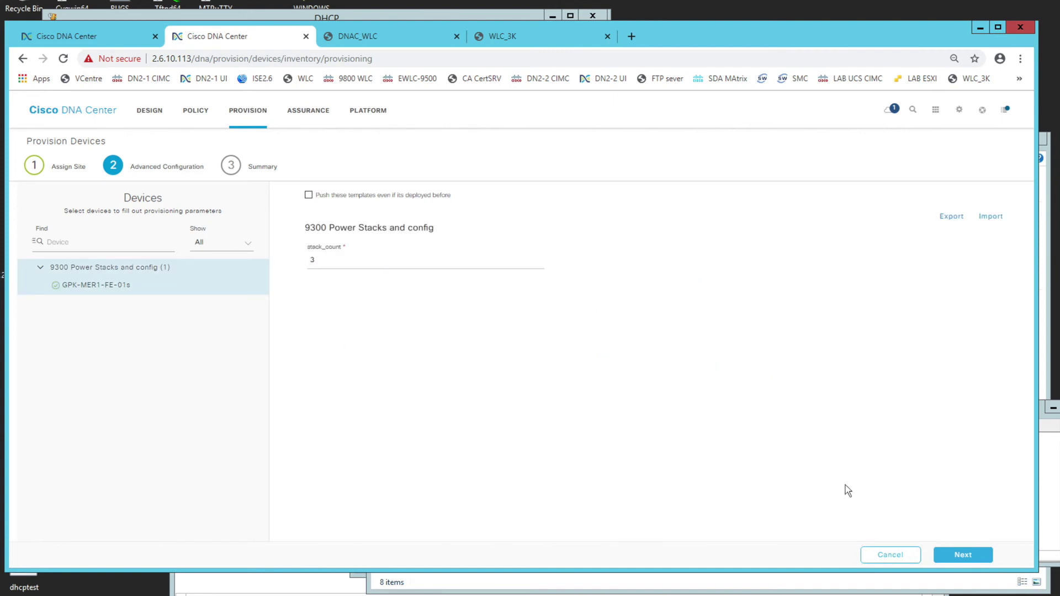
pyautogui.click(948, 555)
pyautogui.click(956, 555)
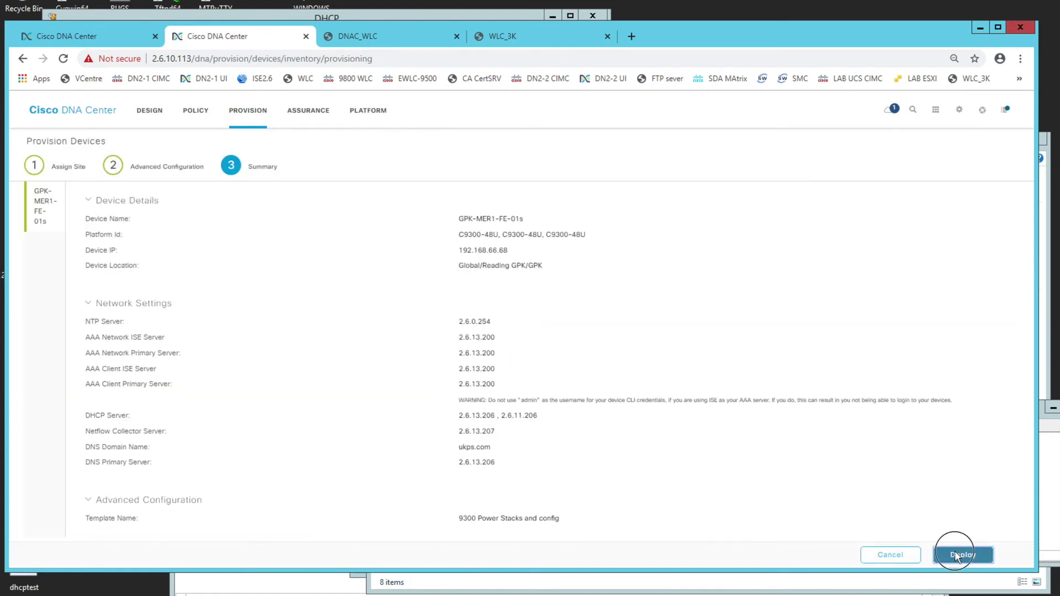
pyautogui.click(923, 225)
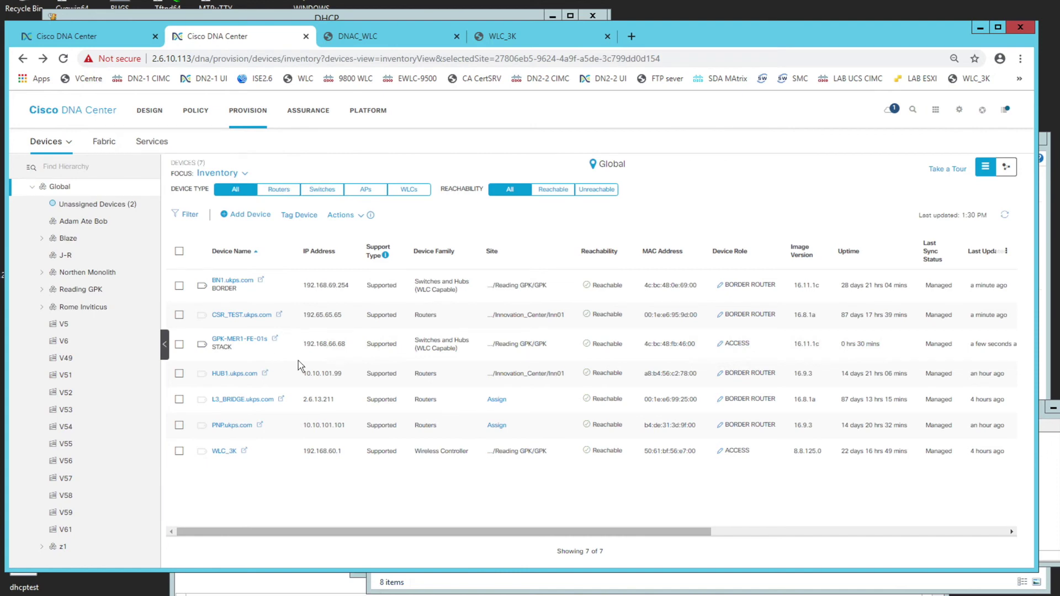
# Step: Switch to the PuTTY terminal session 10.52.3.70, run show switch and highlight the stack members' priorities
pyautogui.hotkey('alt', 'Tab')
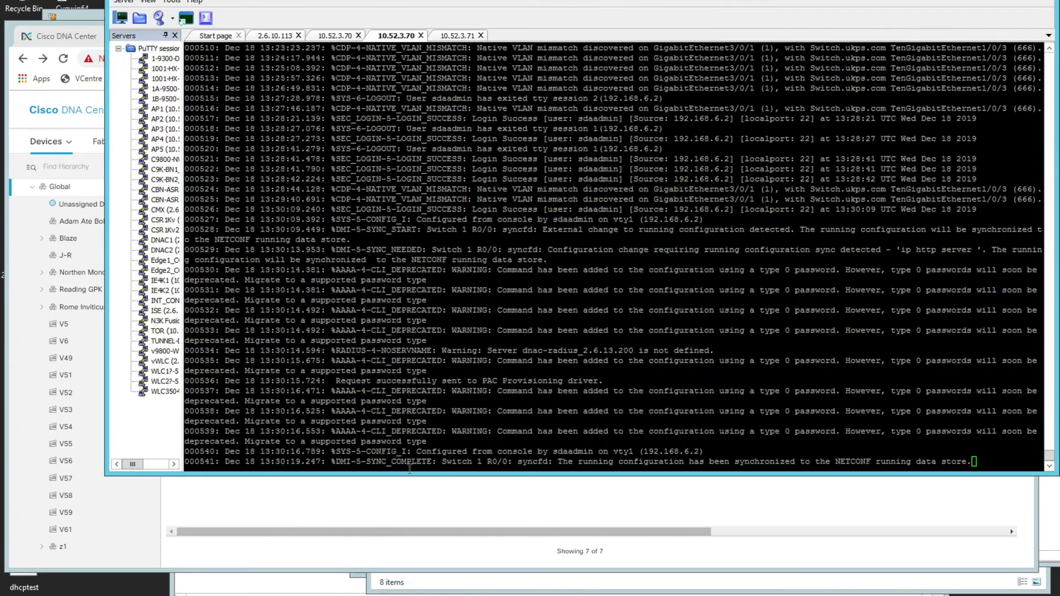
pyautogui.press('Return')
pyautogui.press('Return')
pyautogui.write('show switch')
pyautogui.press('Return')
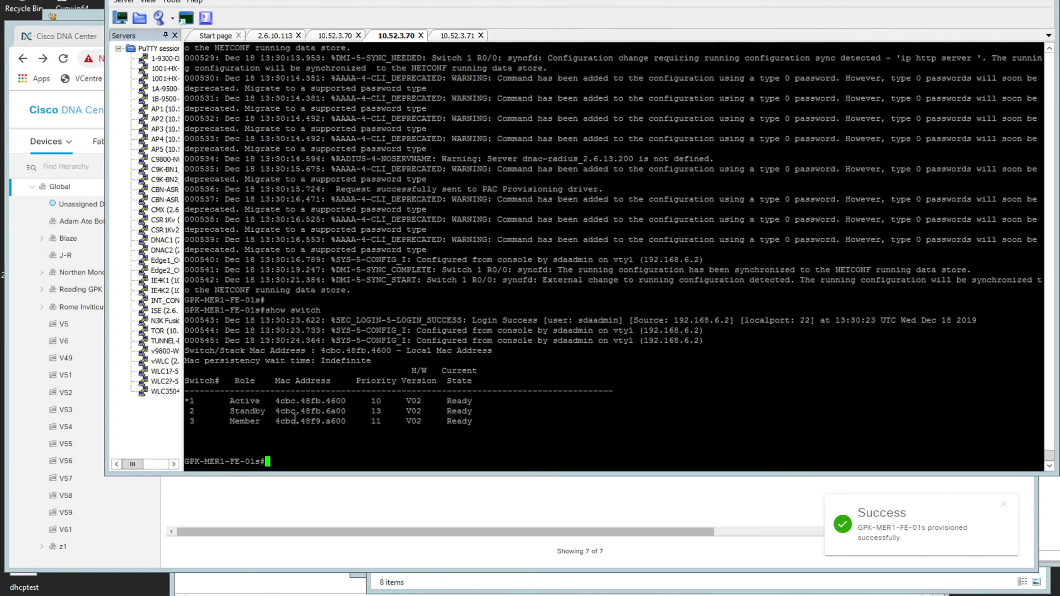
pyautogui.moveTo(191, 399); pyautogui.dragTo(465, 399)
pyautogui.click(387, 402)
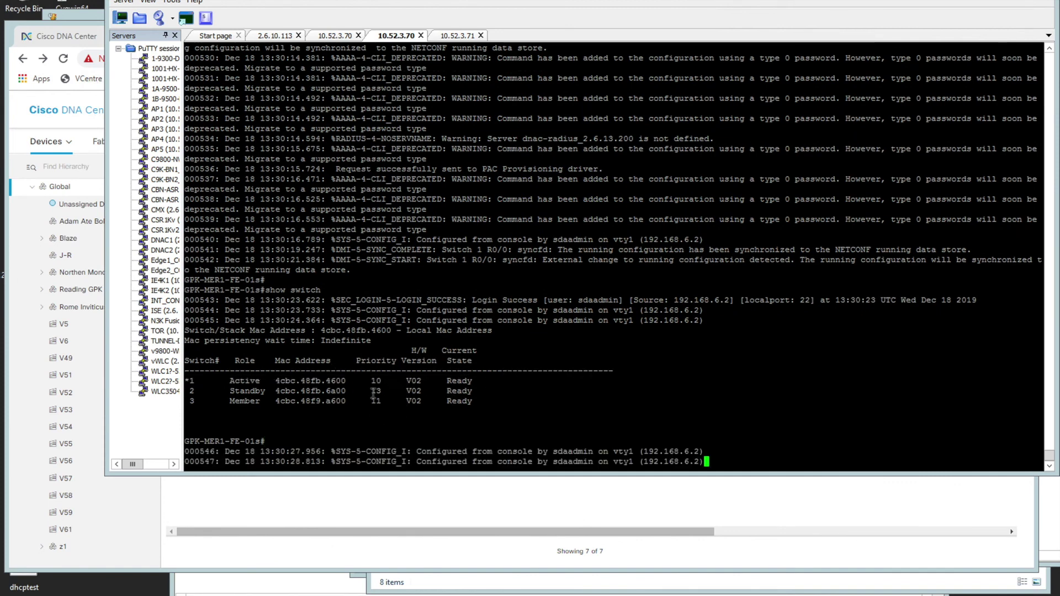
pyautogui.doubleClick(376, 382)
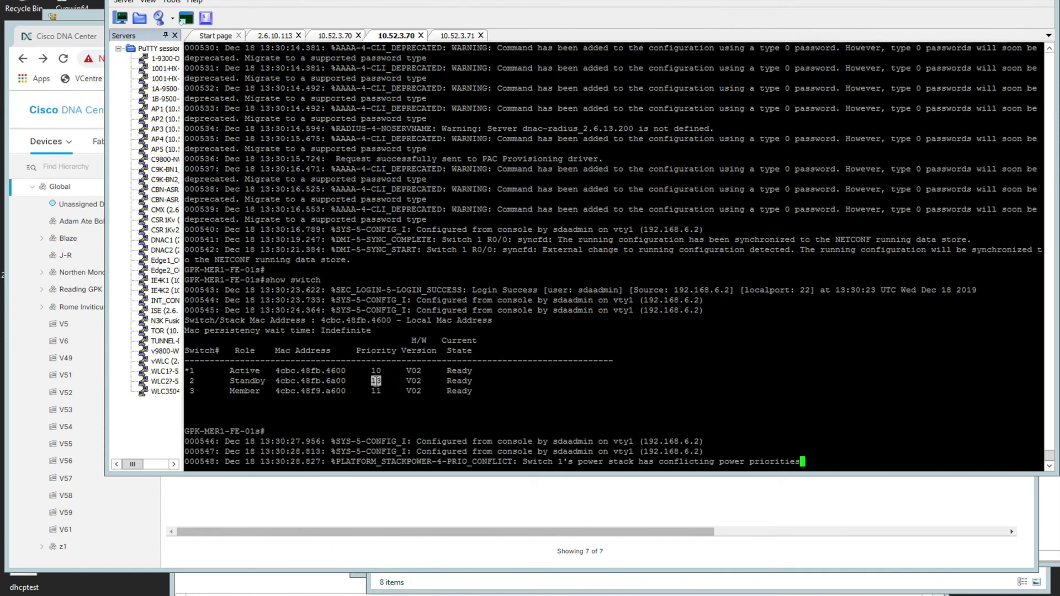
# Step: Return to Cisco DNA Center, open the Test Stacks template 9300 Power Stacks and config, and run simulation ee with stack_count 3
pyautogui.click(387, 519)
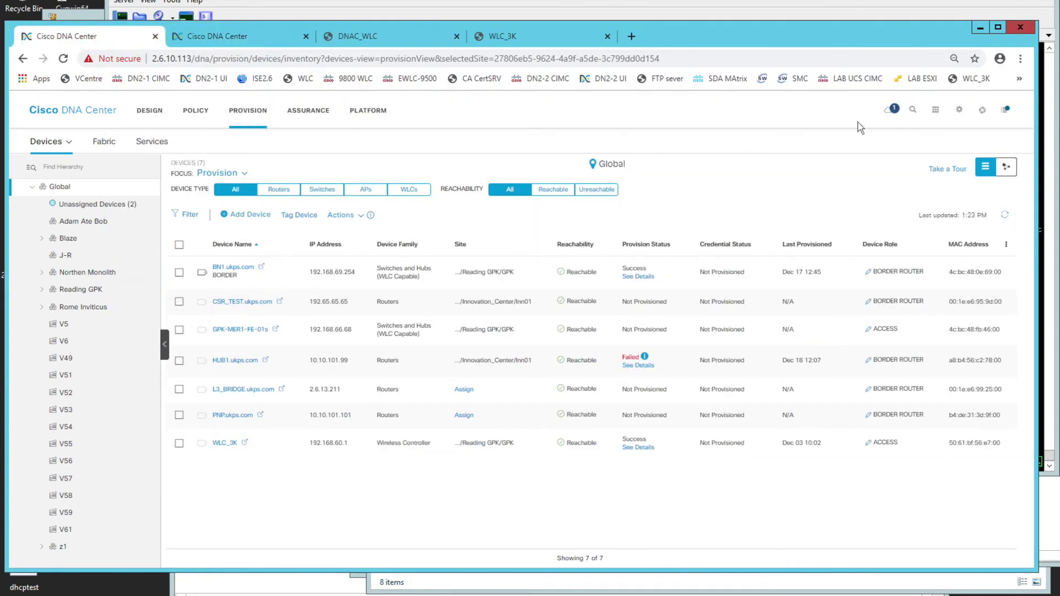
pyautogui.click(936, 109)
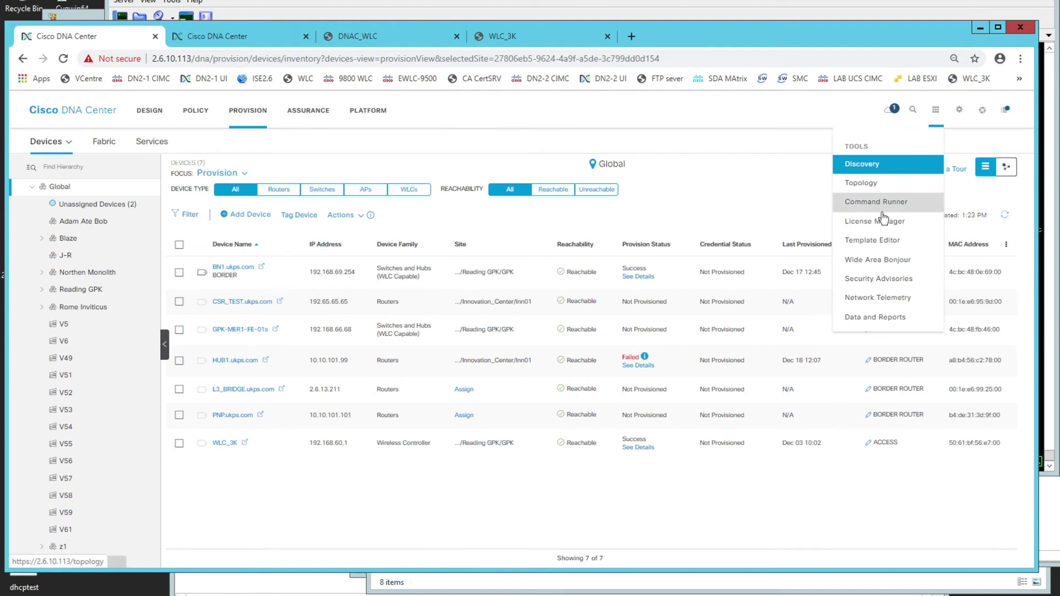
pyautogui.click(868, 243)
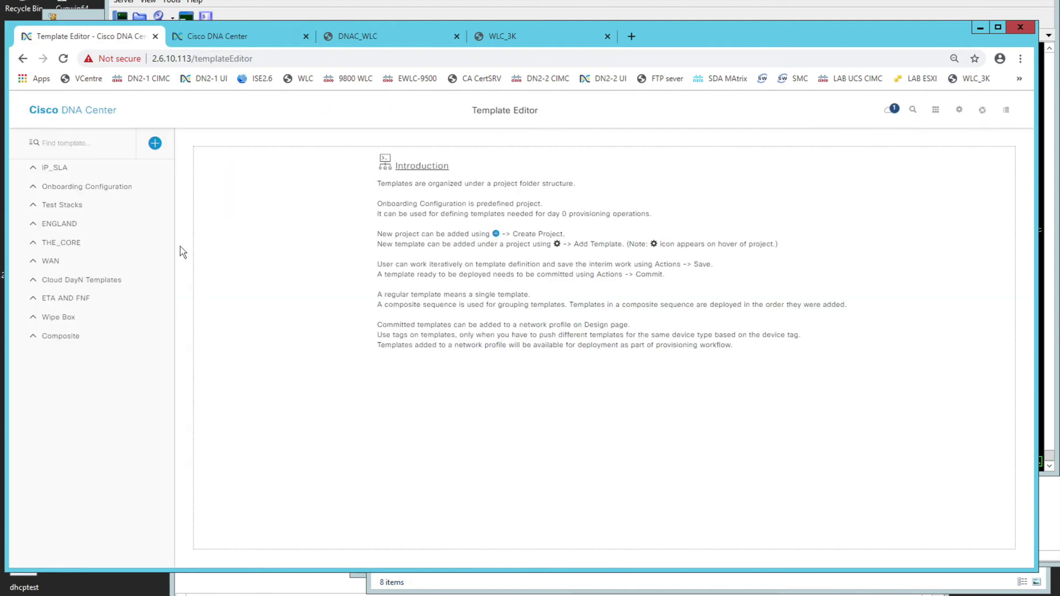
pyautogui.click(34, 205)
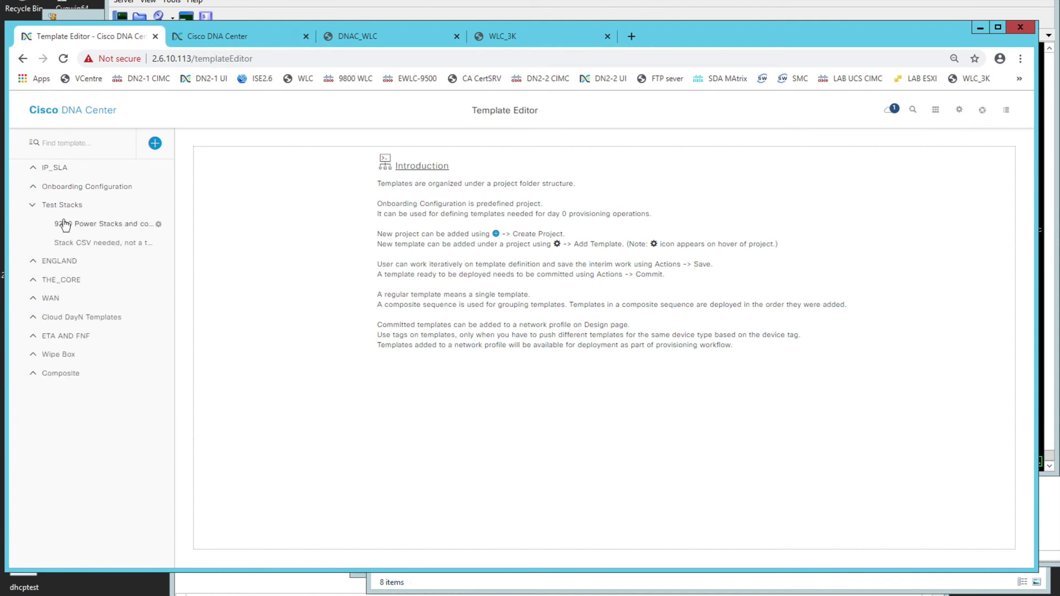
pyautogui.click(65, 224)
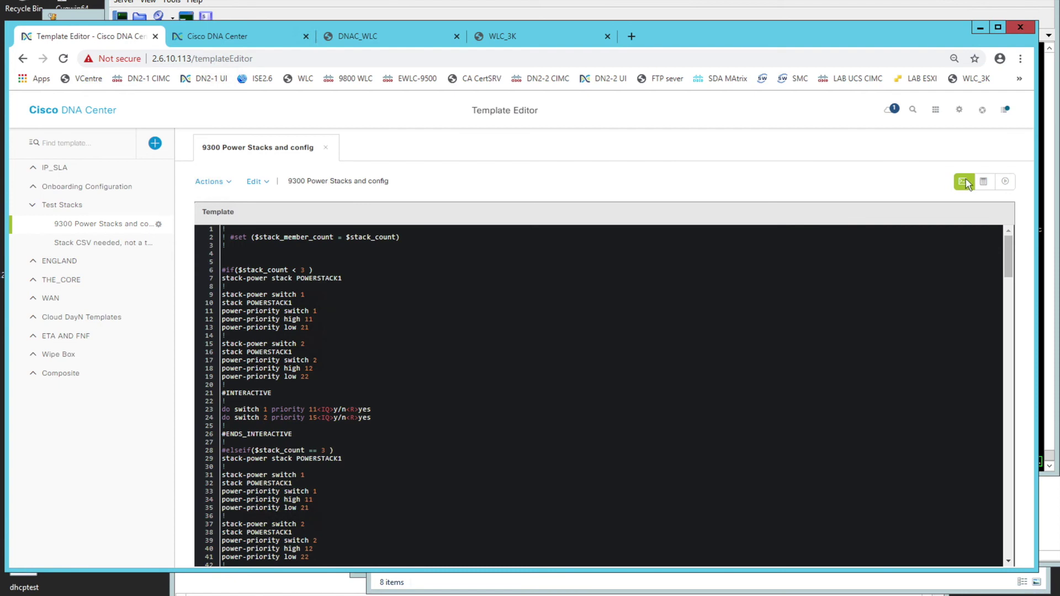
pyautogui.click(1005, 181)
pyautogui.click(1003, 548)
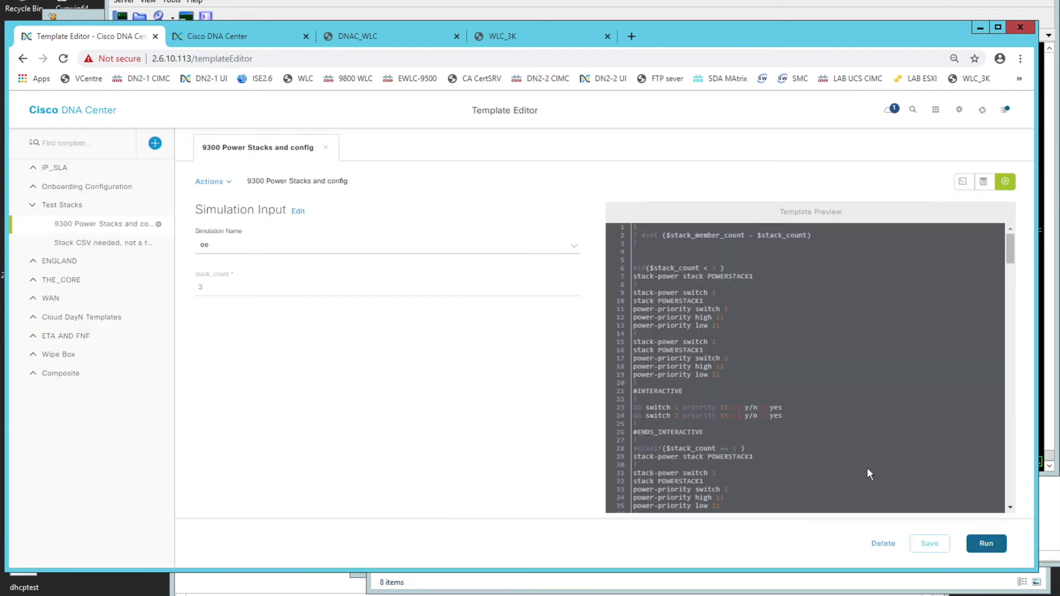
# Step: Highlight the interactive priority commands for switches 1 to 3 in the simulation preview and review the generated configuration
pyautogui.click(668, 440)
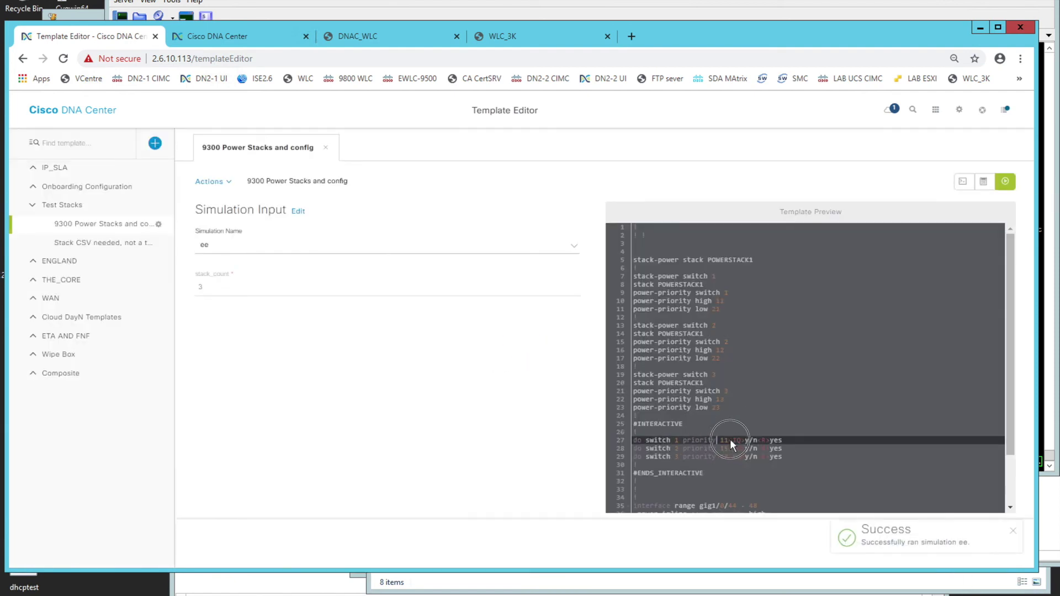
pyautogui.click(683, 448)
pyautogui.moveTo(795, 457); pyautogui.dragTo(642, 433)
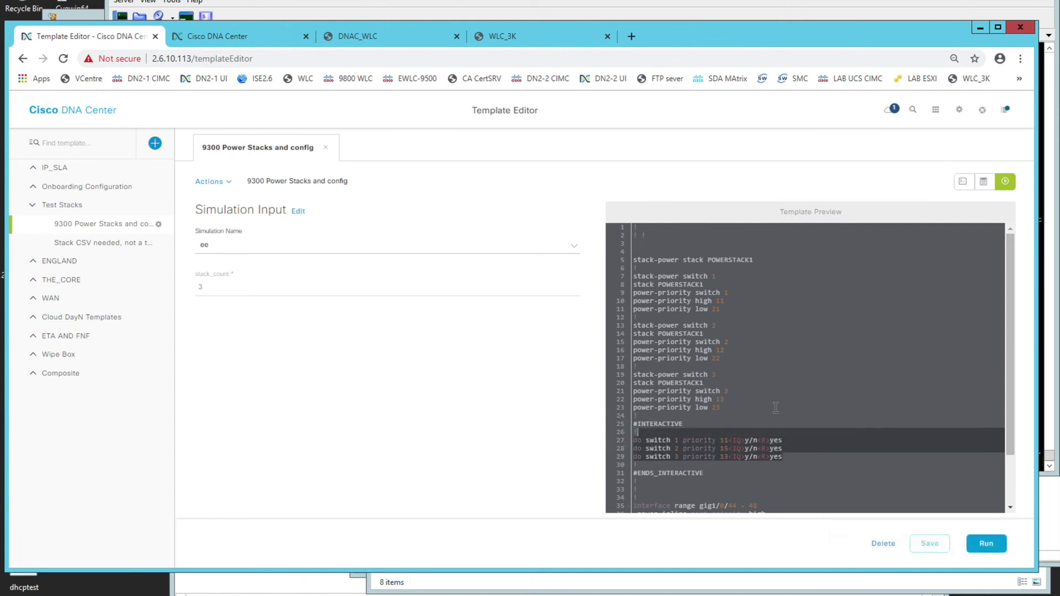
pyautogui.scroll(-3, 727, 424)
pyautogui.scroll(3, 727, 424)
# Step: Switch to the terminal, rerun show switch, and highlight the new and earlier priority values for comparison
pyautogui.hotkey('alt', 'Tab')
pyautogui.click(524, 349)
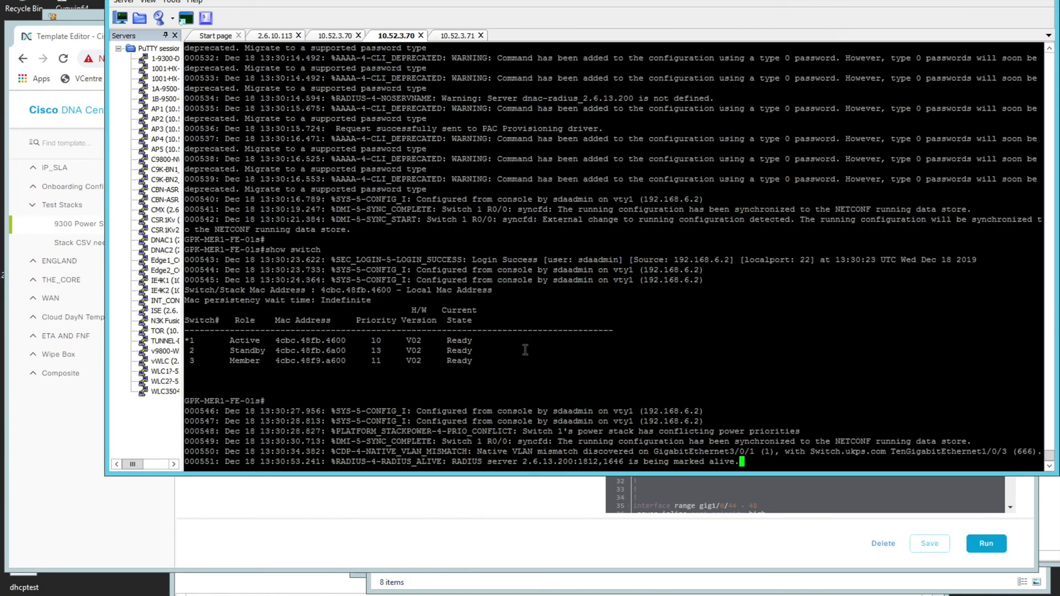
pyautogui.press('Return')
pyautogui.press('Up')
pyautogui.press('Return')
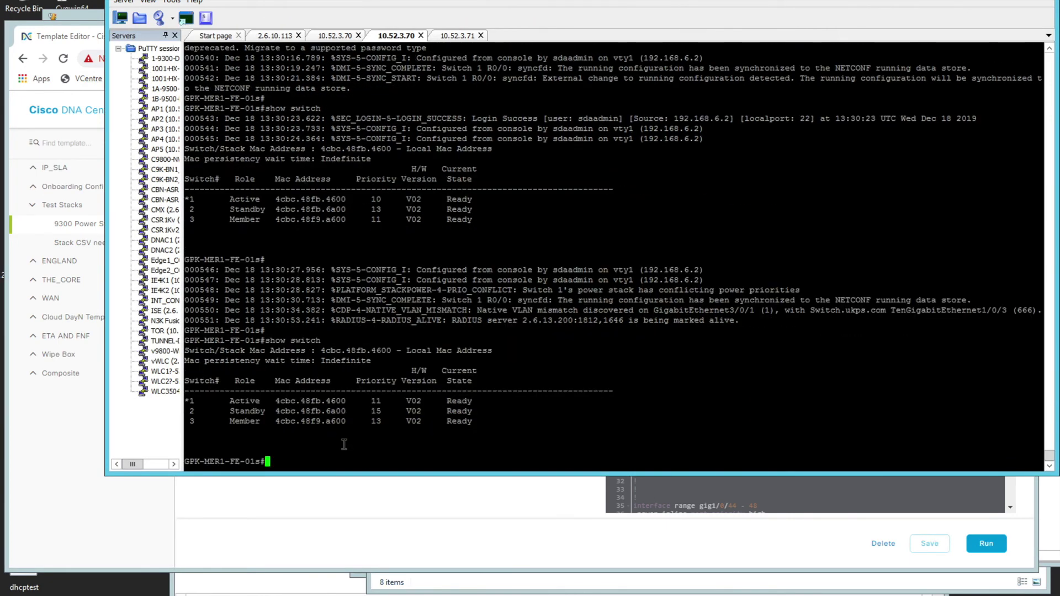
pyautogui.moveTo(352, 403); pyautogui.dragTo(456, 413)
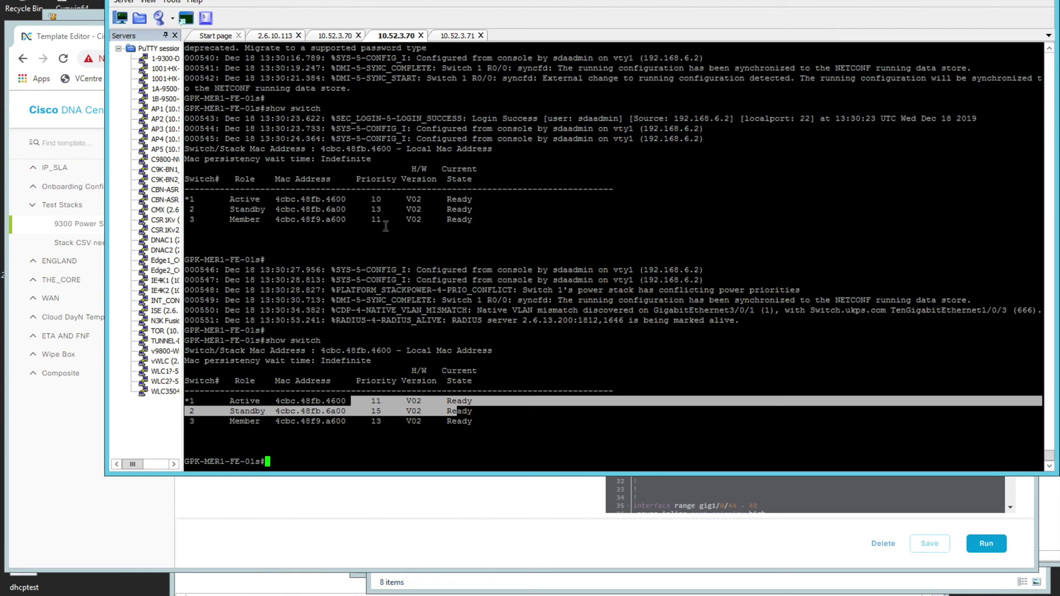
pyautogui.moveTo(357, 200); pyautogui.dragTo(472, 219)
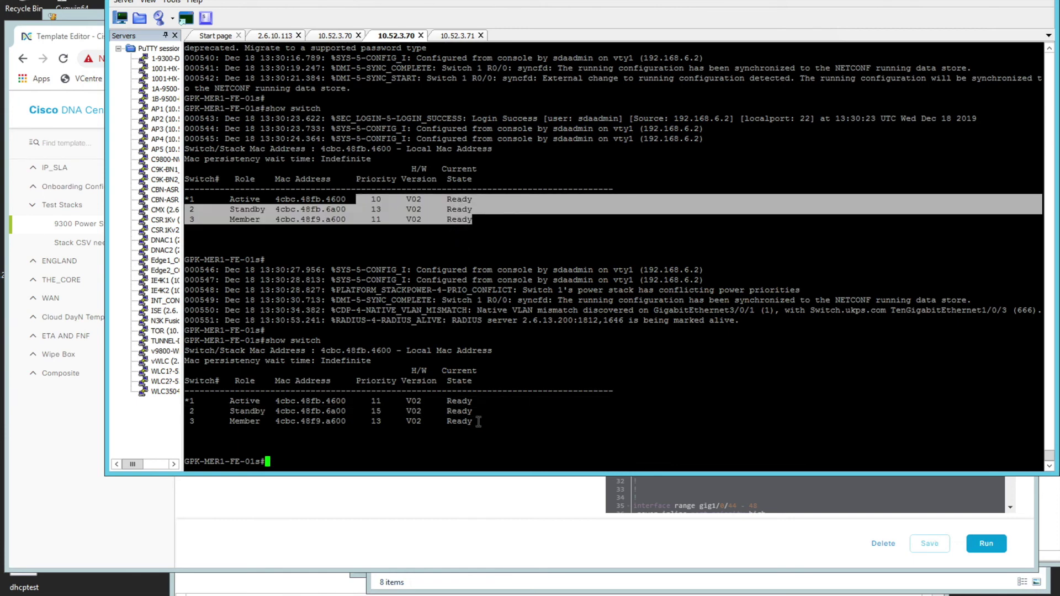
# Step: Check the simulation preview again, then list the stack configuration in the terminal with show run | sec stack
pyautogui.click(696, 482)
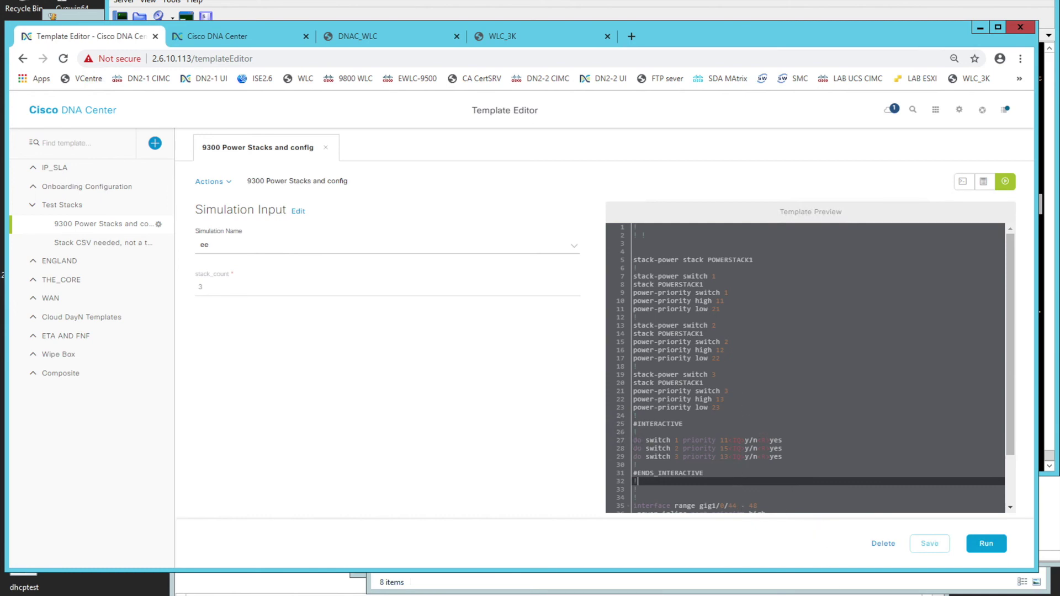
pyautogui.hotkey('alt', 'Tab')
pyautogui.click(601, 383)
pyautogui.write('show run | sec stack')
pyautogui.press('Return')
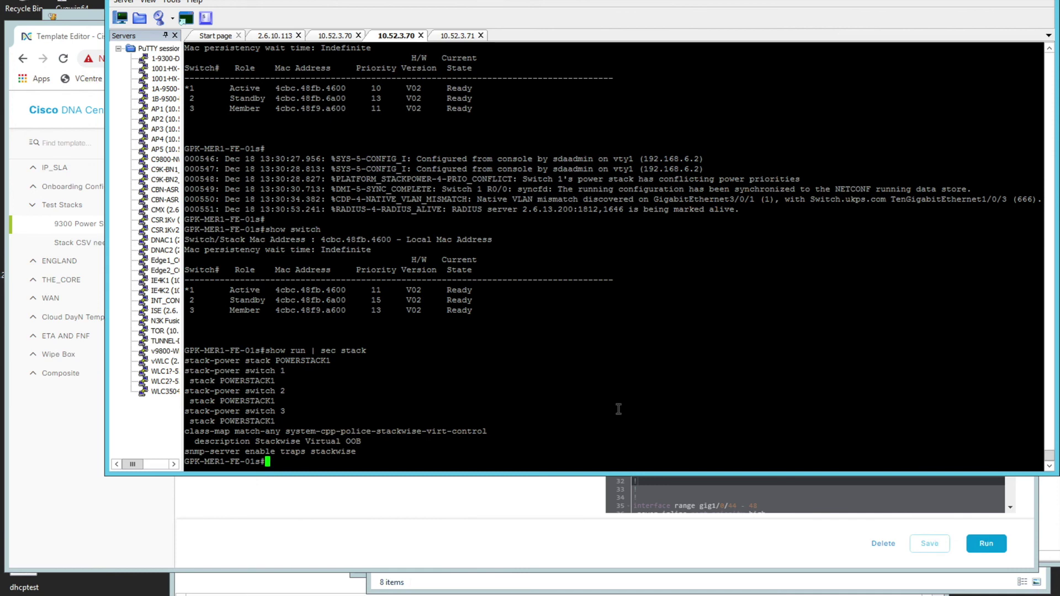
# Step: Return to the template code and review its end, including the #foreach loop with the interface range commands
pyautogui.click(583, 516)
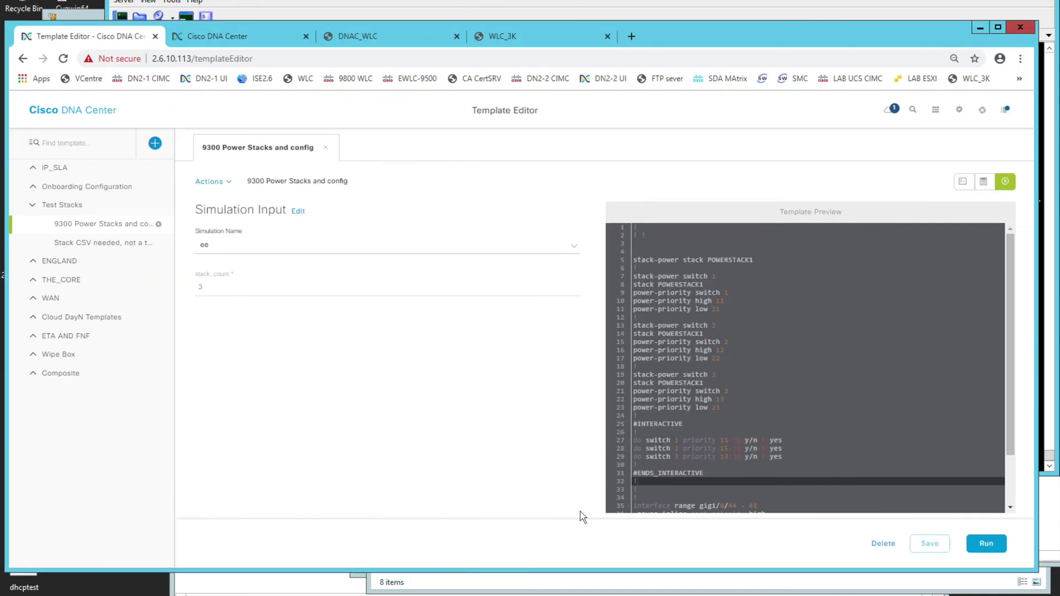
pyautogui.click(959, 184)
pyautogui.scroll(-15, 423, 438)
pyautogui.scroll(-17, 422, 438)
pyautogui.click(252, 561)
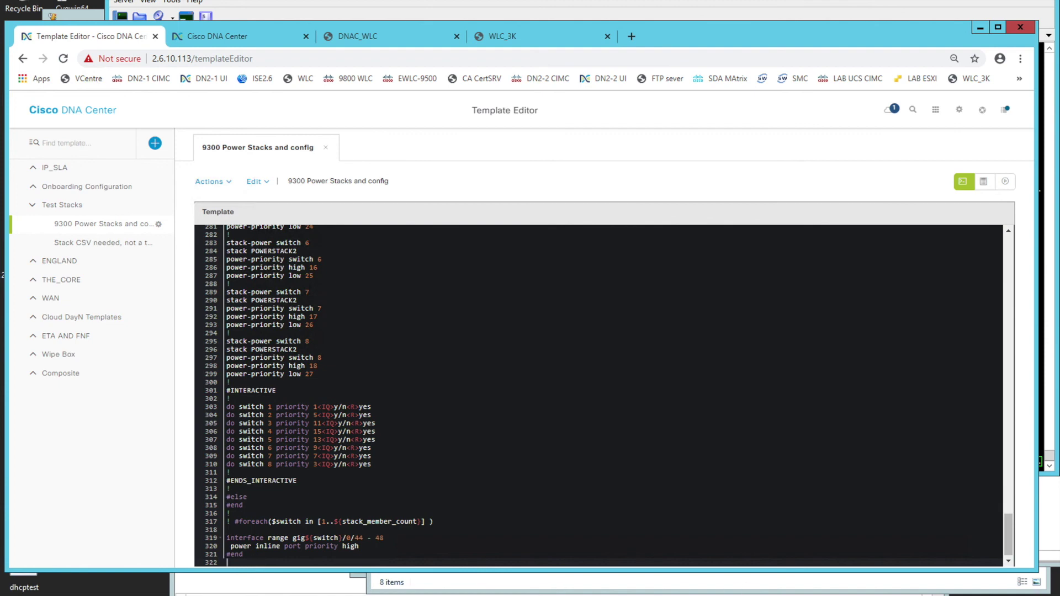
pyautogui.hotkey('alt', 'Tab')
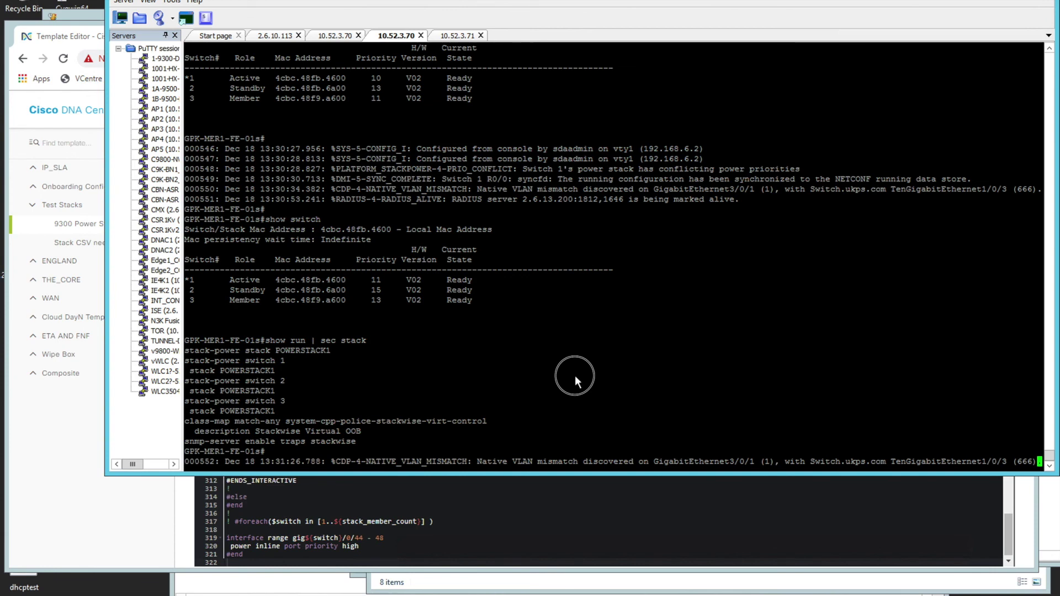
pyautogui.press('Return')
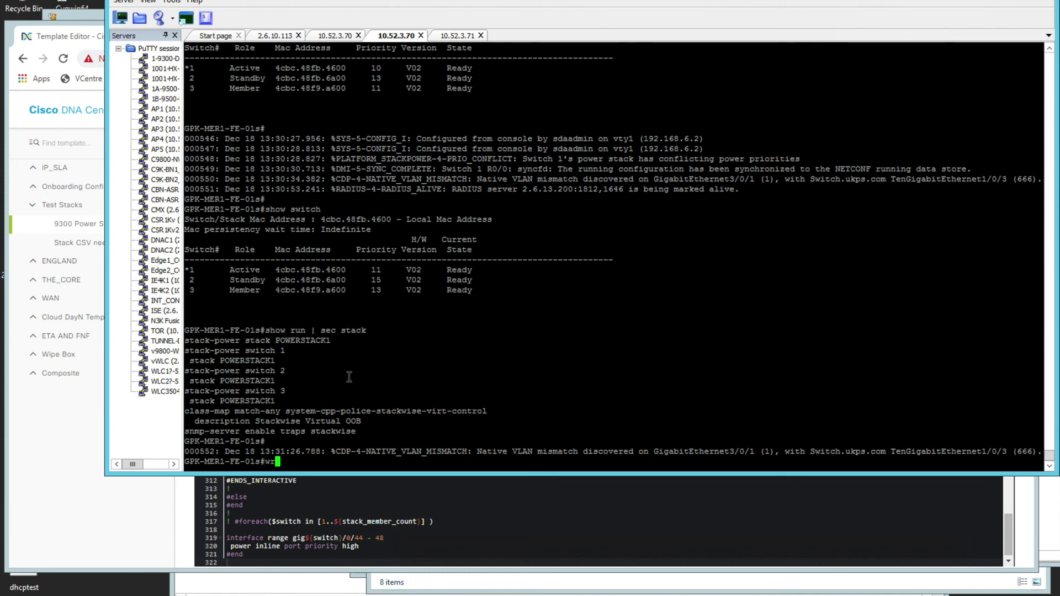
pyautogui.click(347, 517)
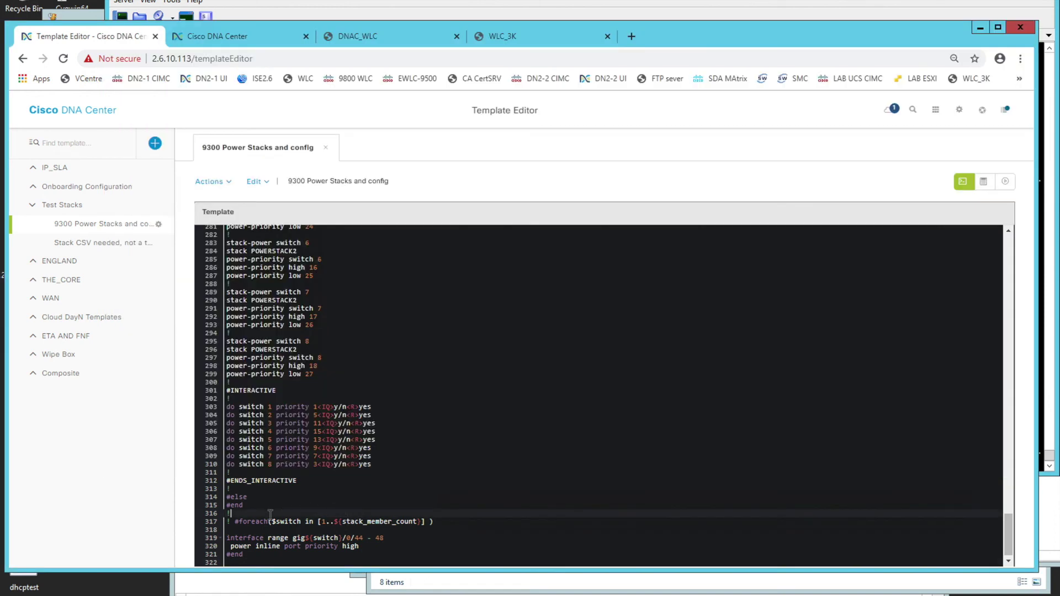
pyautogui.click(252, 546)
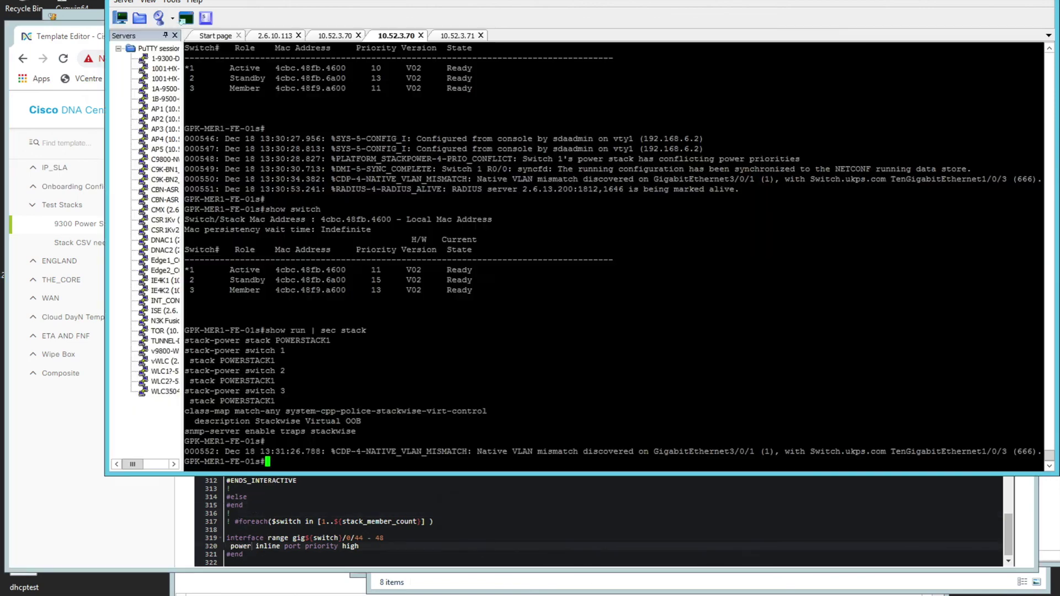
# Step: Switch to the terminal, filter the running configuration with show run | inc switch, and highlight the stack-power switch 1 line
pyautogui.hotkey('alt', 'Tab')
pyautogui.click(542, 407)
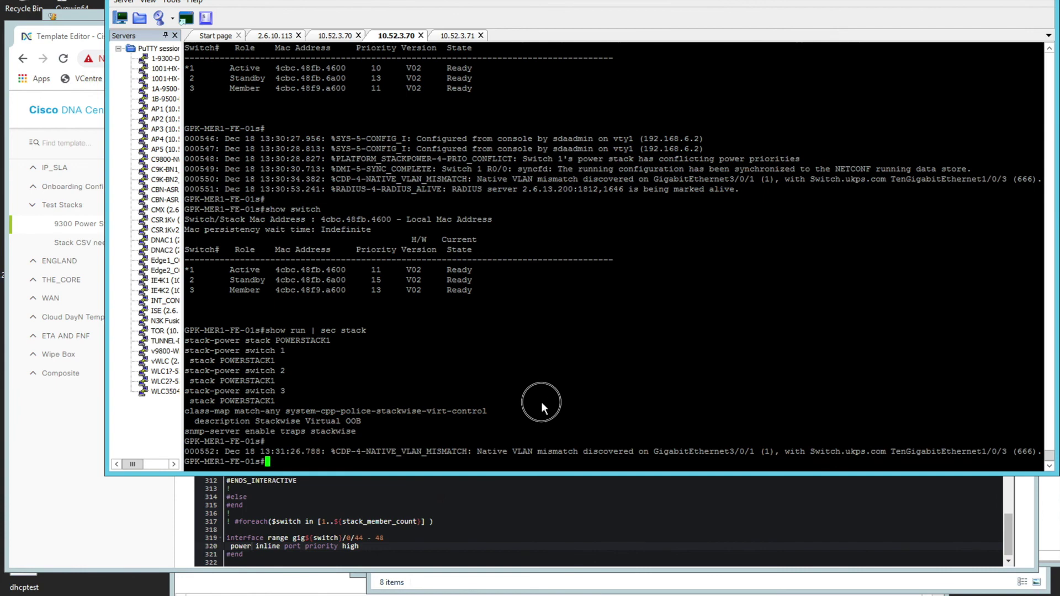
pyautogui.press('Return')
pyautogui.press('Return')
pyautogui.write('show run | inc')
pyautogui.click(463, 459)
pyautogui.click(422, 490)
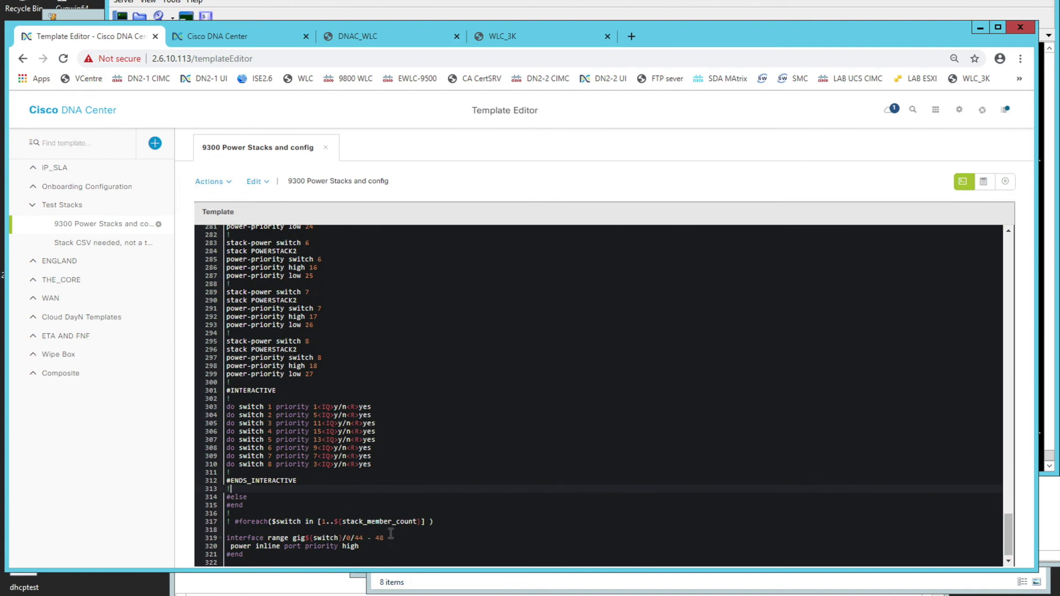
pyautogui.hotkey('alt', 'Tab')
pyautogui.write('switch')
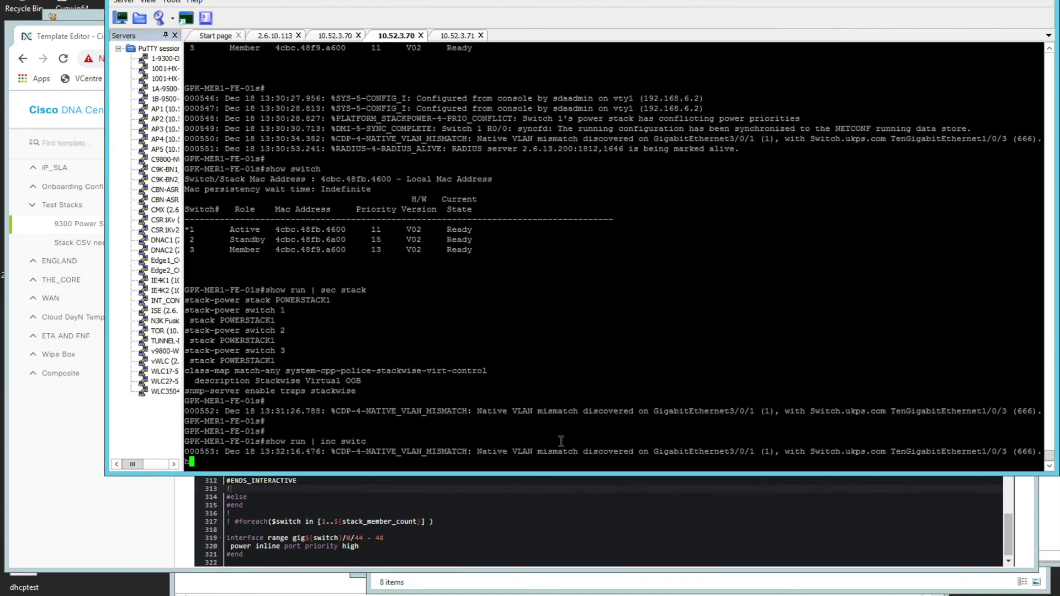
pyautogui.press('Return')
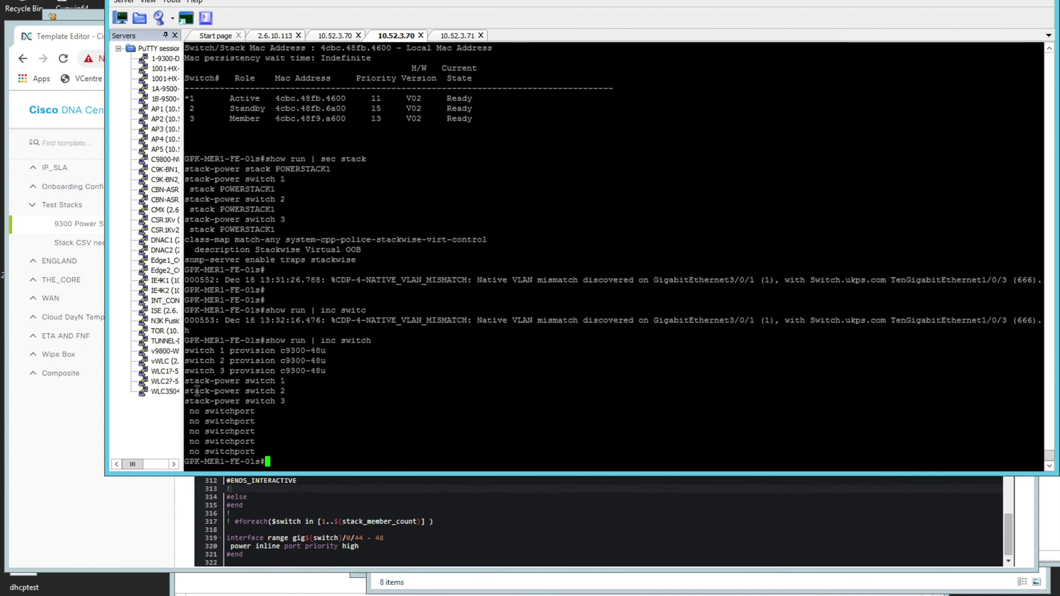
pyautogui.moveTo(187, 381); pyautogui.dragTo(276, 384)
pyautogui.click(302, 392)
# Step: List the startup configuration lines containing switch with show startup-config | include switch
pyautogui.write('show st')
pyautogui.press('Tab')
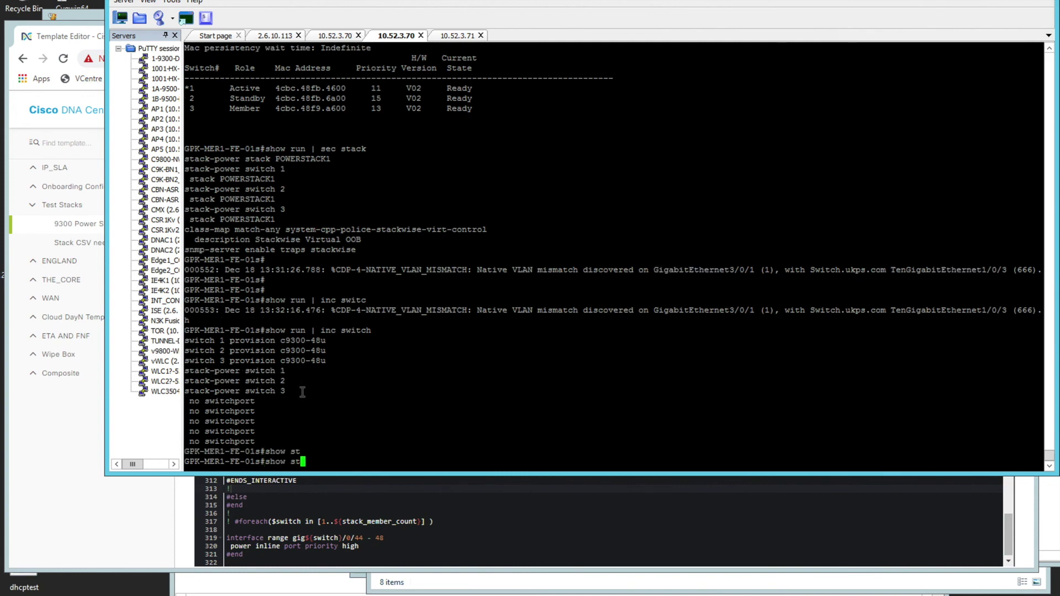
pyautogui.write('a')
pyautogui.press('Tab')
pyautogui.write('rt')
pyautogui.press('Tab')
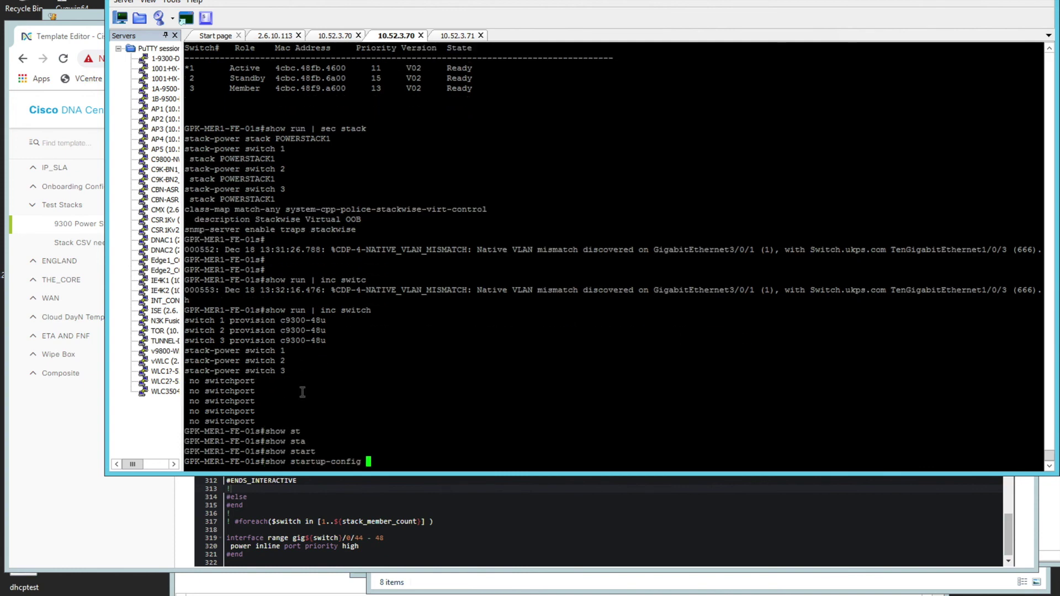
pyautogui.write('| inc')
pyautogui.press('Tab')
pyautogui.write('switch')
pyautogui.press('Return')
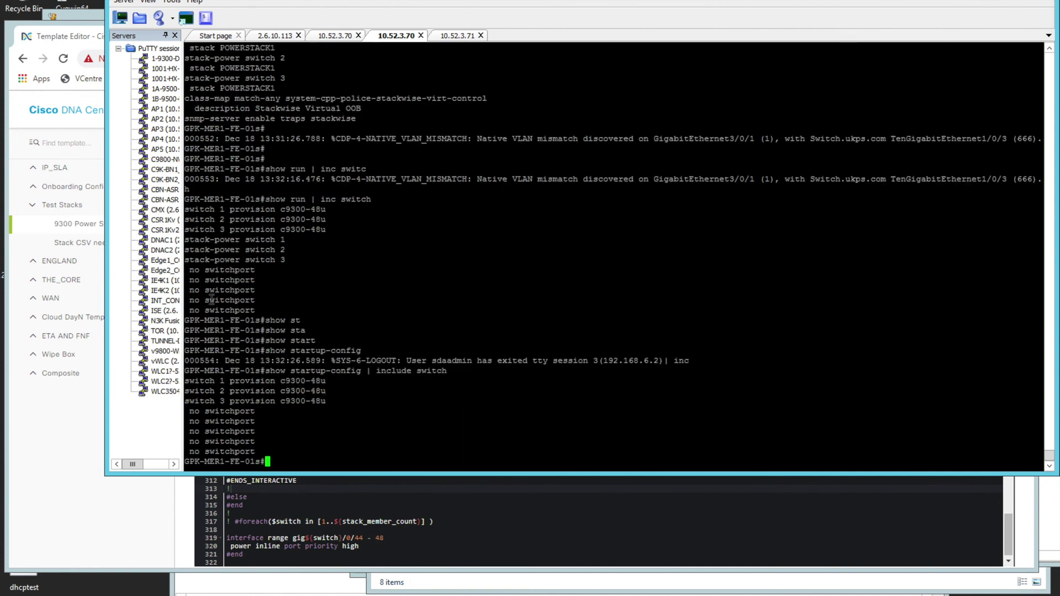
# Step: Highlight the running configuration's three stack-power switch lines and the startup configuration's switch provision lines for comparison
pyautogui.moveTo(268, 243); pyautogui.dragTo(295, 260)
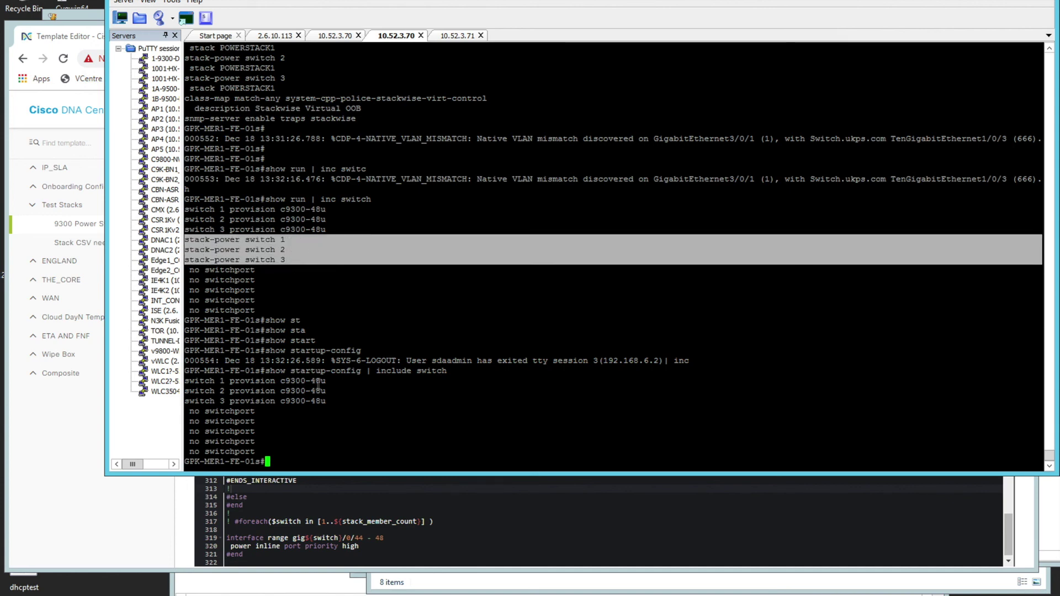
pyautogui.moveTo(330, 400); pyautogui.dragTo(186, 381)
pyautogui.click(354, 411)
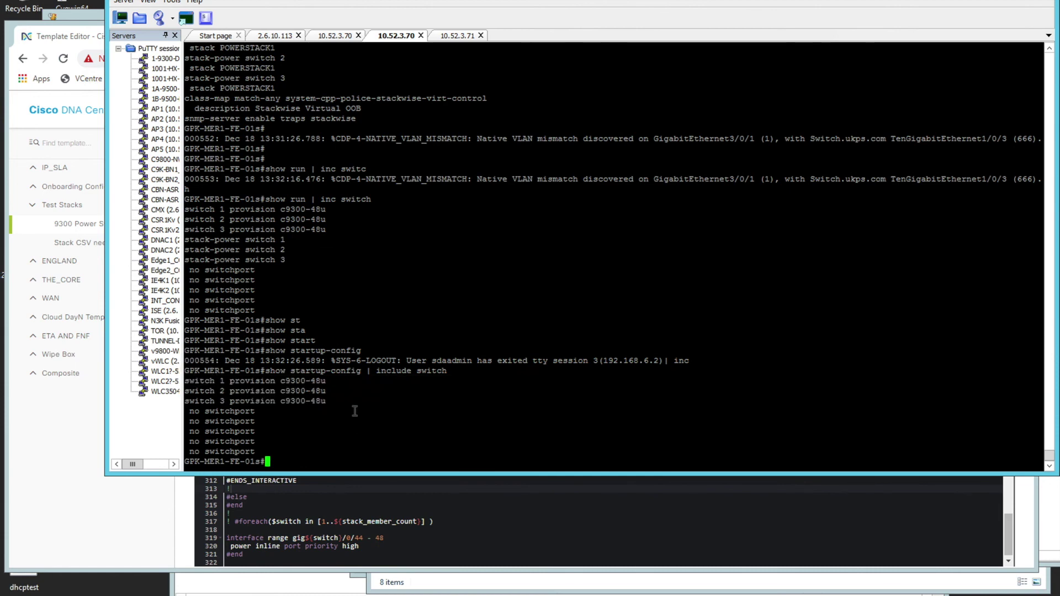
# Step: Return to the template editor and add a line reading end after the final #end of the template code
pyautogui.click(310, 528)
pyautogui.click(241, 561)
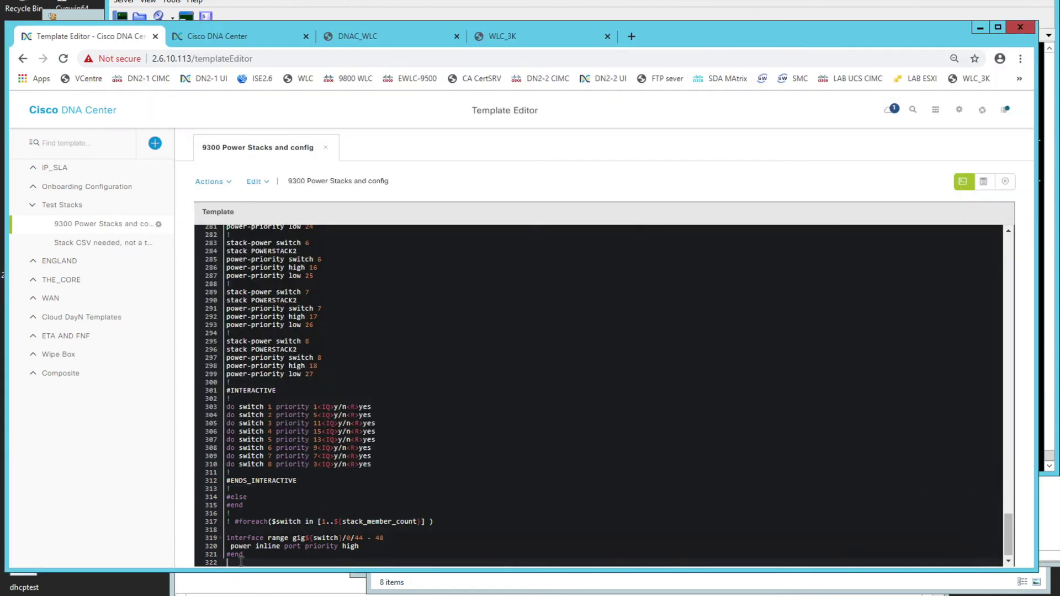
pyautogui.write('end')
pyautogui.press('Return')
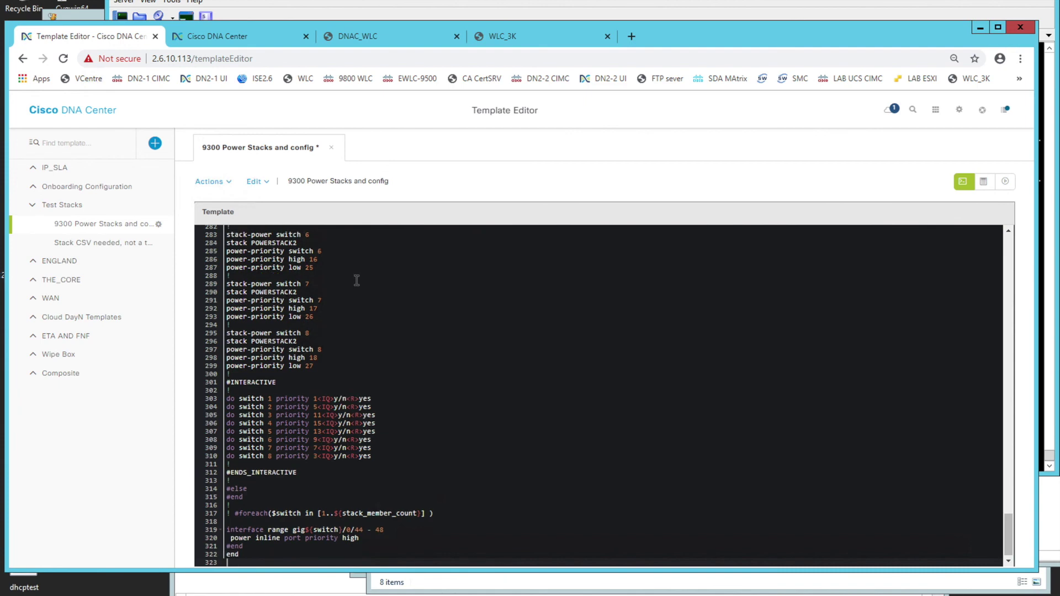
# Step: Commit the edited 9300 Power Stacks and config template with an empty commit note
pyautogui.click(216, 182)
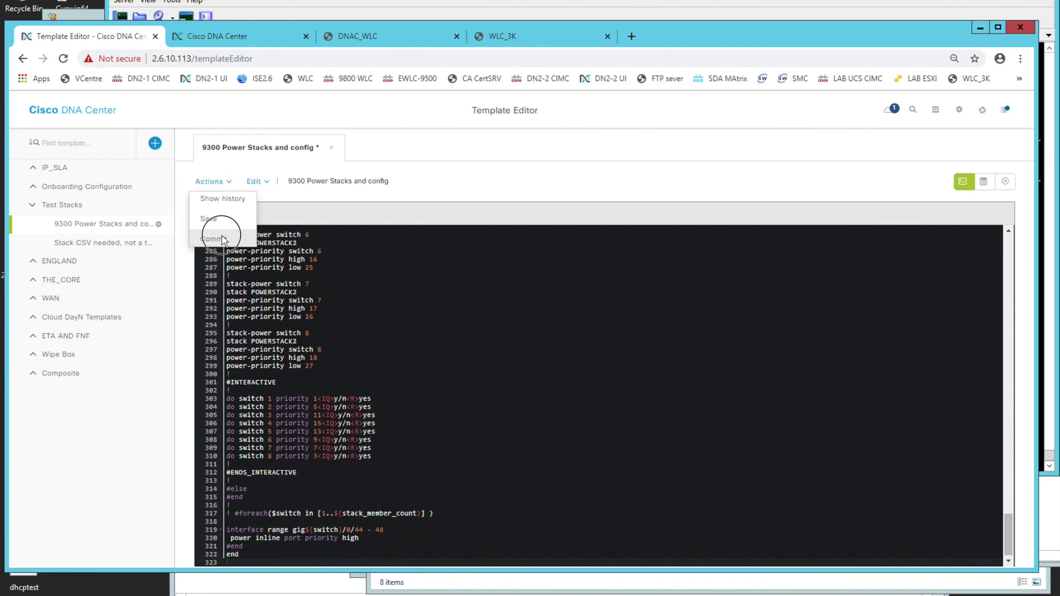
pyautogui.click(216, 219)
pyautogui.click(550, 377)
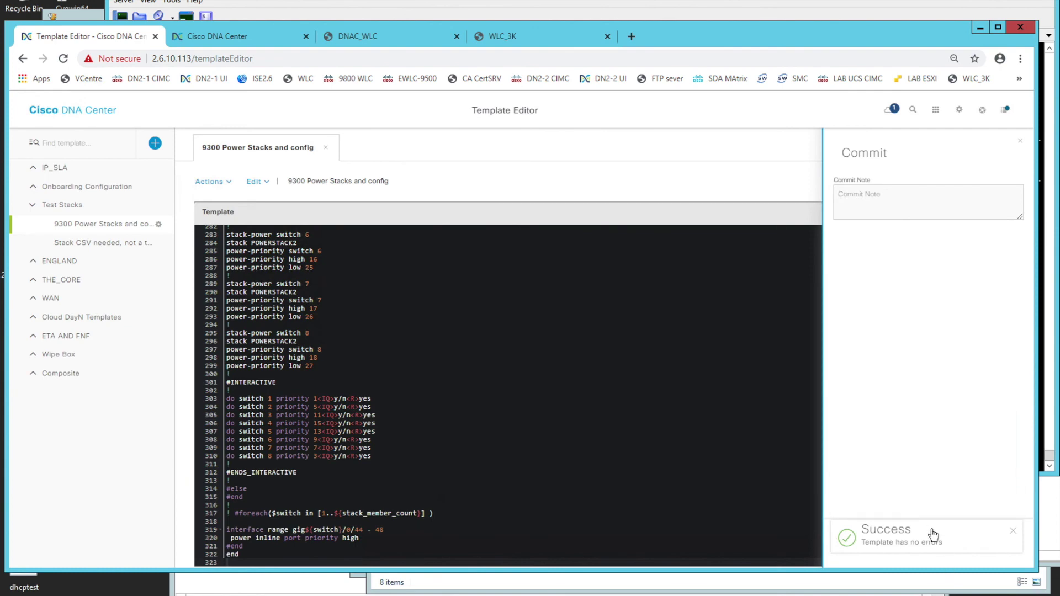
pyautogui.click(960, 538)
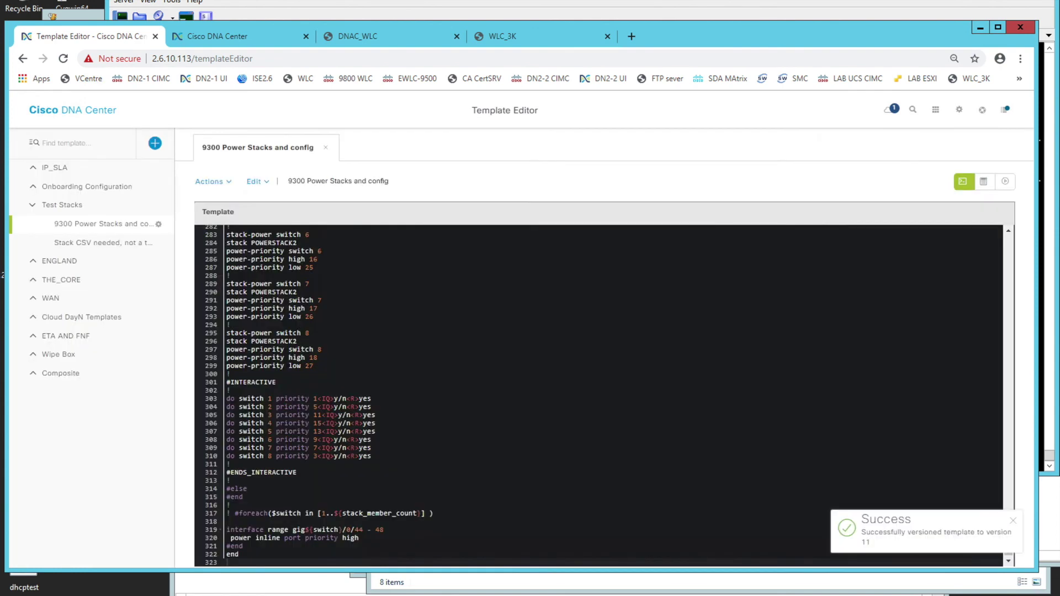
# Step: Switch to the terminal, save the running configuration with wr, and rerun show startup-config | include switch
pyautogui.hotkey('alt', 'Tab')
pyautogui.write('wr')
pyautogui.press('Return')
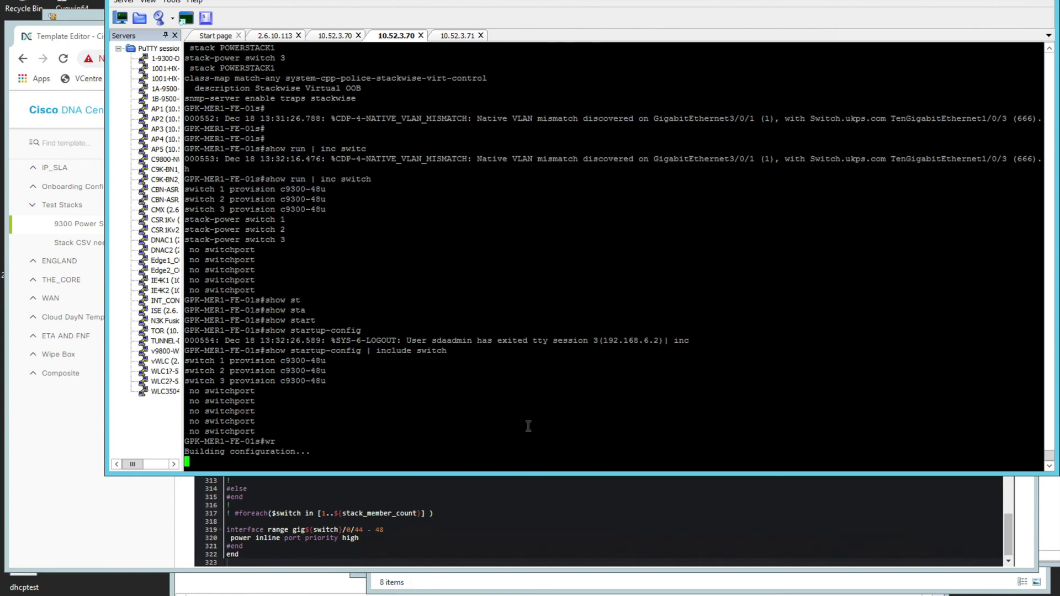
pyautogui.press('Up')
pyautogui.press('Up')
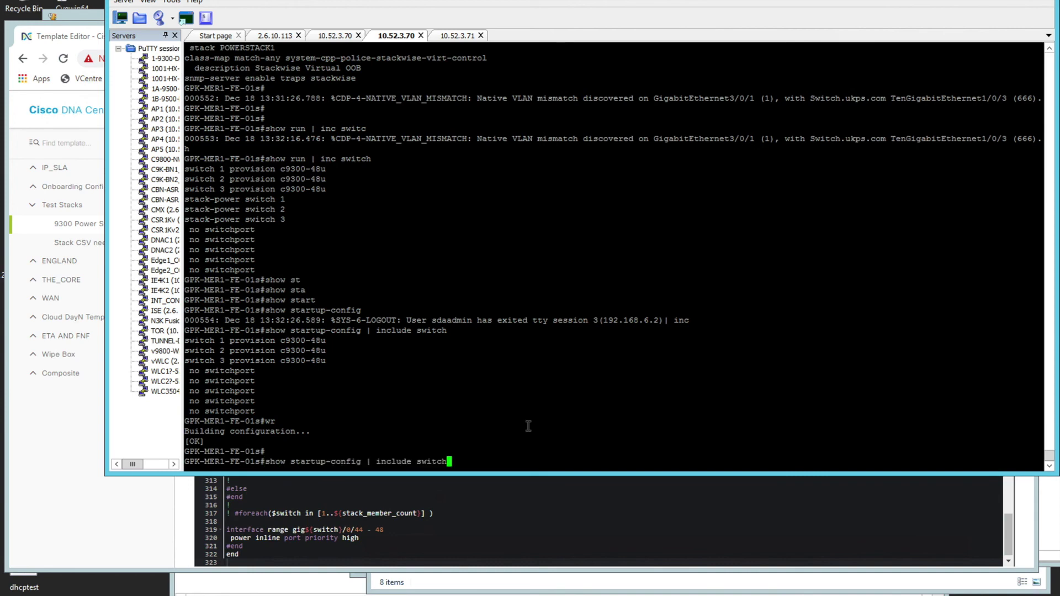
pyautogui.press('Return')
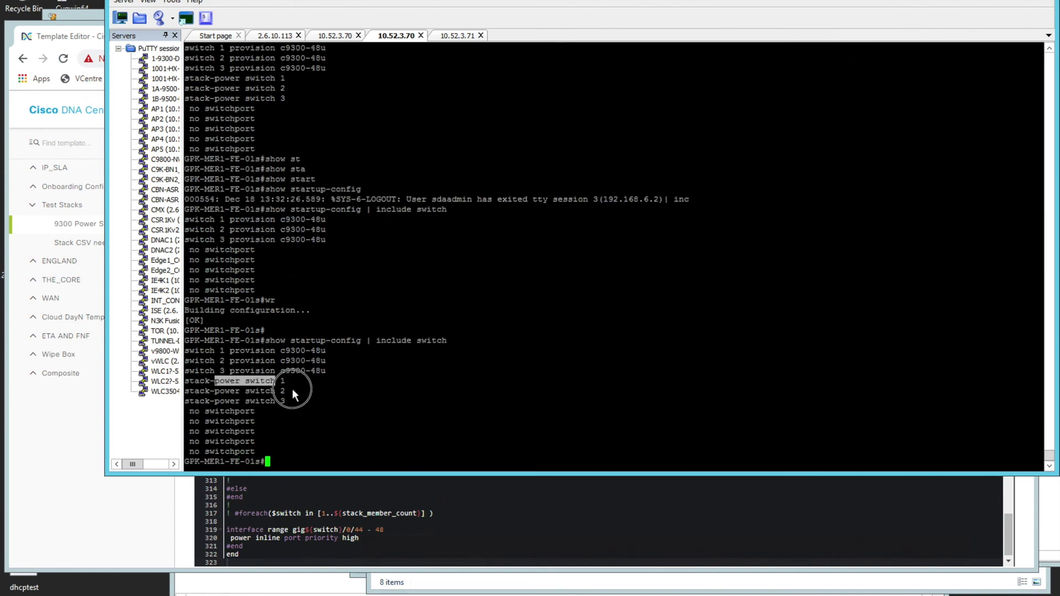